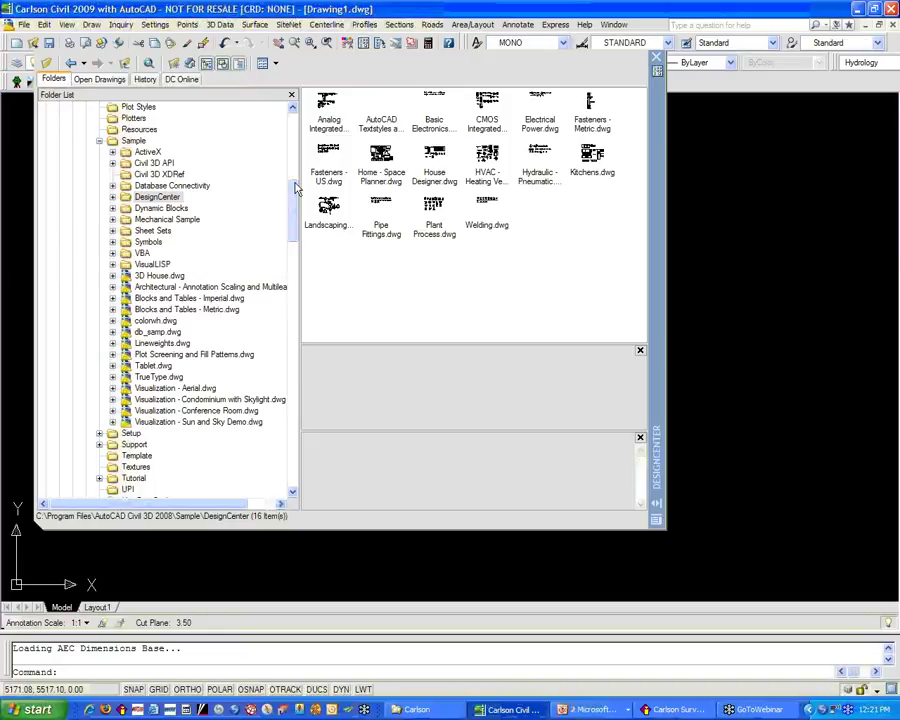
Step: Browse DesignCenter to D:\_06-18_StandardsWebinar\ACAD and expand the contents of the Standard.dwt template
drag(296, 188, 283, 114)
click(59, 130)
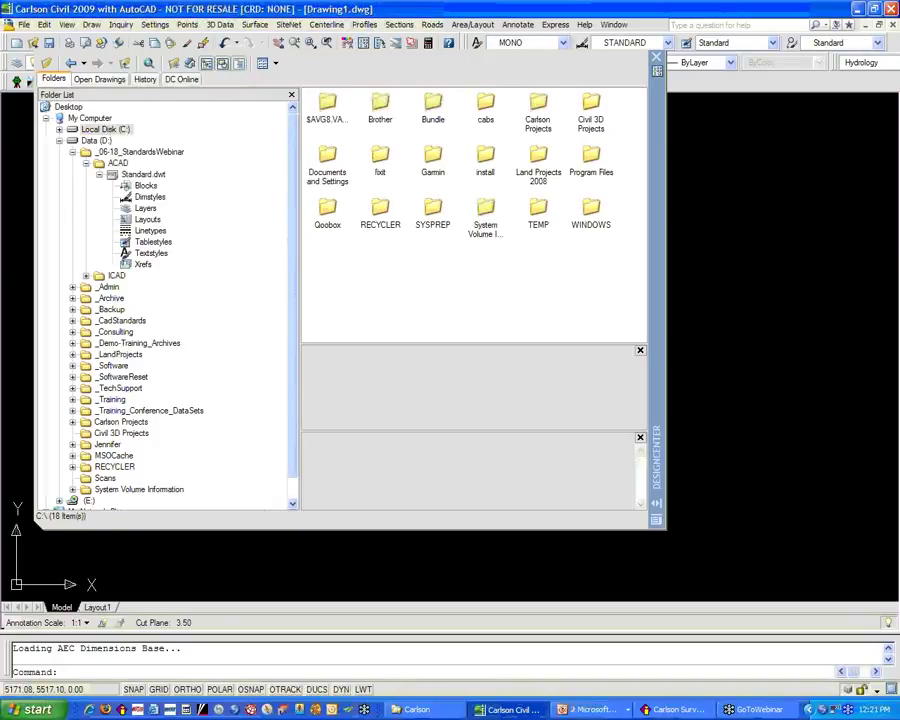
click(93, 142)
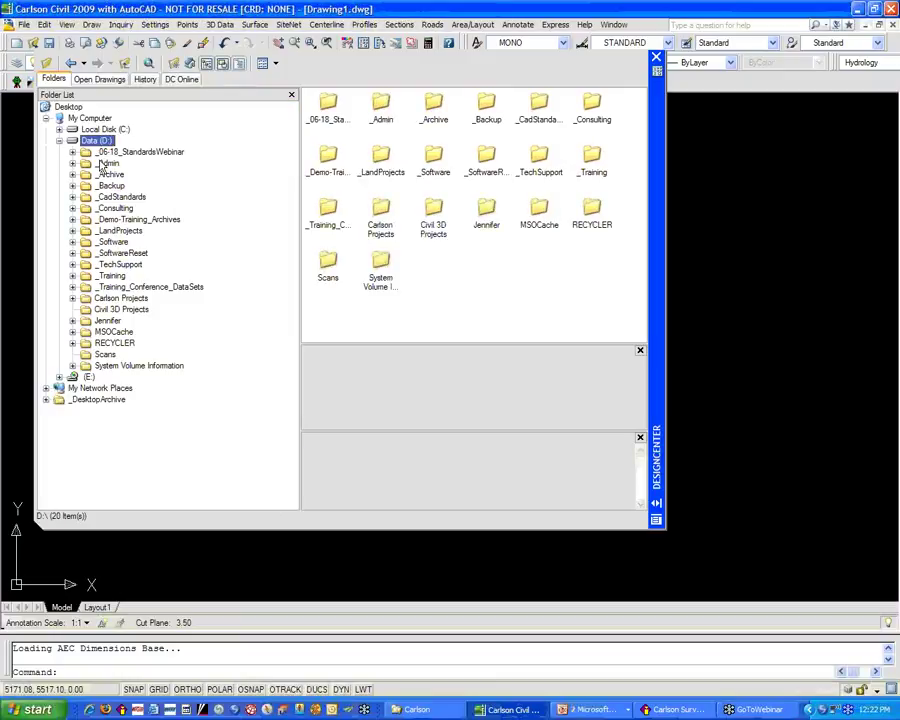
click(155, 154)
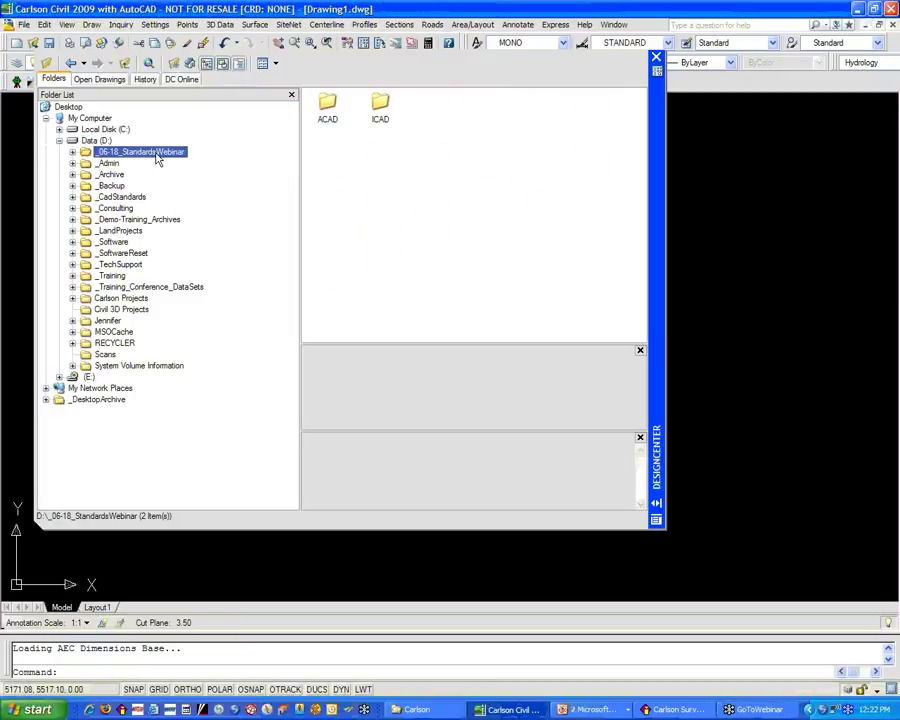
double_click(150, 152)
double_click(117, 163)
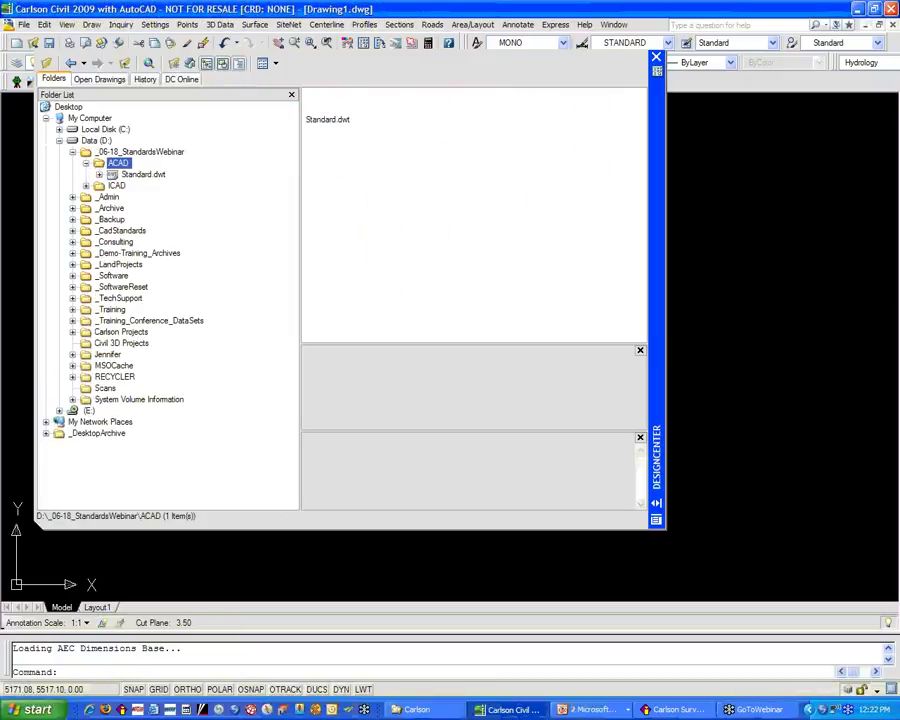
click(143, 174)
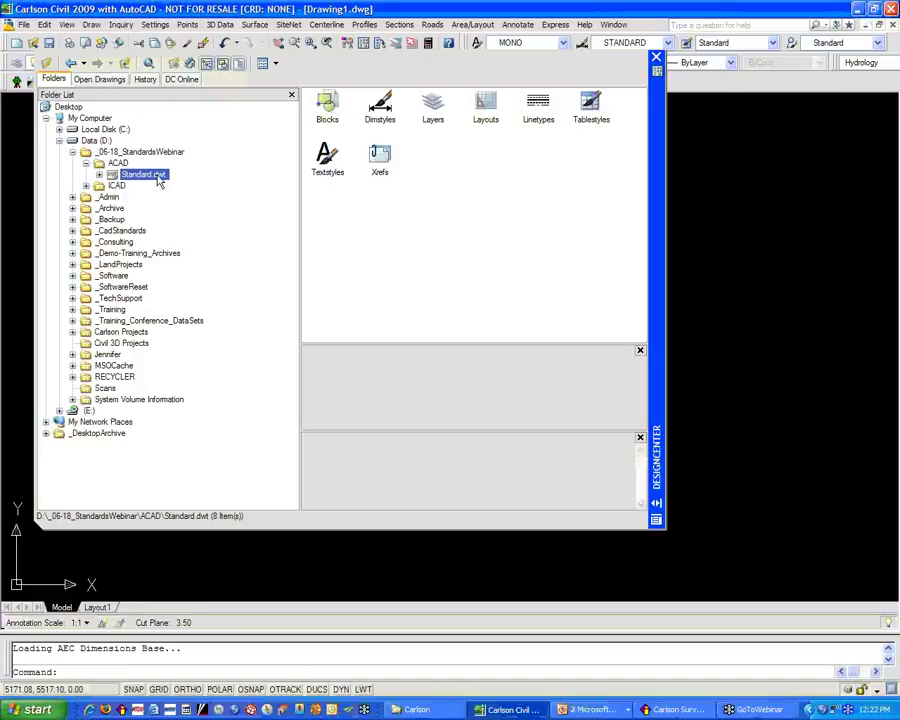
double_click(157, 178)
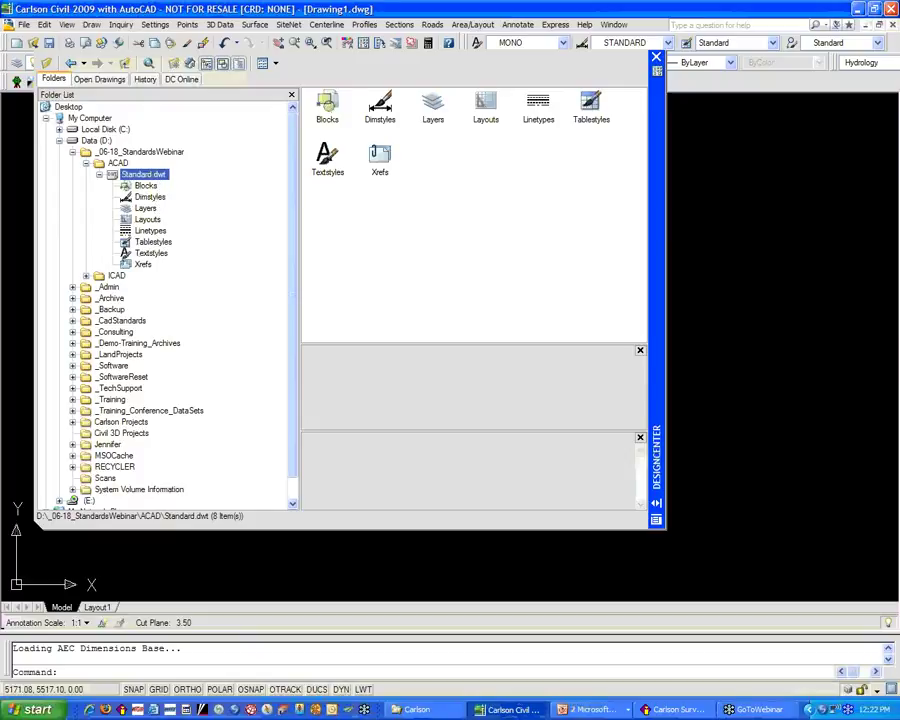
Step: Look through the layers, linetypes and layouts stored in the Standard.dwt template
click(145, 208)
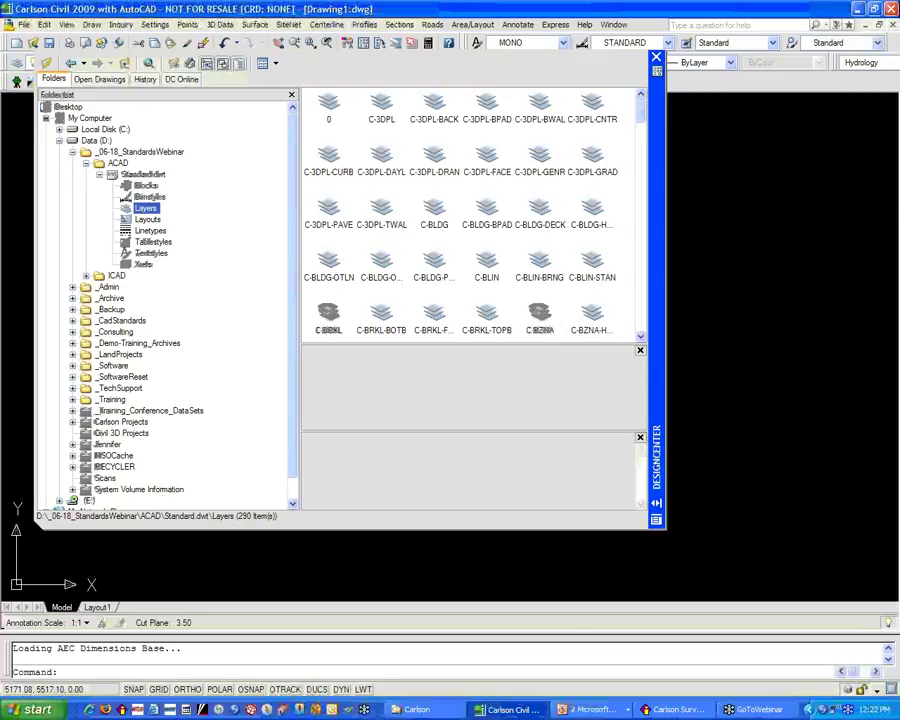
click(146, 185)
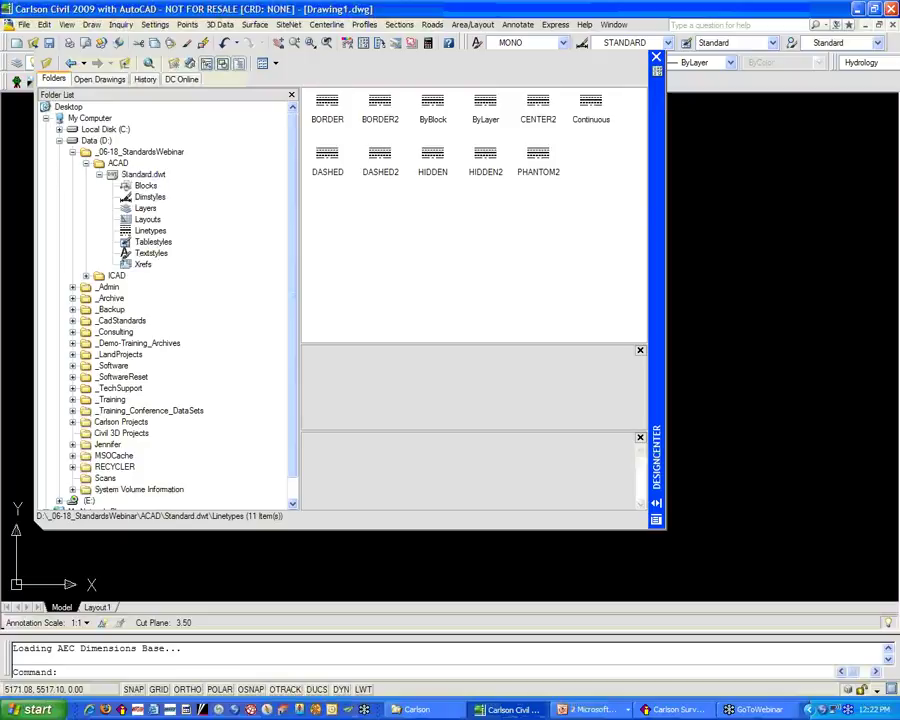
click(149, 219)
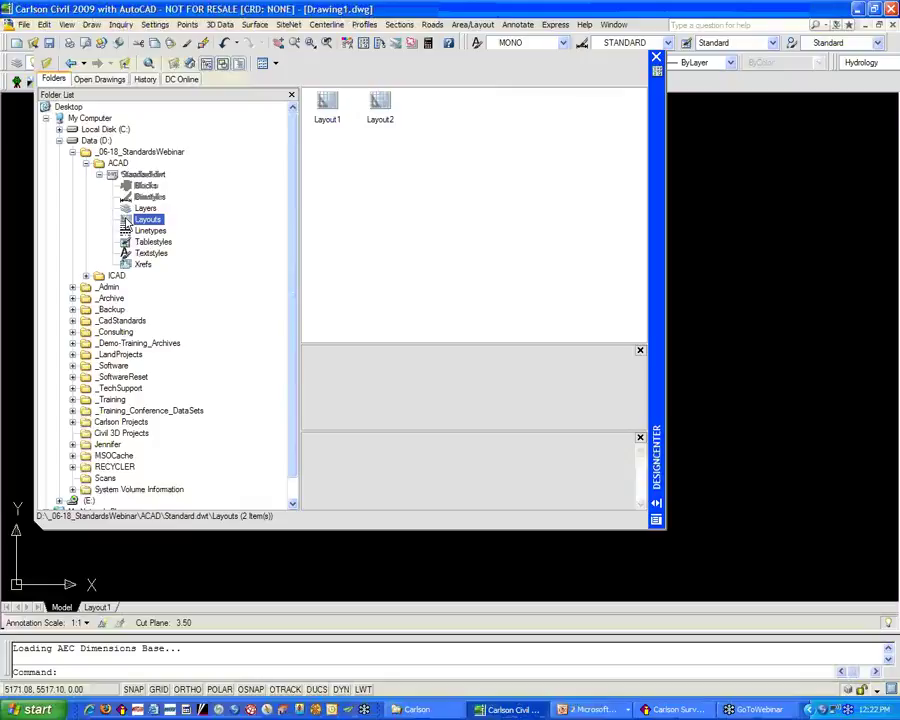
Step: Copy the C-BLDG layer and its C-BLDG sublayers from Standard.dwt into Drawing1, close DesignCenter, and check the drawing's layer list
click(146, 208)
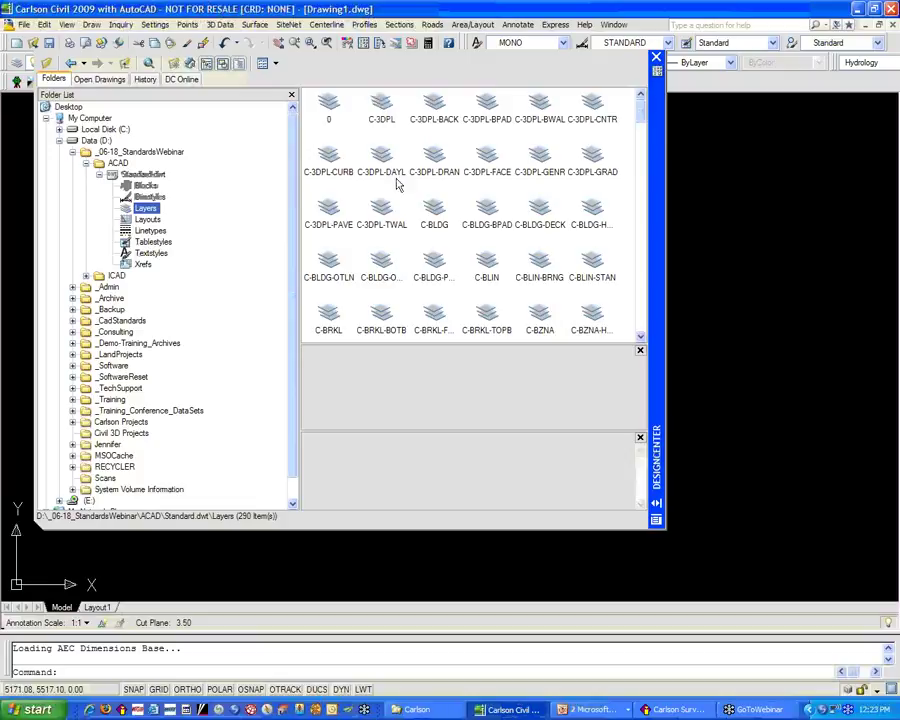
click(435, 210)
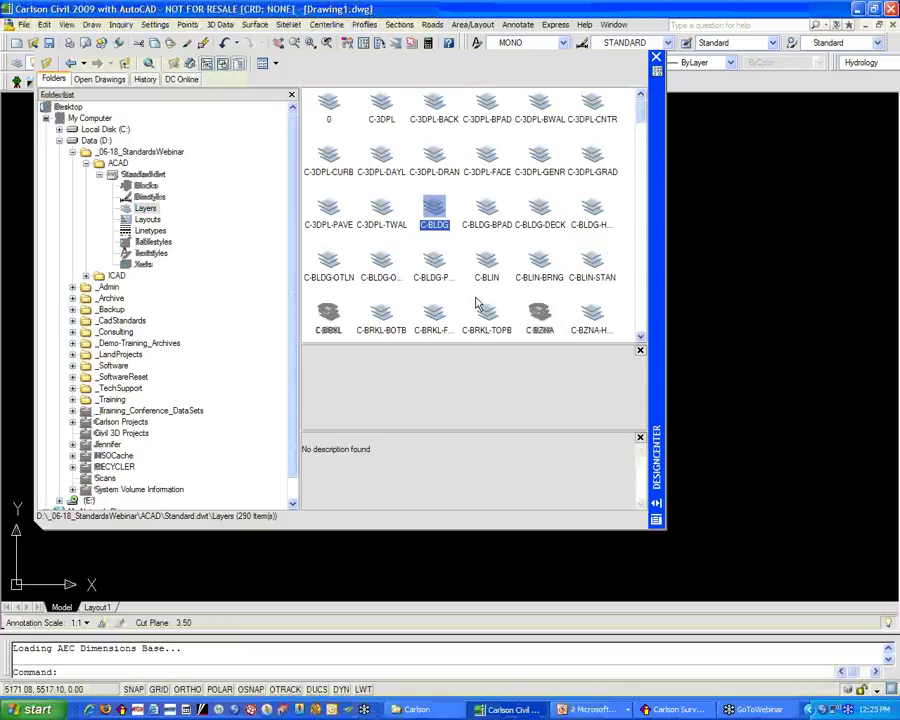
shift+click(441, 264)
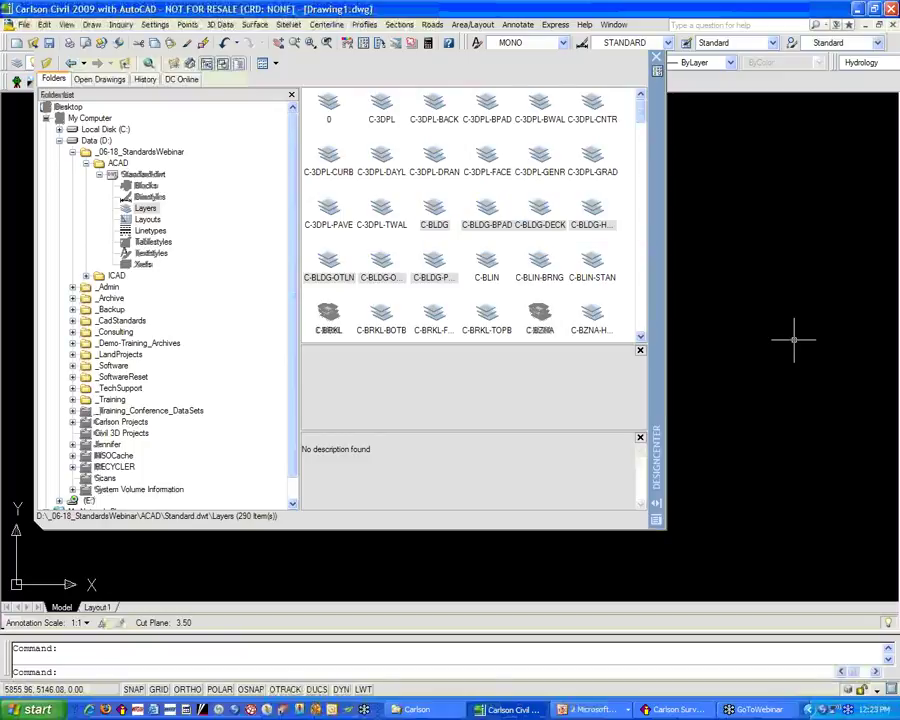
click(656, 58)
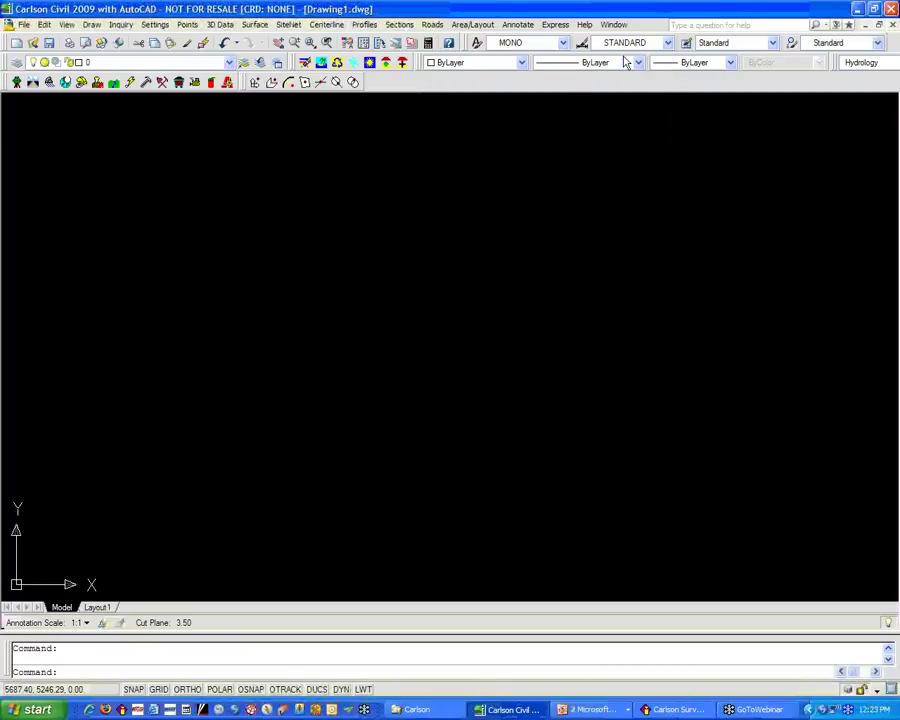
click(228, 63)
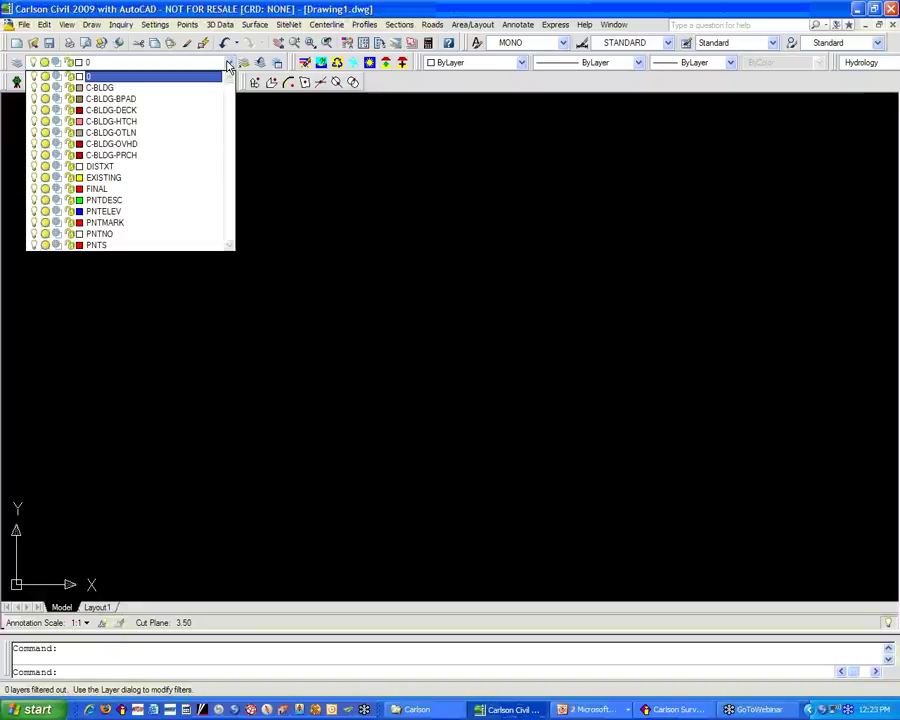
click(229, 66)
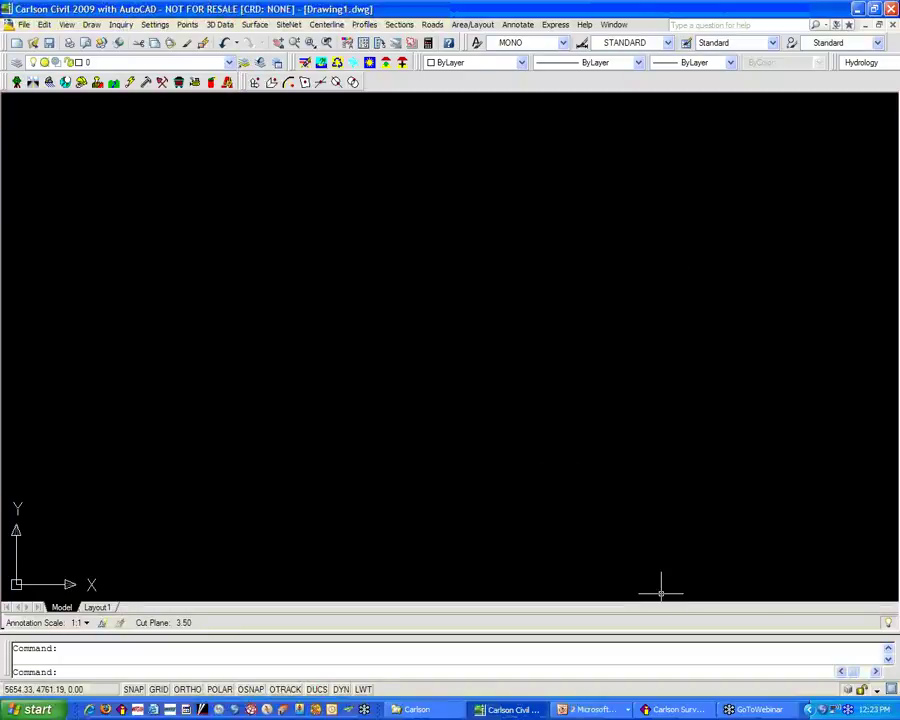
Step: Switch to Carlson Survey 2009 with IntelliCAD and review the layers of Drawing1 in IntelliCAD Explorer
click(677, 711)
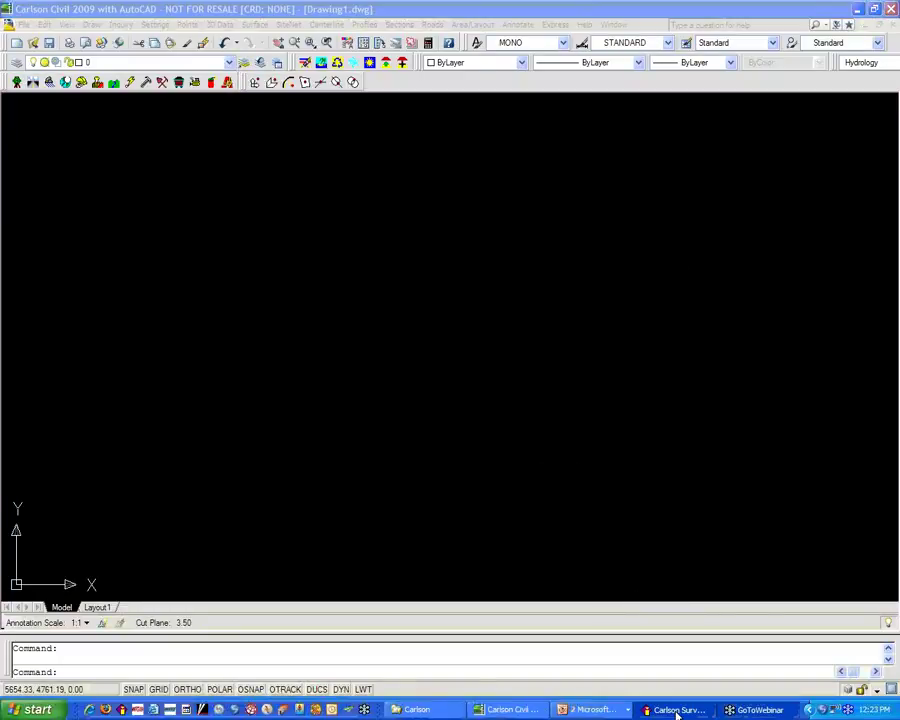
click(675, 711)
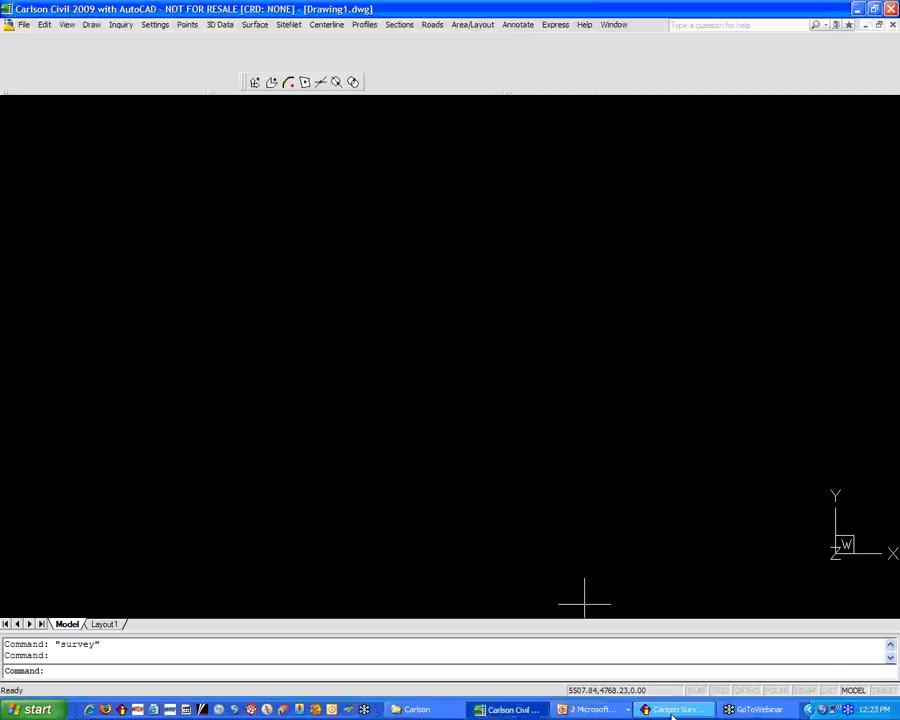
click(675, 710)
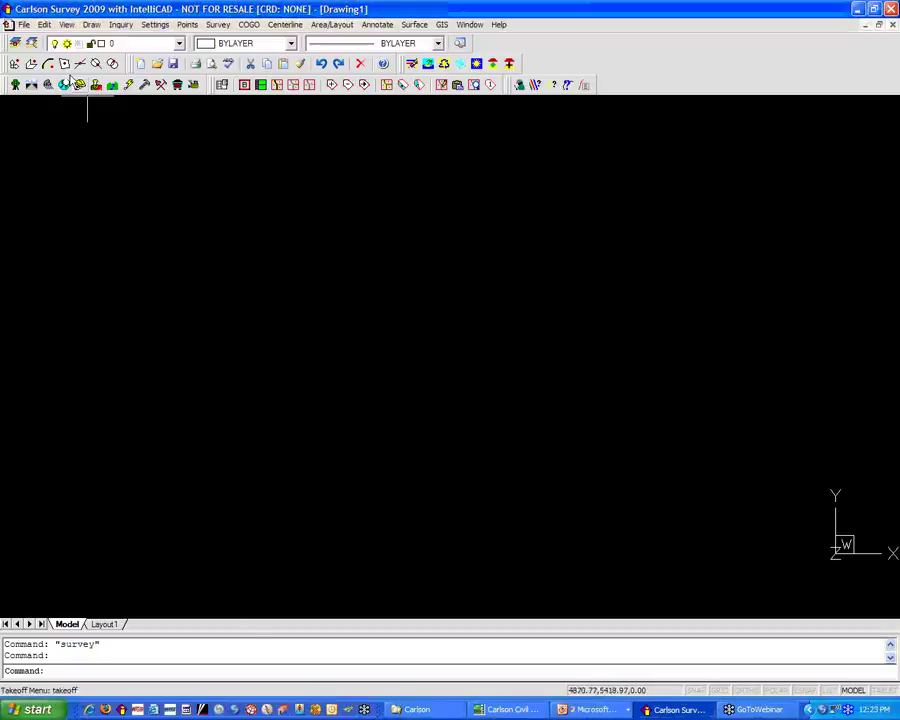
click(32, 44)
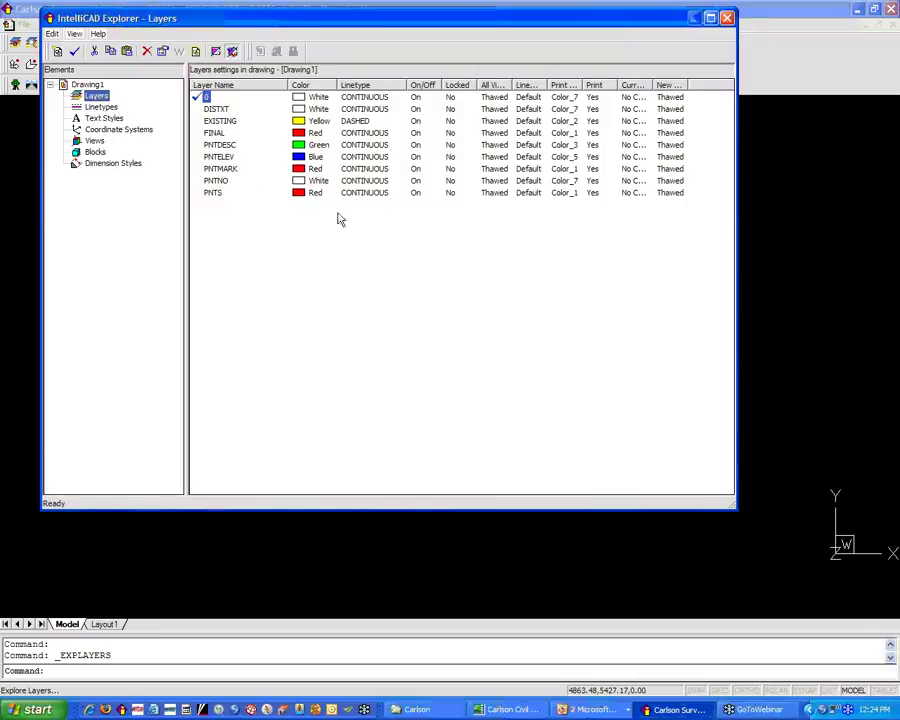
click(729, 18)
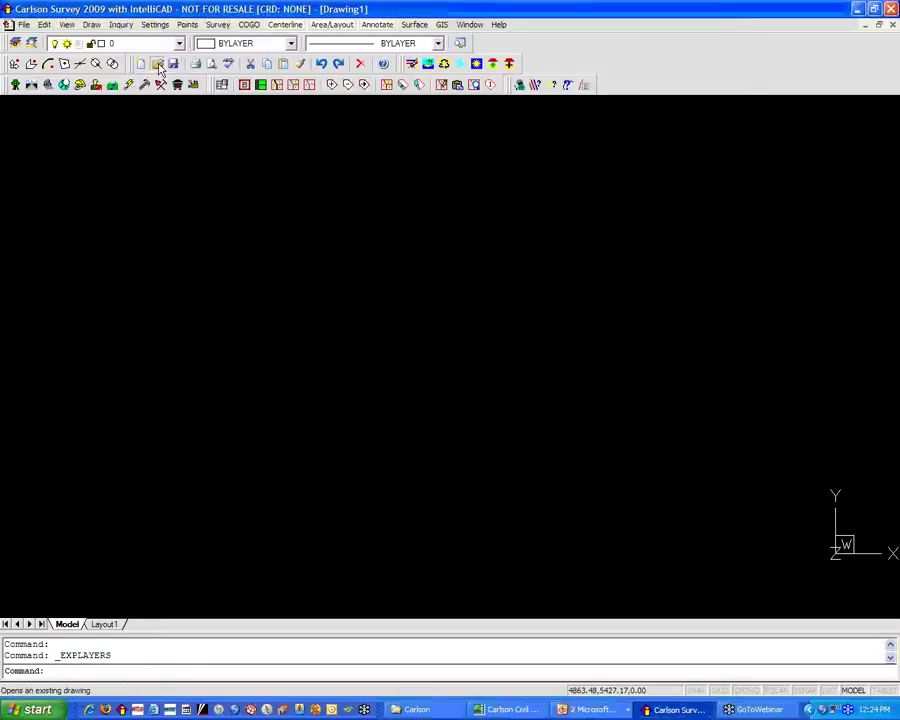
Step: Open the drawing template Standard.dwt from D:\_06-18_StandardsWebinar\ICAD
click(160, 67)
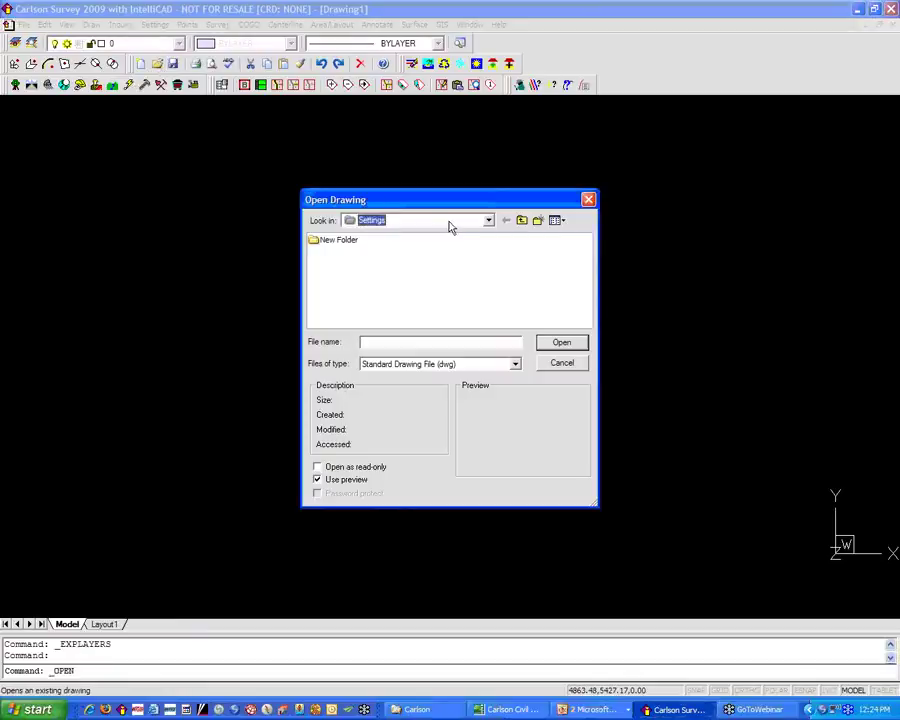
click(450, 222)
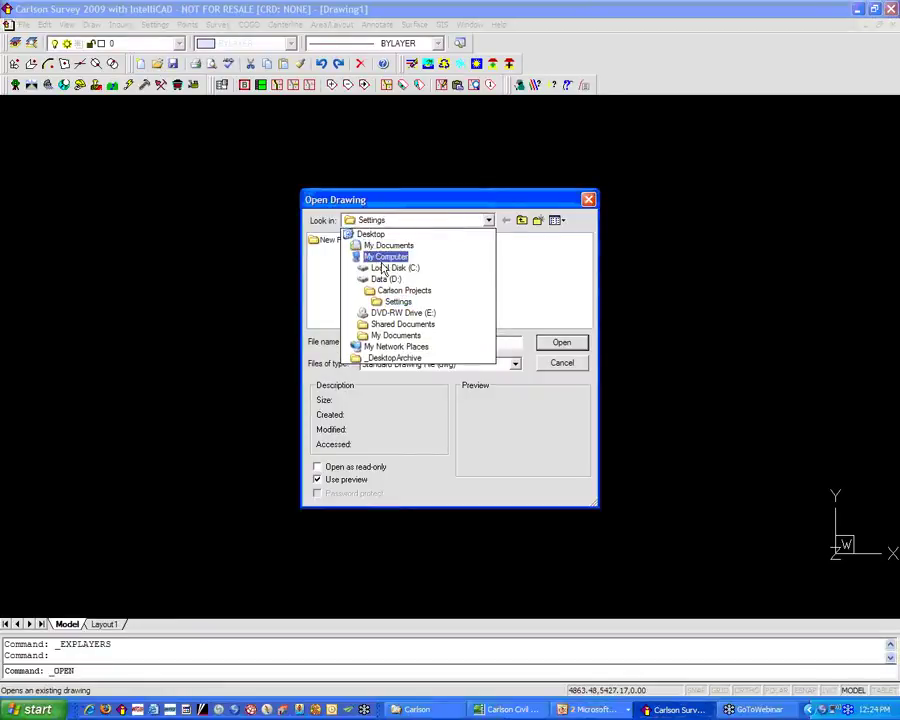
click(381, 280)
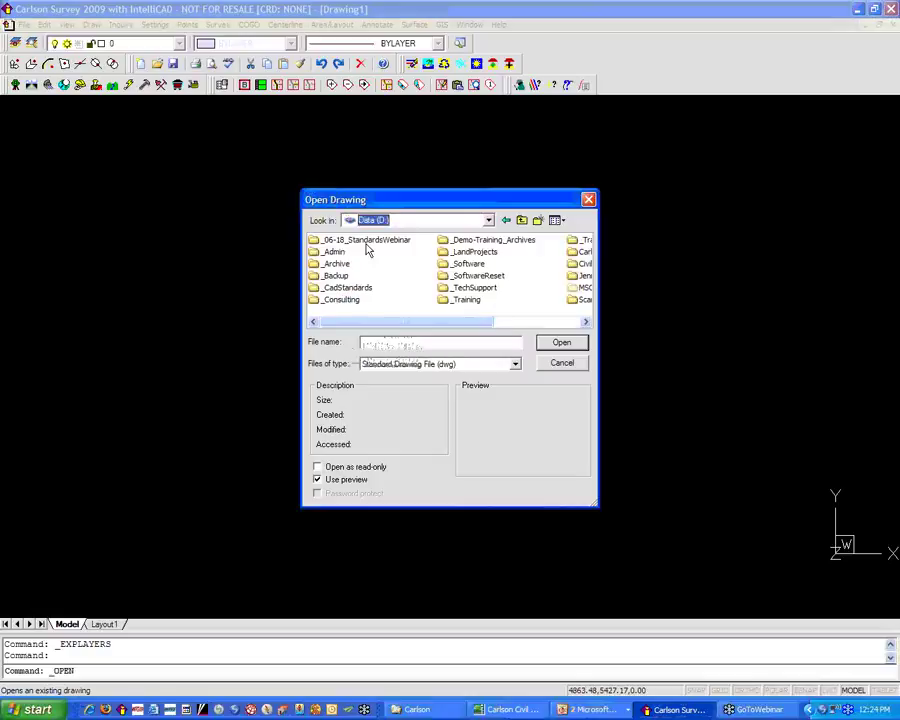
double_click(368, 238)
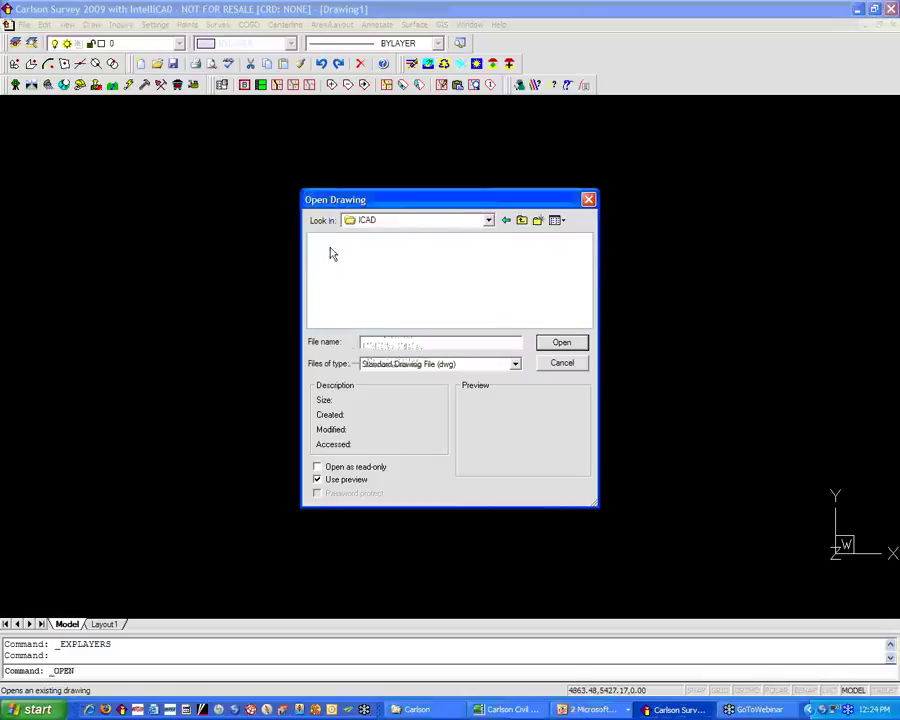
click(452, 366)
click(436, 405)
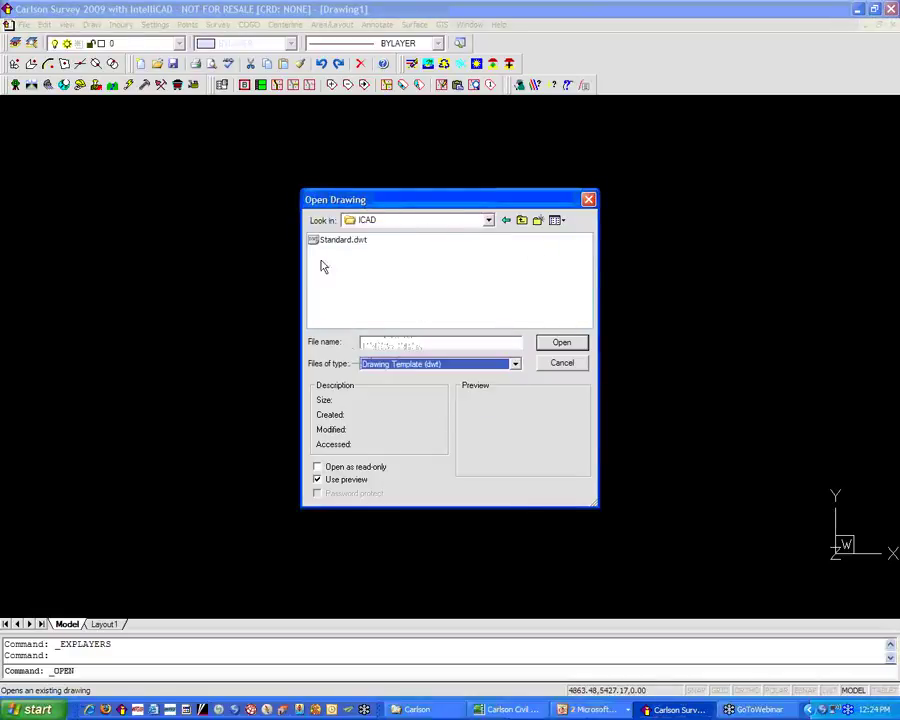
click(326, 240)
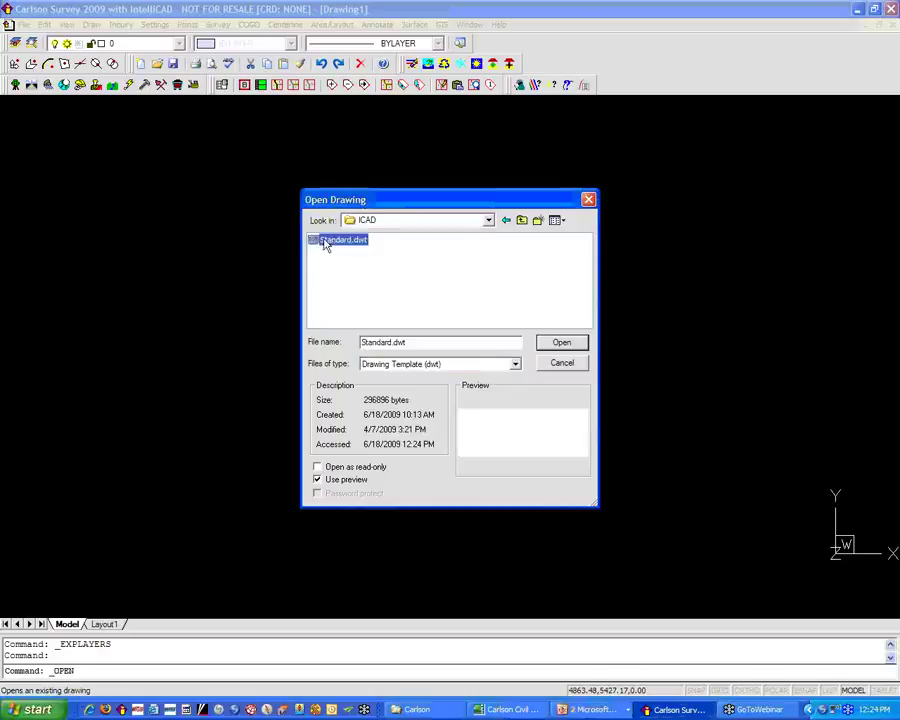
click(552, 343)
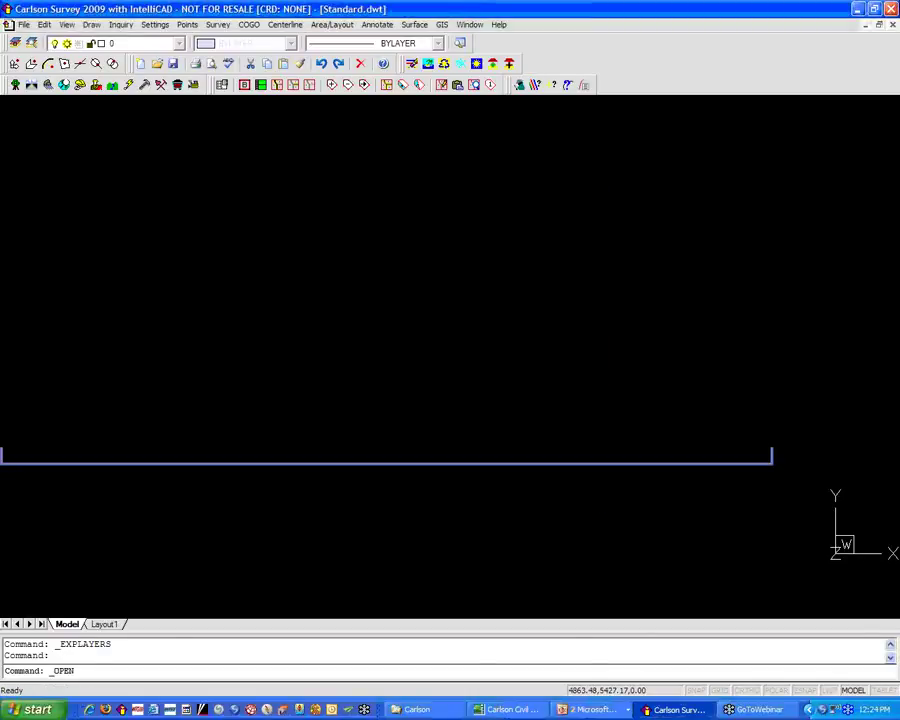
click(508, 374)
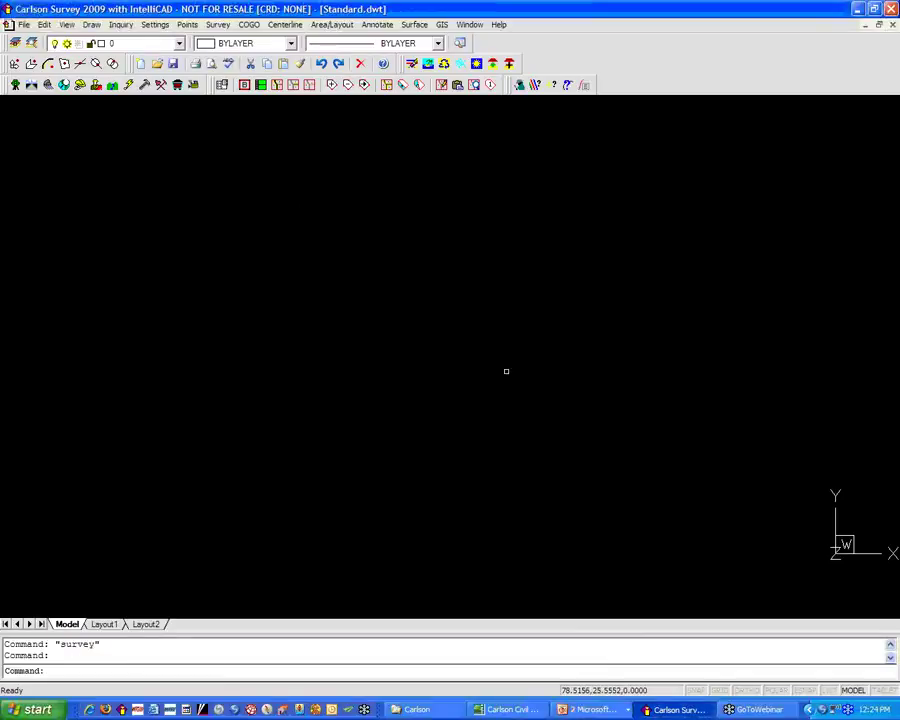
Step: Return to the Drawing1 window and open its layers in IntelliCAD Explorer
click(470, 24)
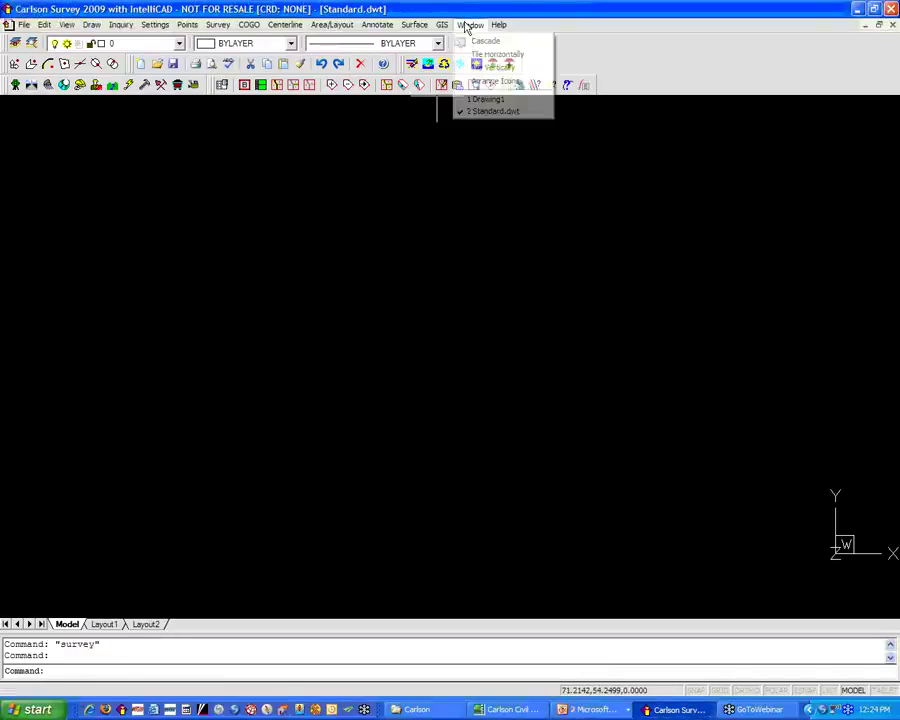
click(512, 101)
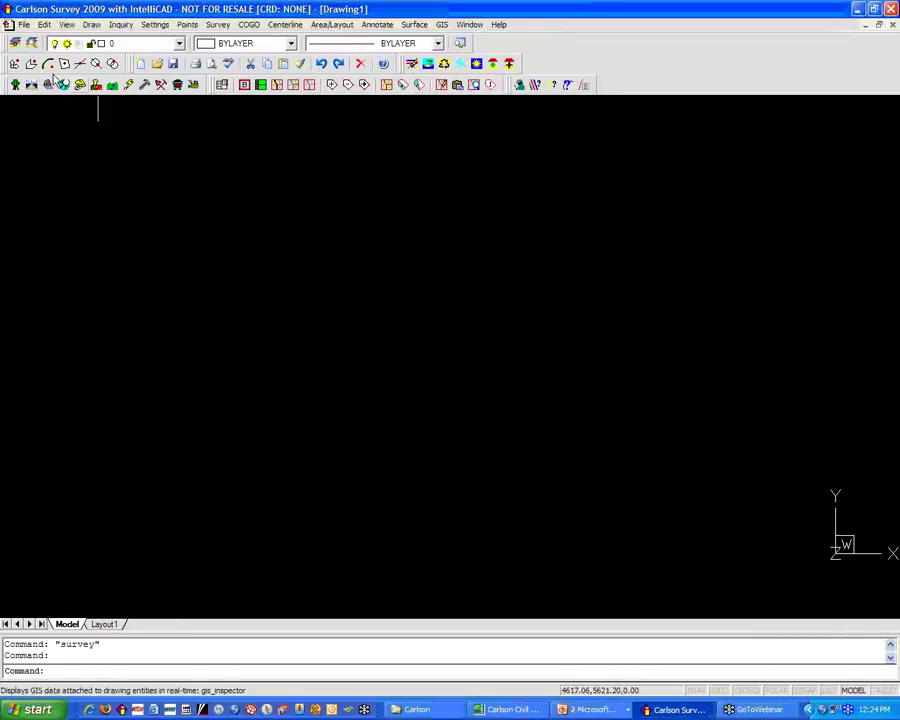
click(31, 43)
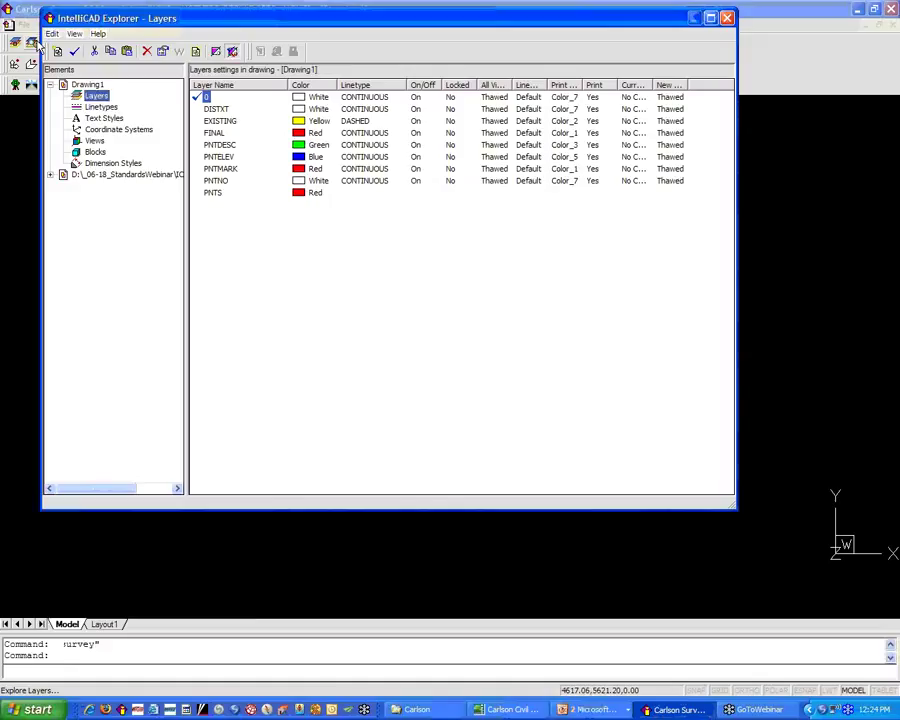
Step: Copy the C-BLDG layer and its sublayers through C-BLDG-PRCH from the layer list of Standard.dwt in IntelliCAD Explorer
click(51, 175)
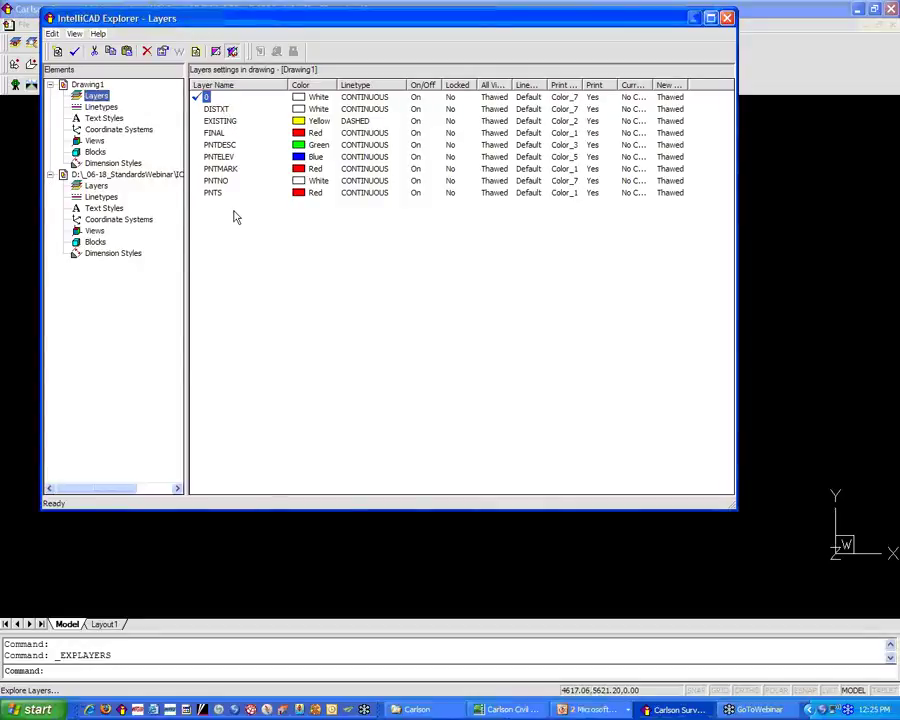
click(100, 188)
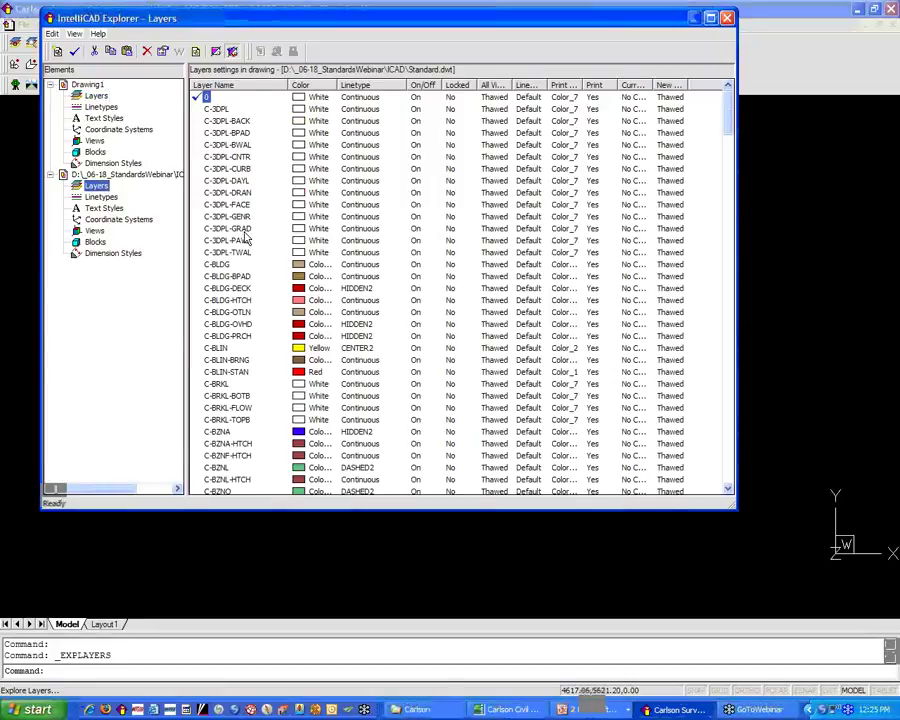
click(232, 266)
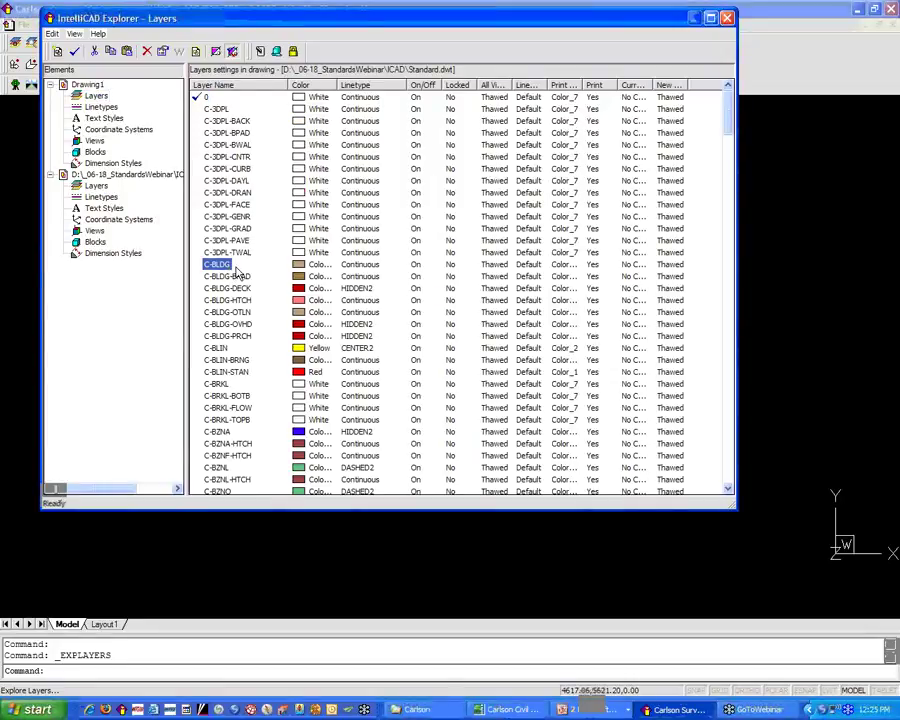
shift+click(231, 338)
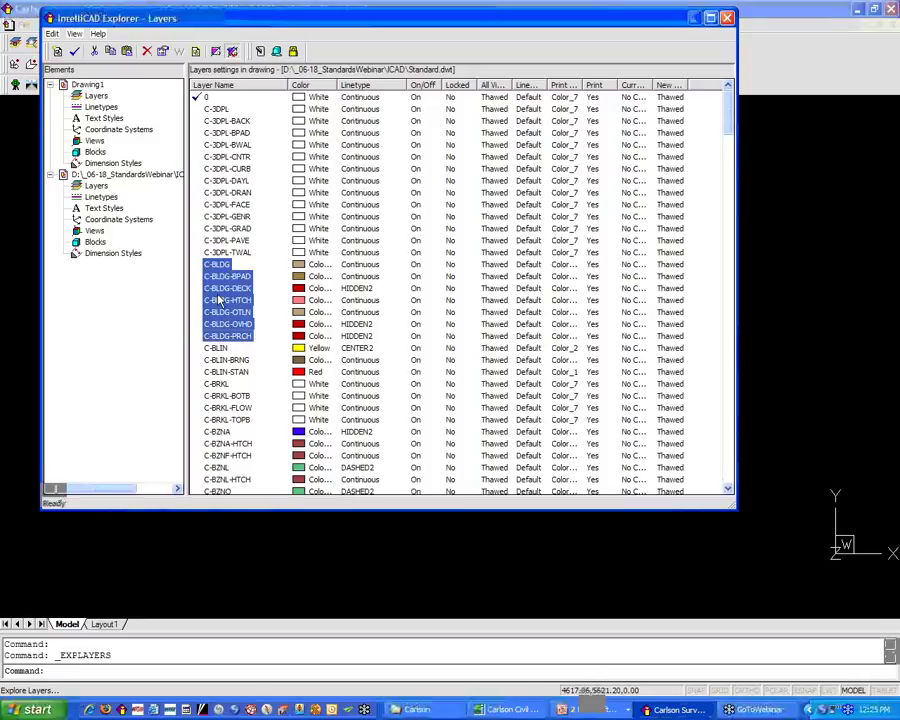
right_click(224, 296)
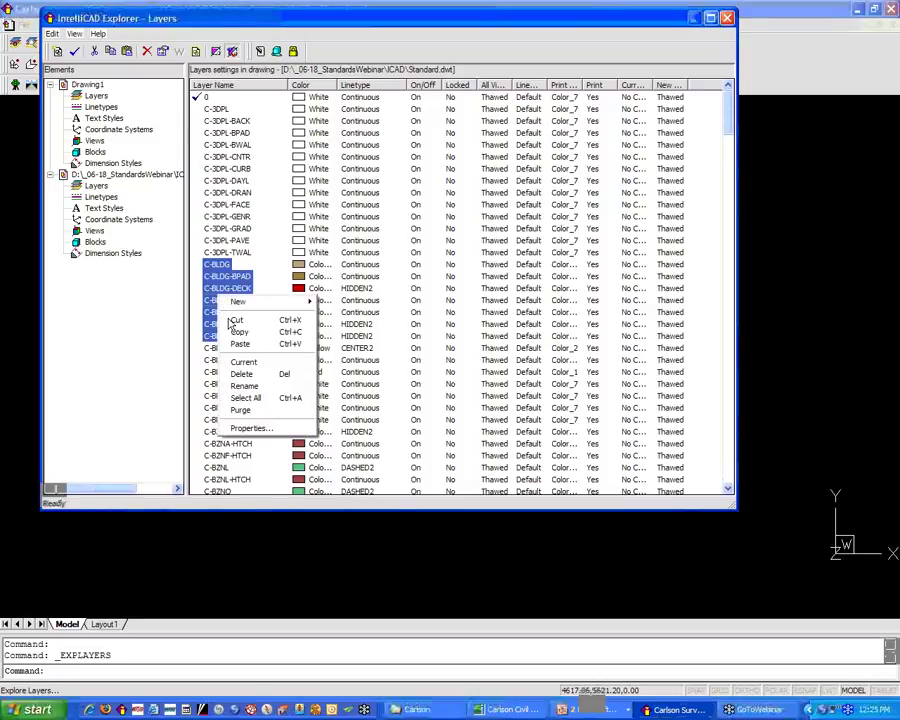
click(238, 331)
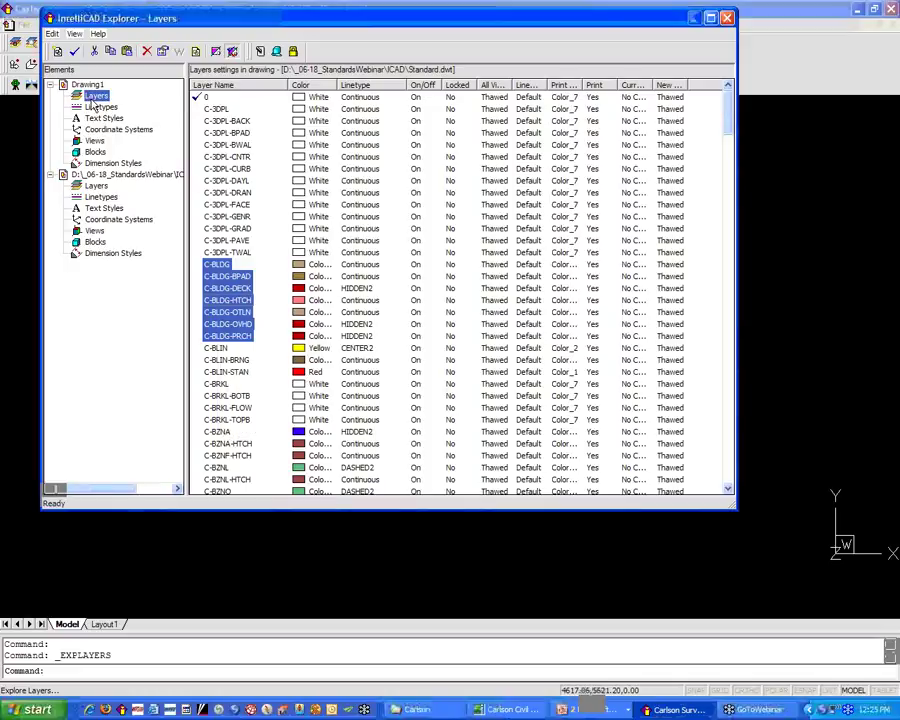
Step: Paste the copied C-BLDG layers into the layer list of Drawing1 and close IntelliCAD Explorer
click(266, 270)
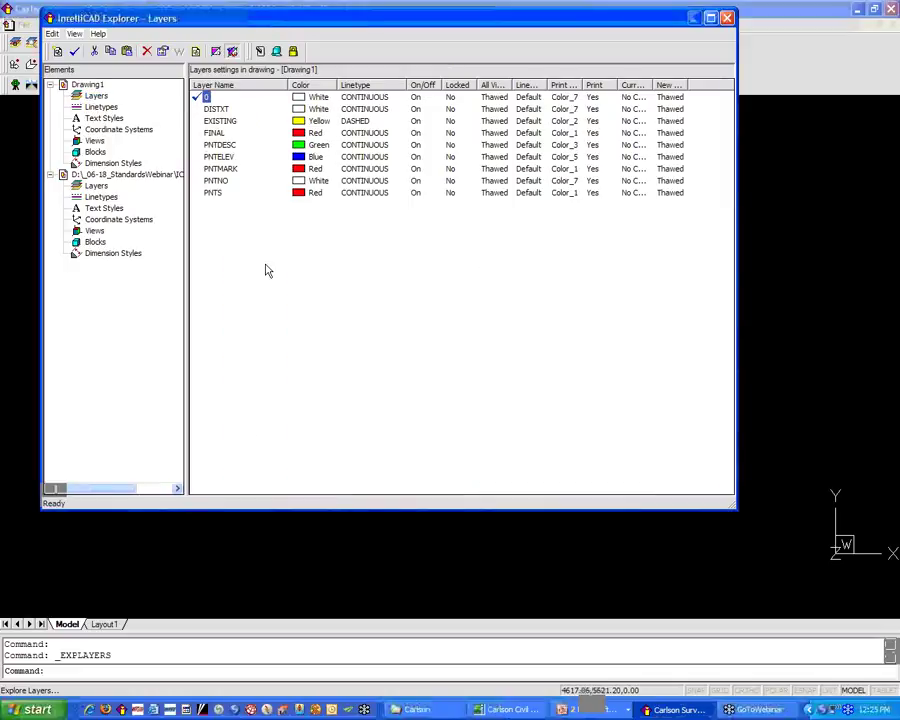
right_click(266, 270)
click(292, 315)
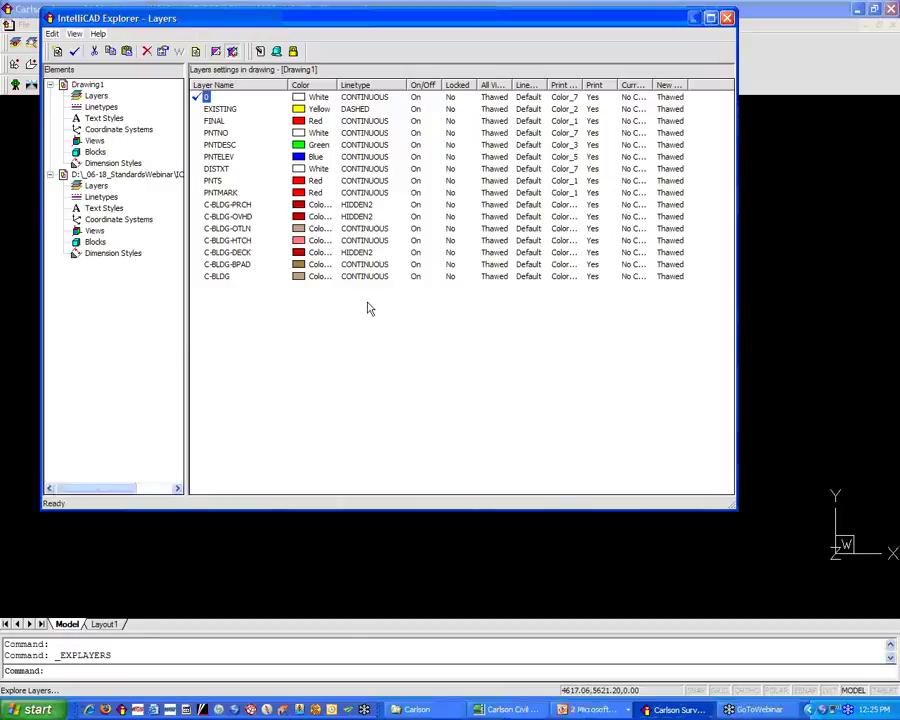
click(727, 20)
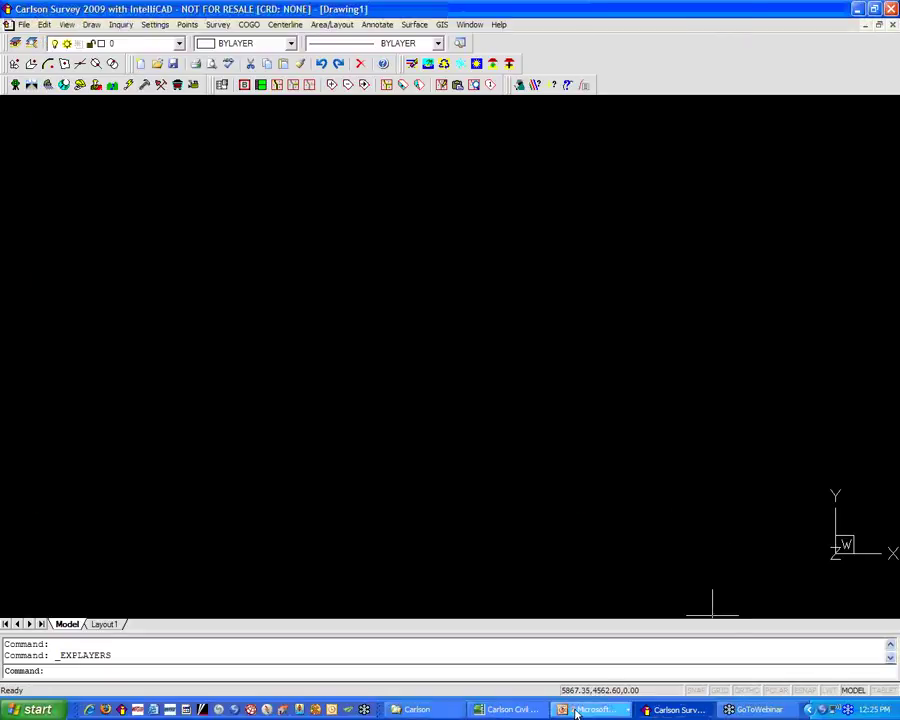
Step: Switch to the PowerPoint slide show and advance to the Shared Support Files content of the Carlson Standard Files slide
click(576, 710)
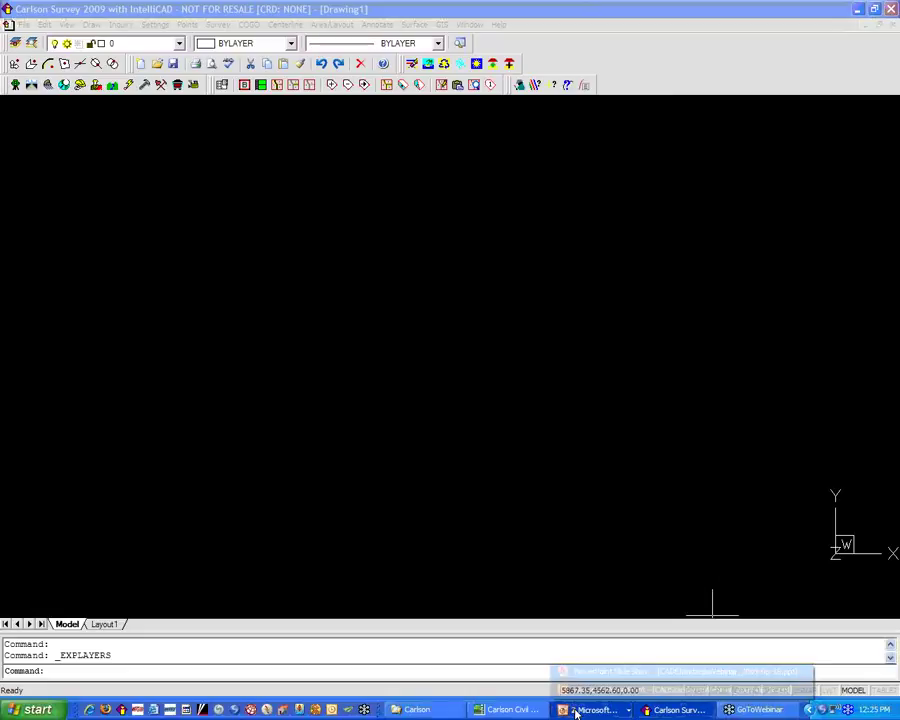
click(593, 672)
key(Right)
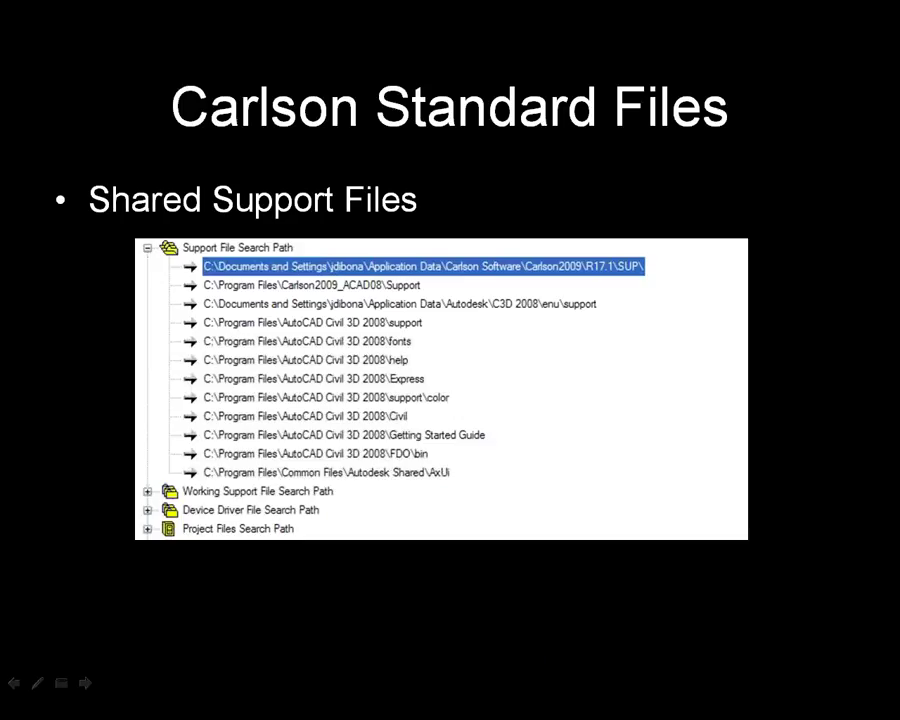
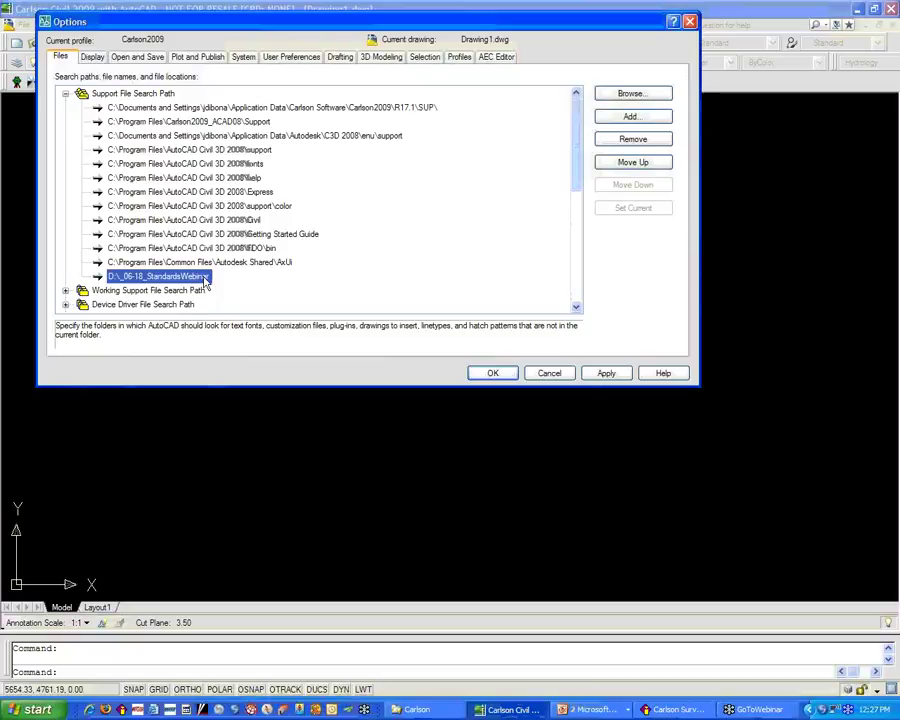
Step: Try moving the D:\_06-18_StandardsWebinar folder to first place in the Support File Search Path, and cancel the Options changes
click(633, 162)
click(633, 162)
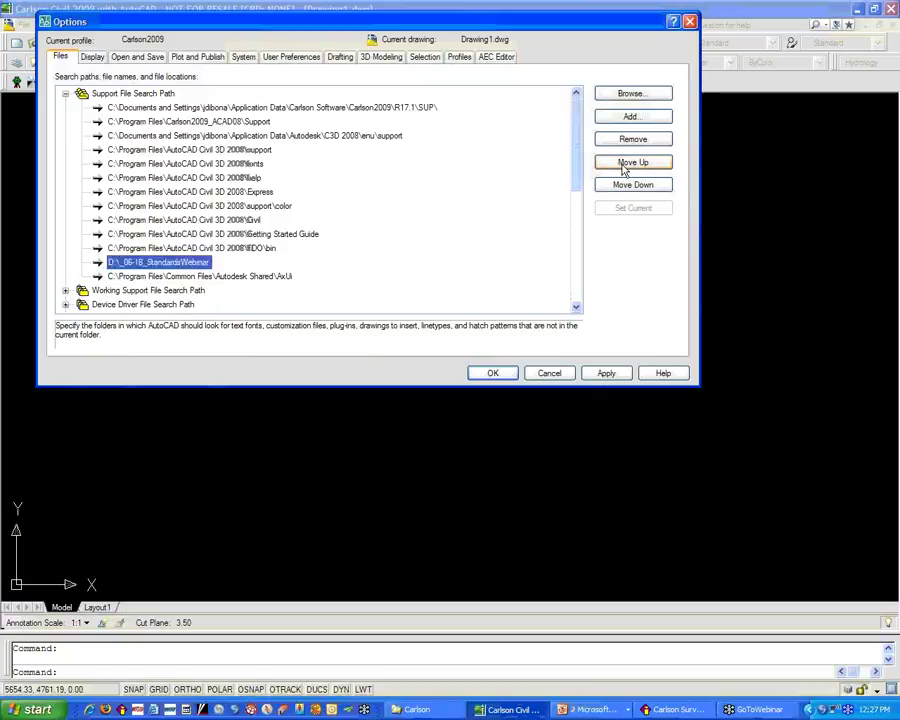
click(623, 165)
click(623, 165)
click(623, 165)
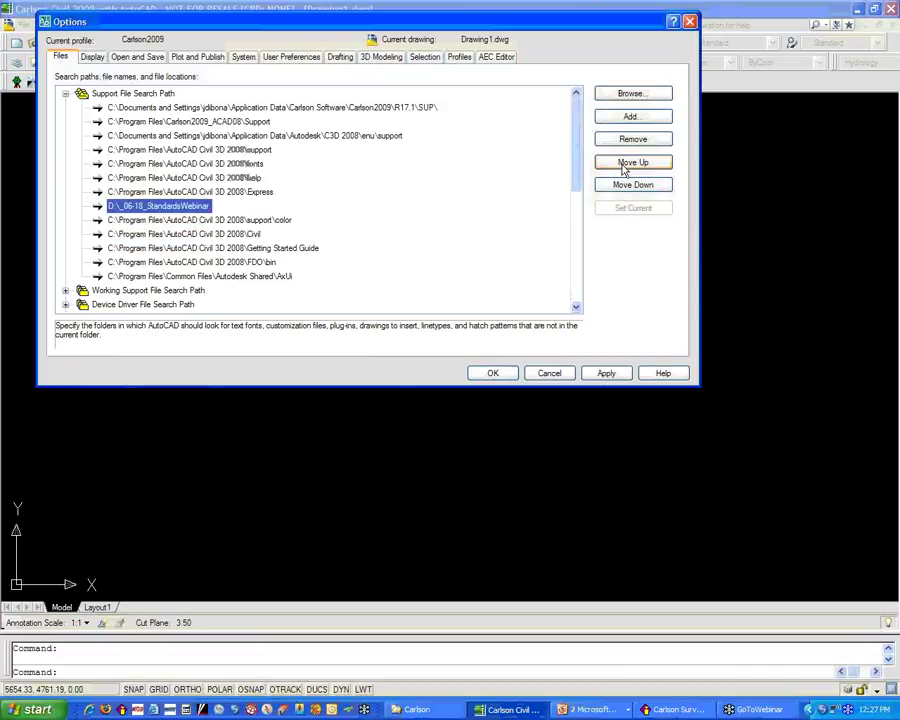
click(623, 165)
click(623, 165)
click(623, 165)
click(623, 165)
click(623, 165)
click(623, 165)
click(623, 165)
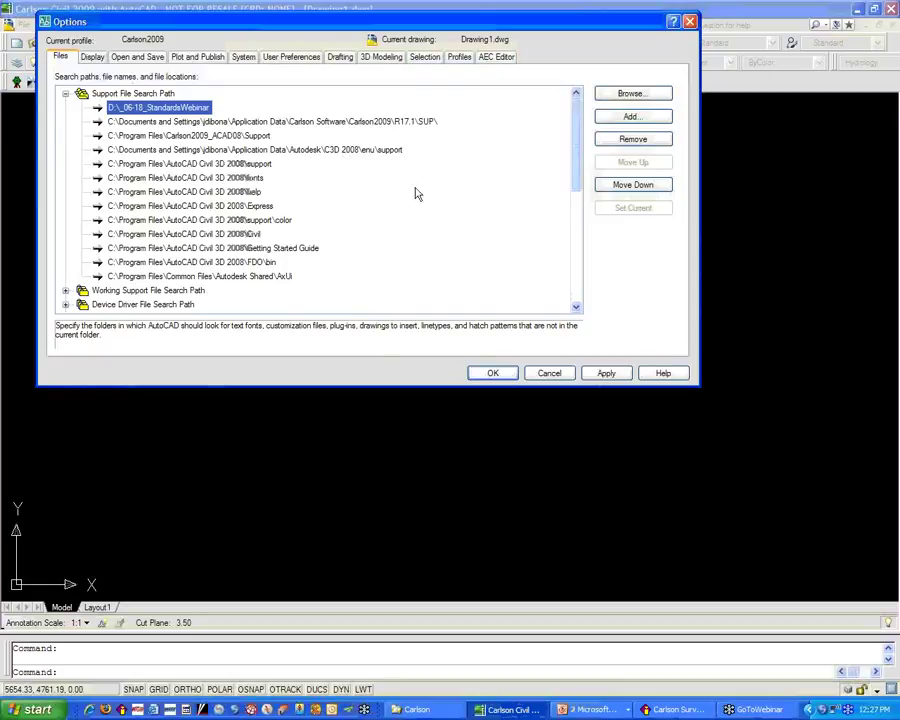
click(555, 378)
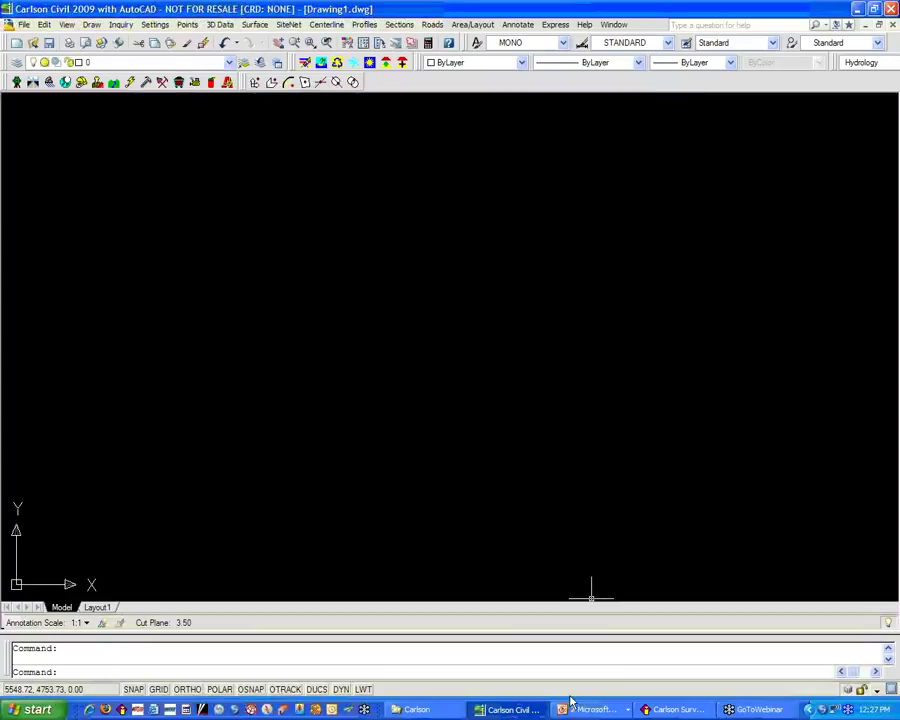
Step: Return to the PowerPoint slide show and reveal the bullet about .ini and .cfg files
click(588, 709)
click(680, 671)
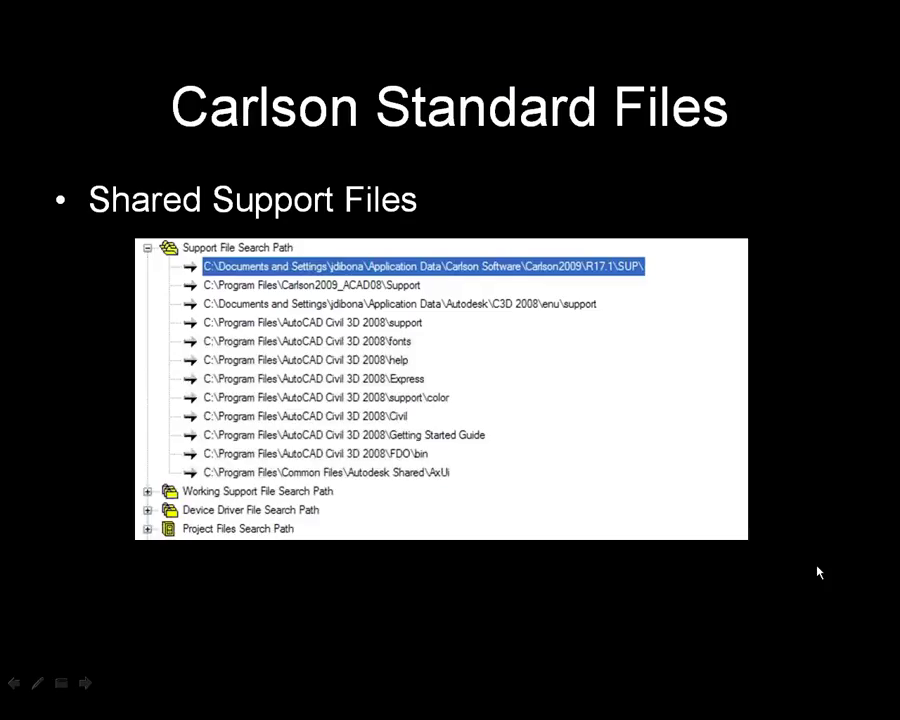
click(817, 572)
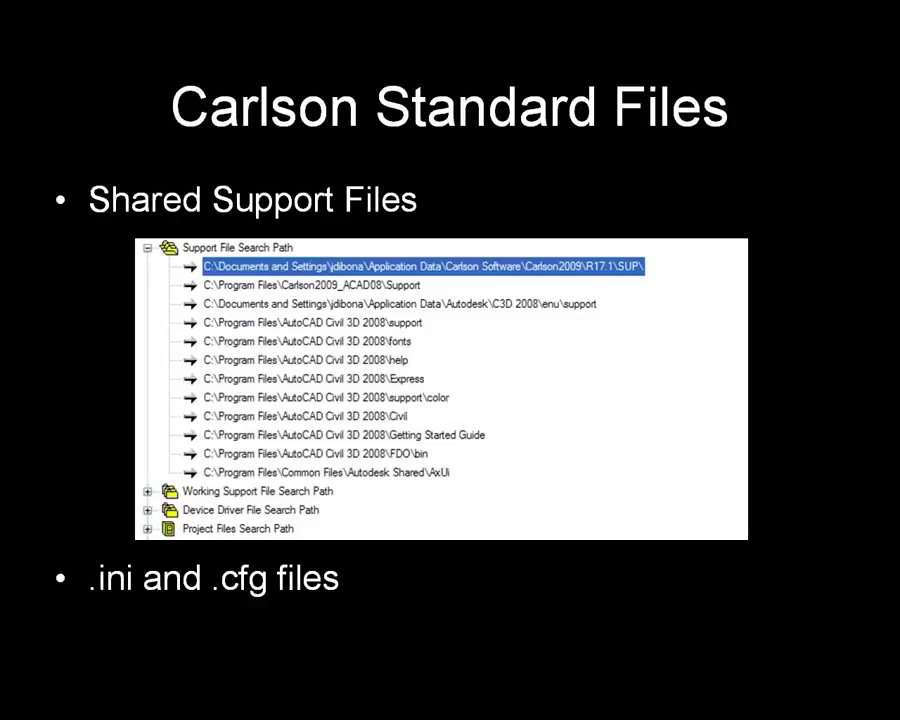
Step: Switch to Carlson Civil 2009 with AutoCAD and open the Project Setup for project and data folders
key(alt+Tab)
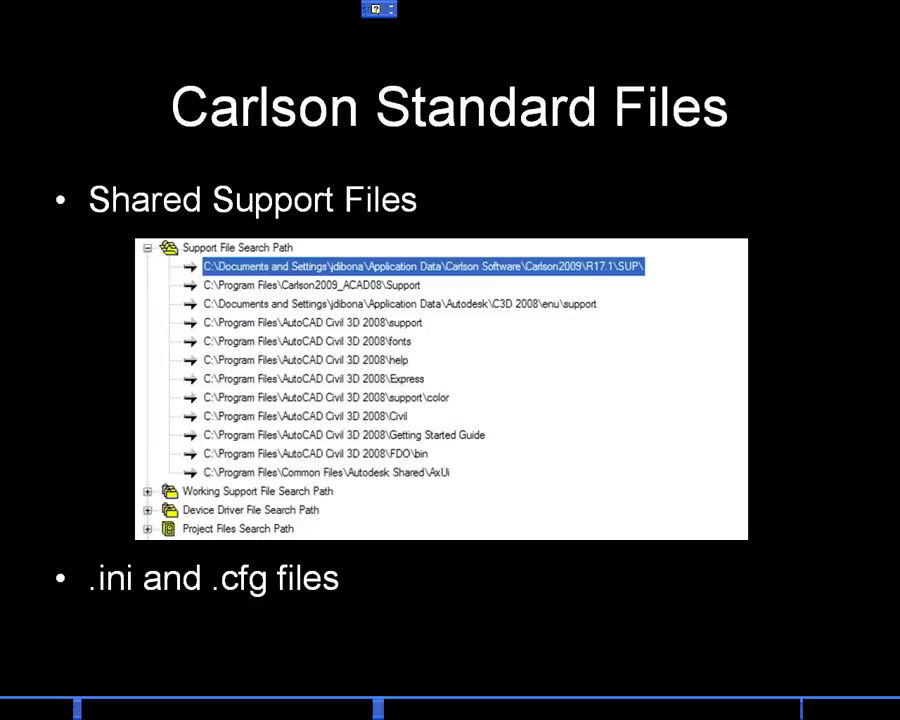
key(super)
click(505, 709)
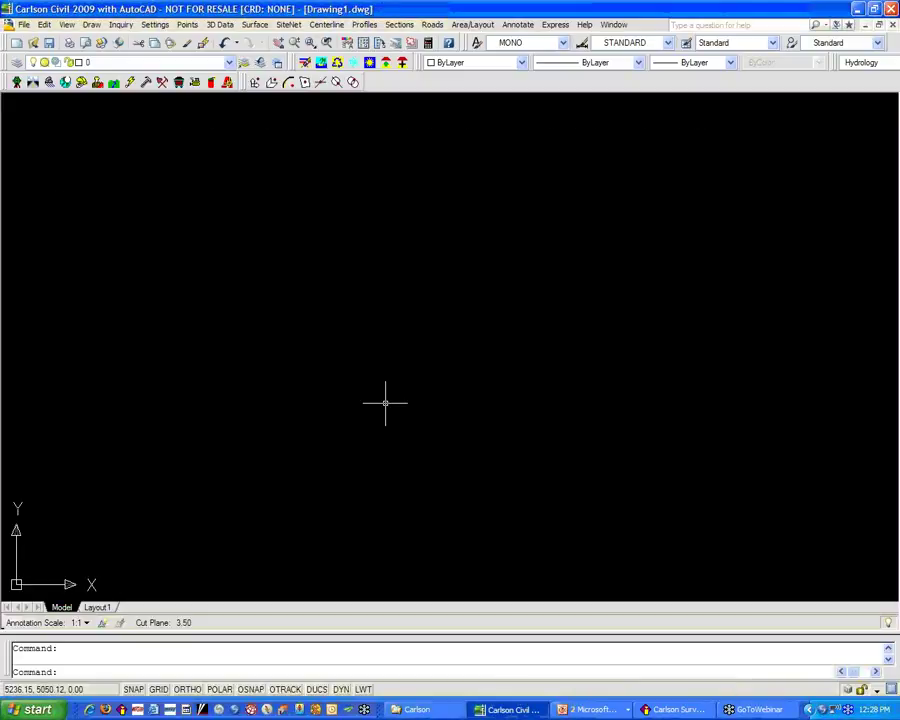
click(155, 25)
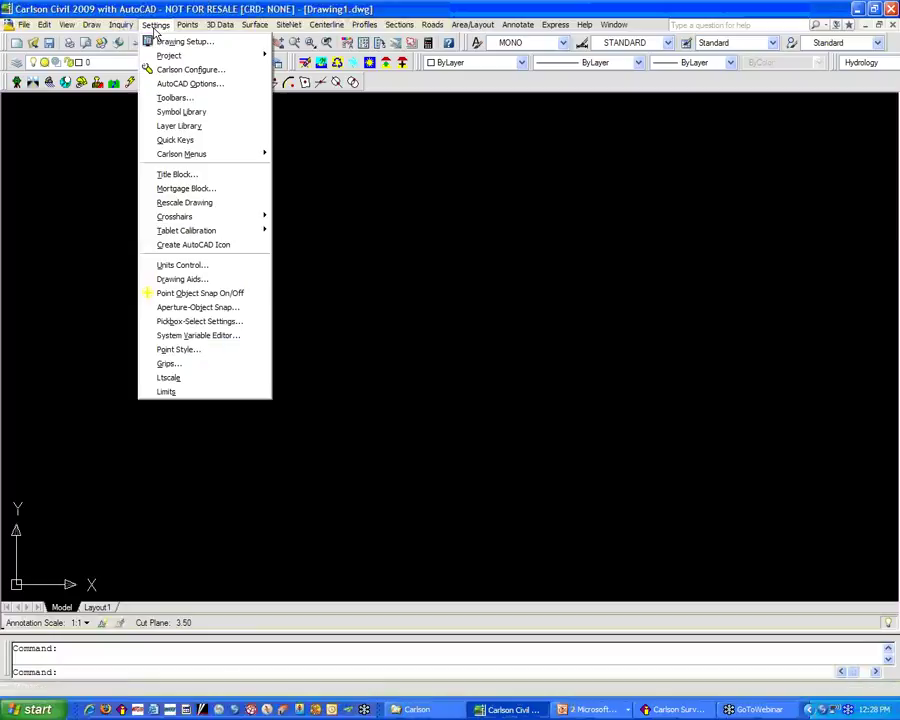
mouse_move(191, 56)
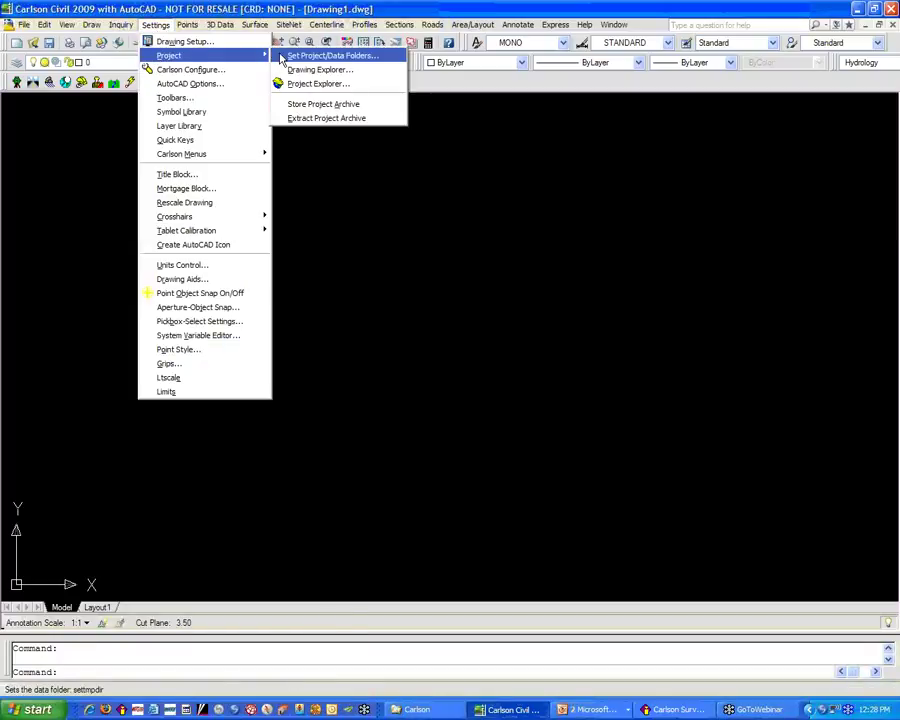
click(330, 56)
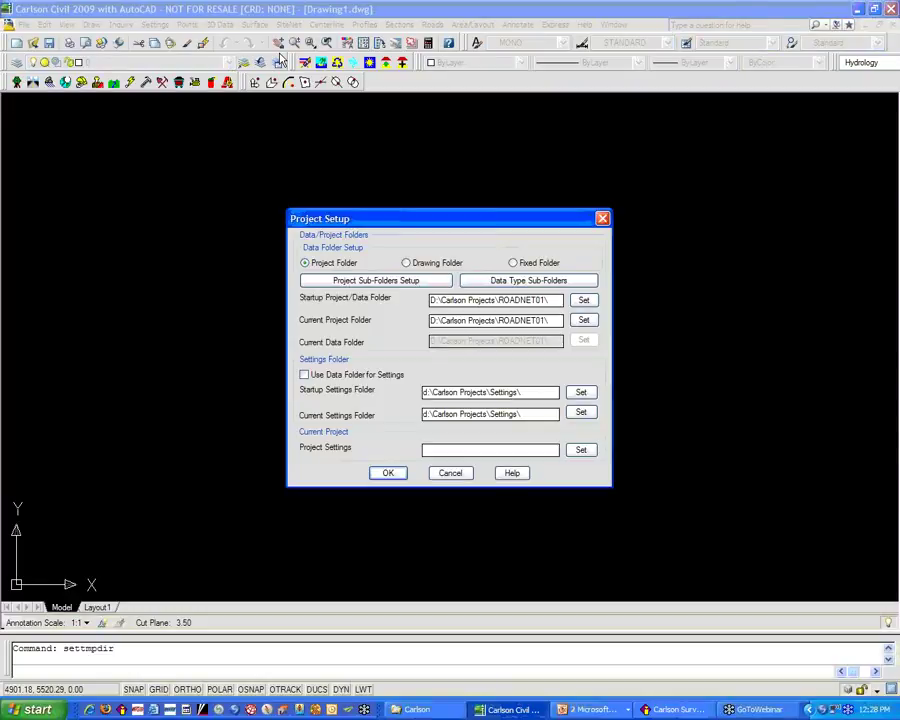
Step: Examine the project sub-folder structure and its options for saving and loading a project folders file, without changing anything
click(436, 285)
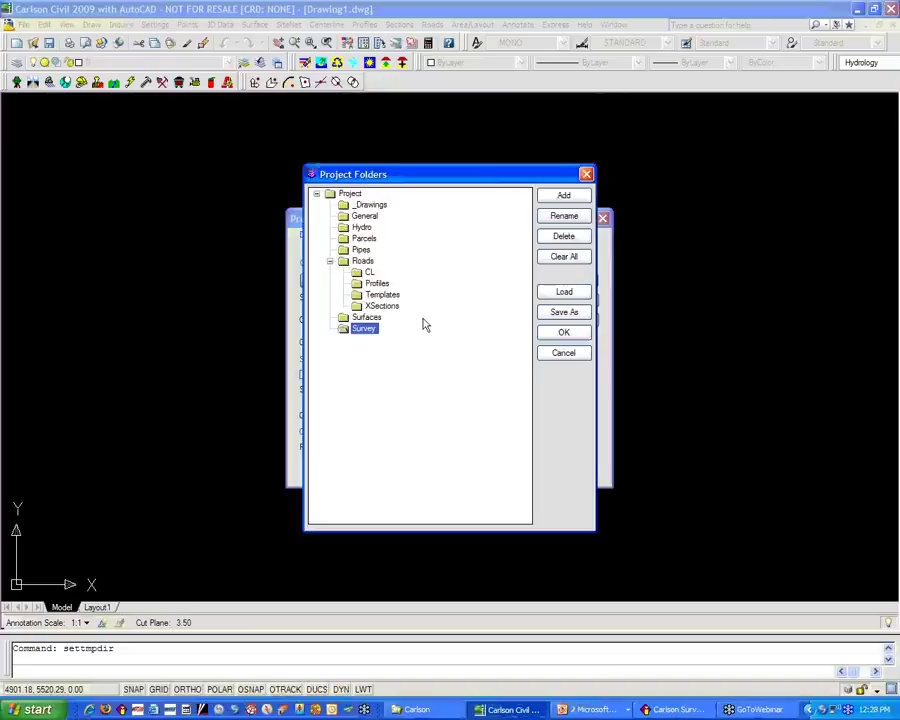
click(542, 314)
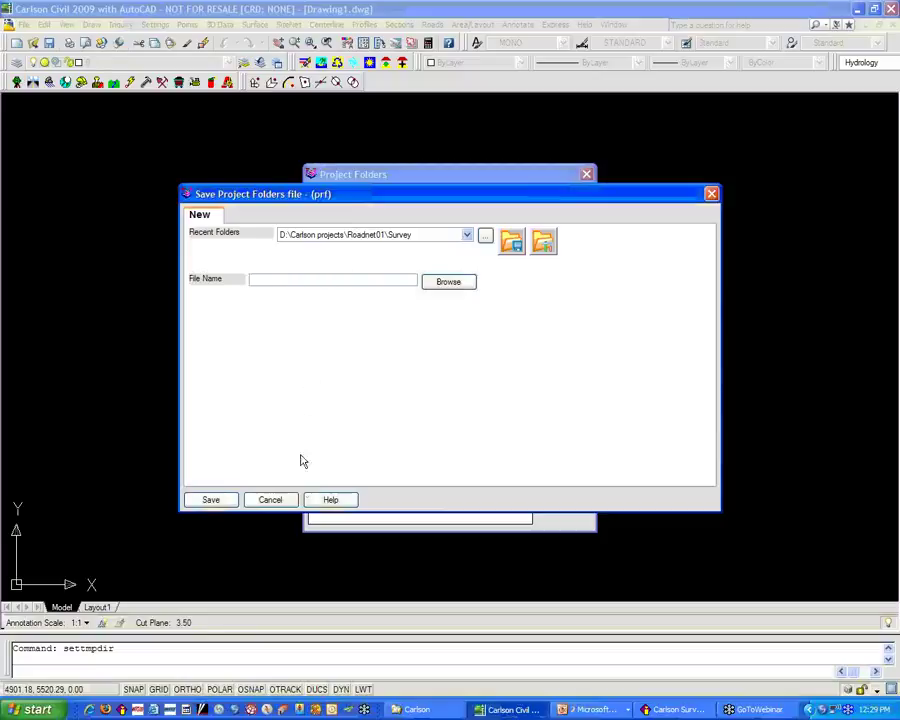
click(294, 499)
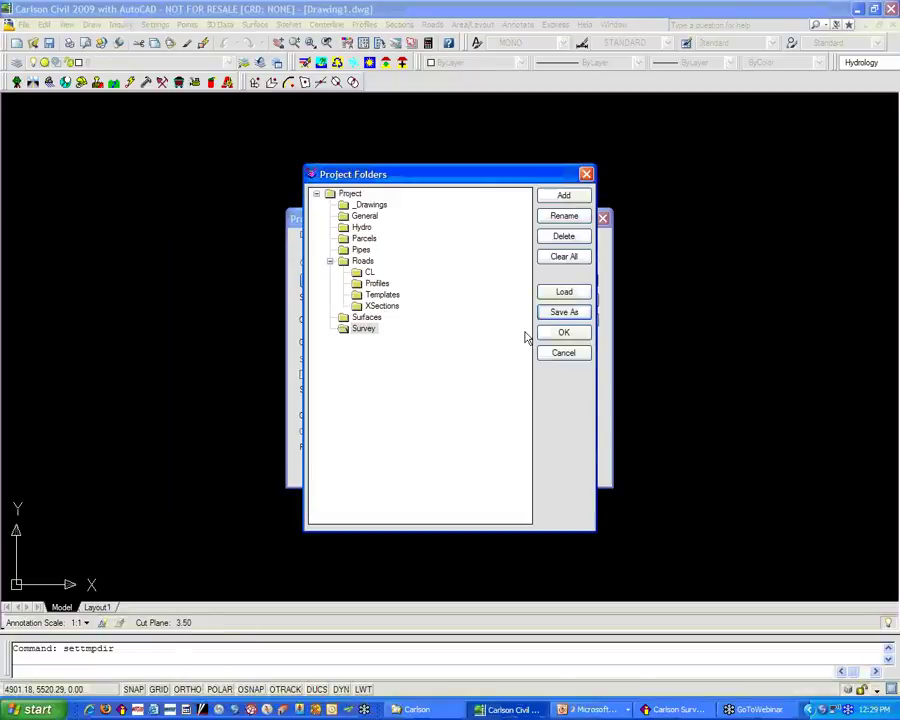
click(574, 292)
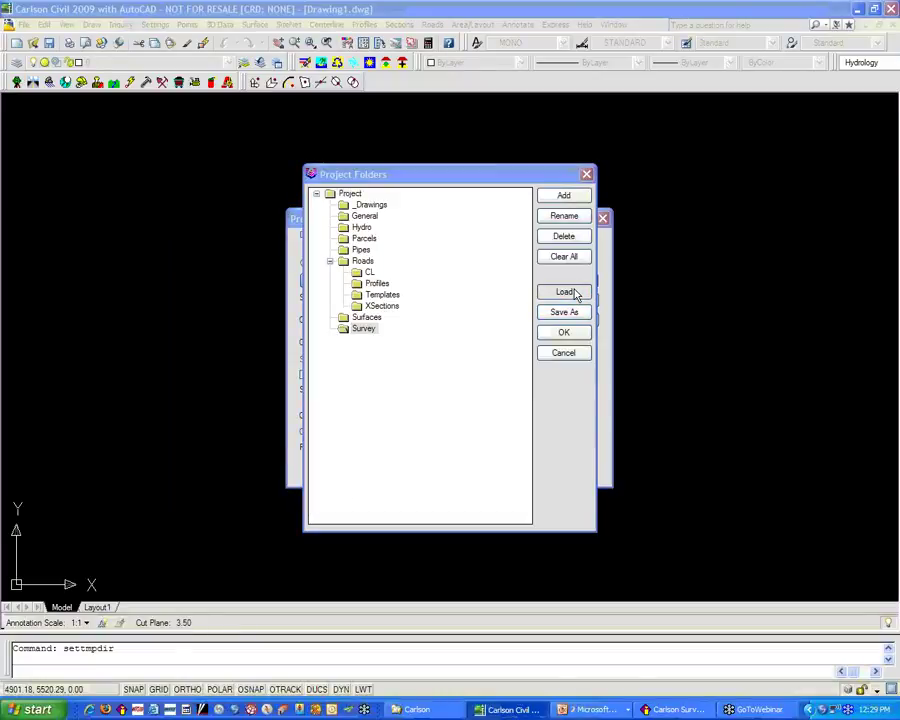
click(287, 500)
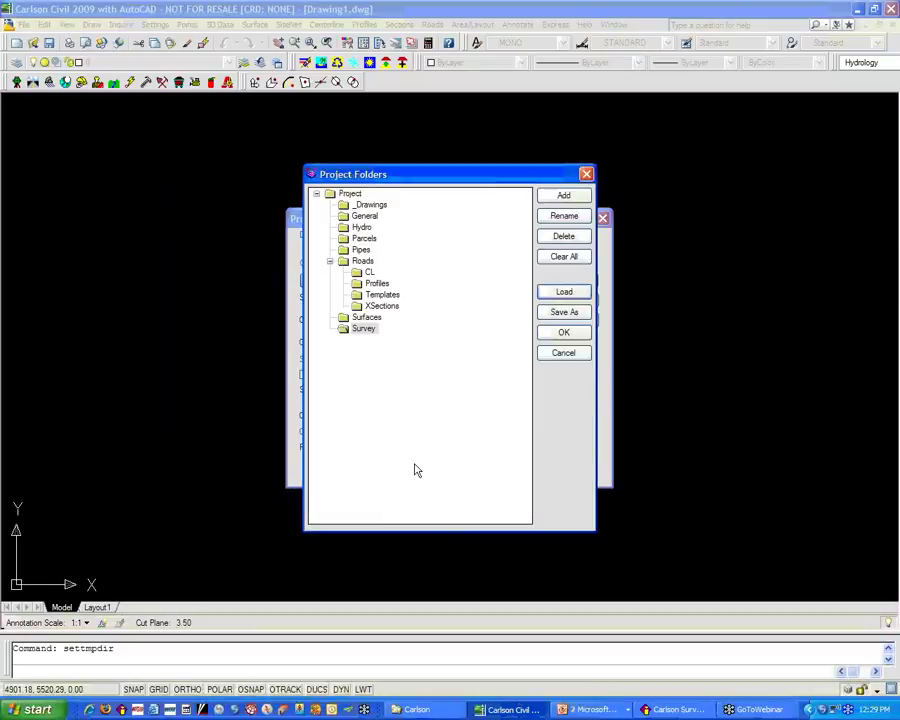
click(575, 356)
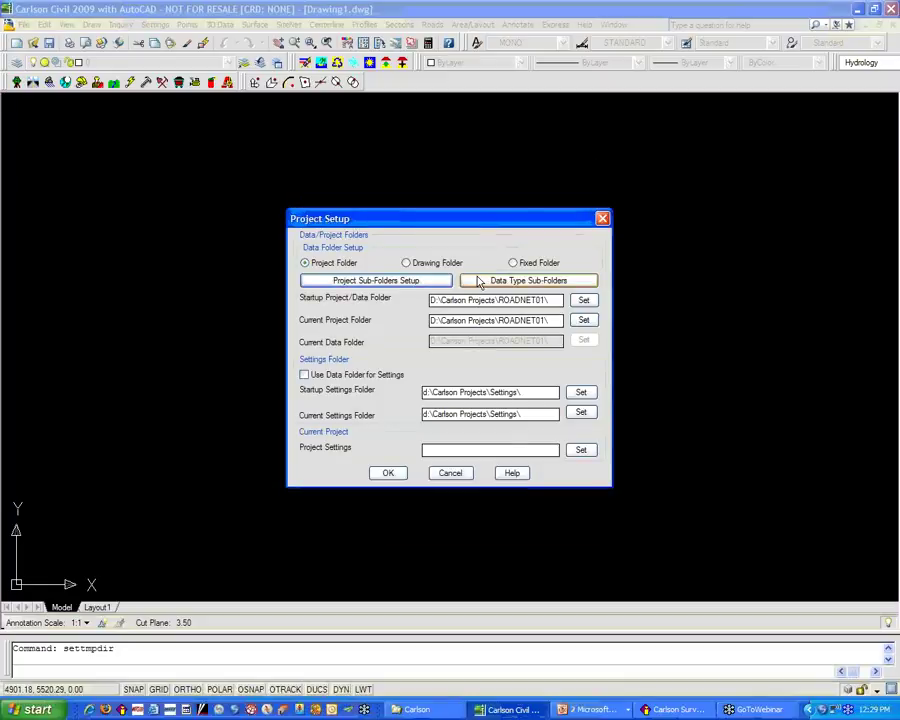
Step: Review which sub-folder each data type is assigned to, and leave Project Setup without changes
click(478, 281)
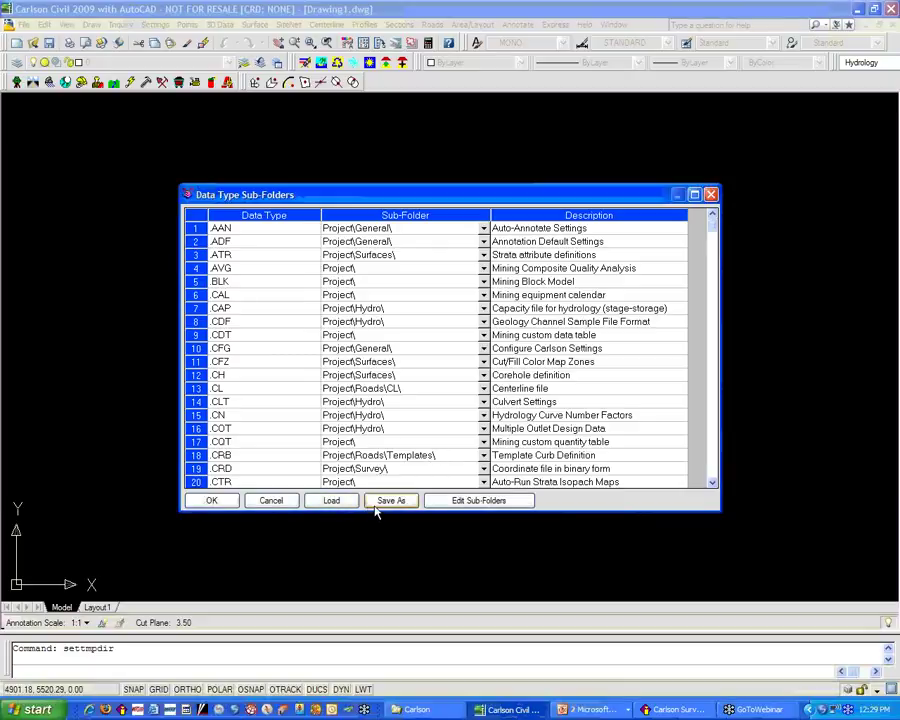
click(271, 501)
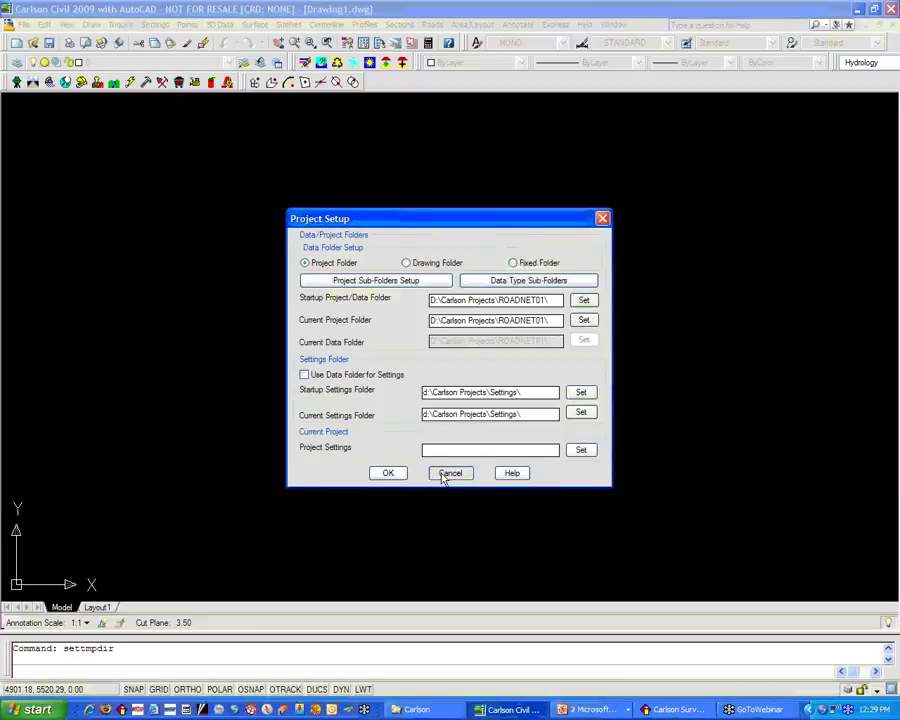
click(446, 475)
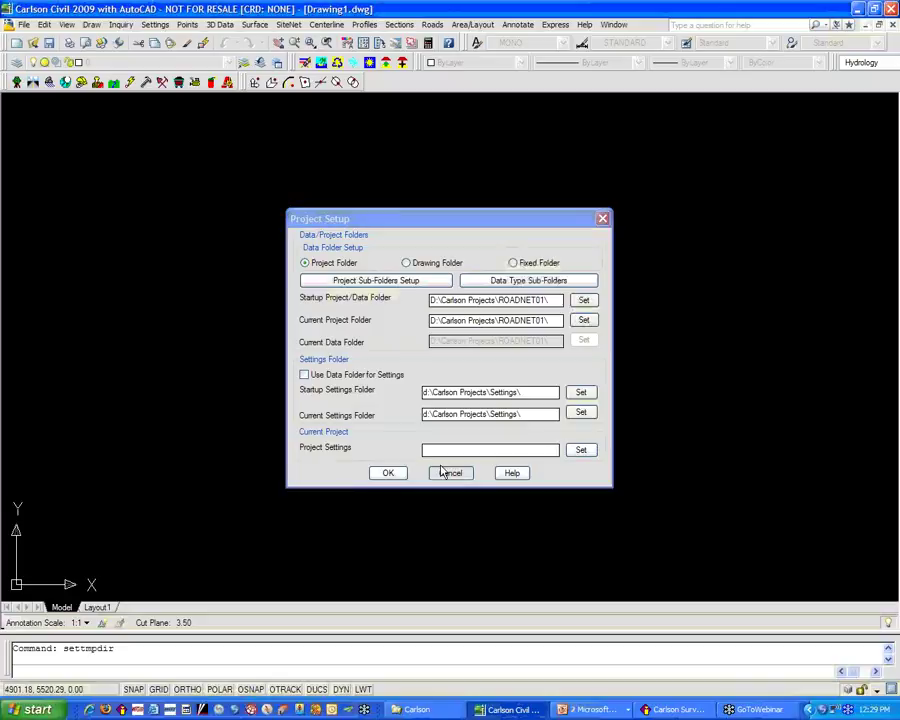
Step: View the selection settings of Triangulate & Contour and its load and save options, and cancel the command
click(256, 25)
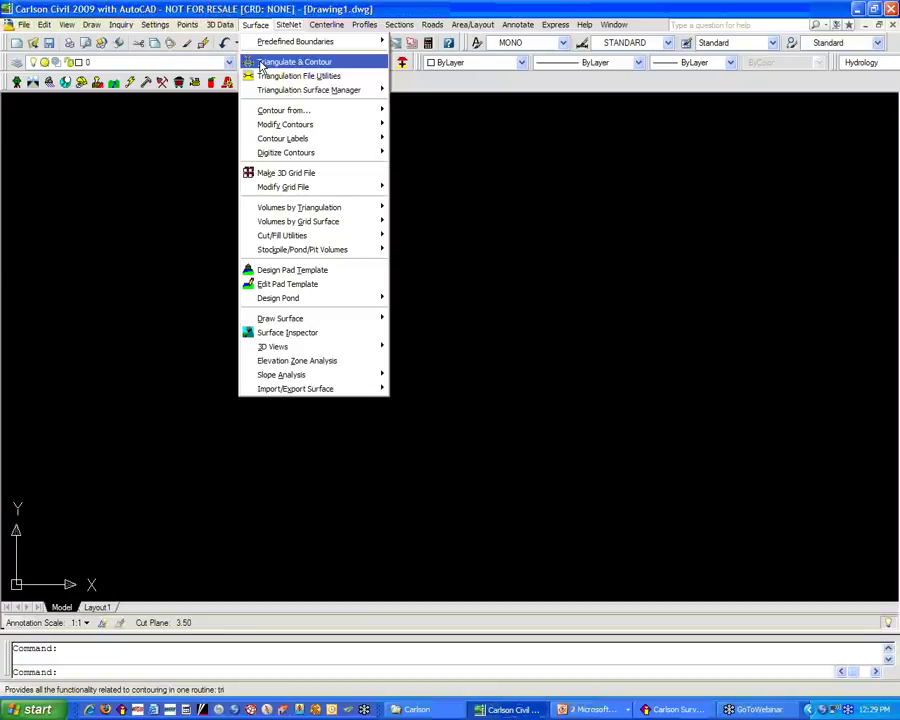
click(261, 63)
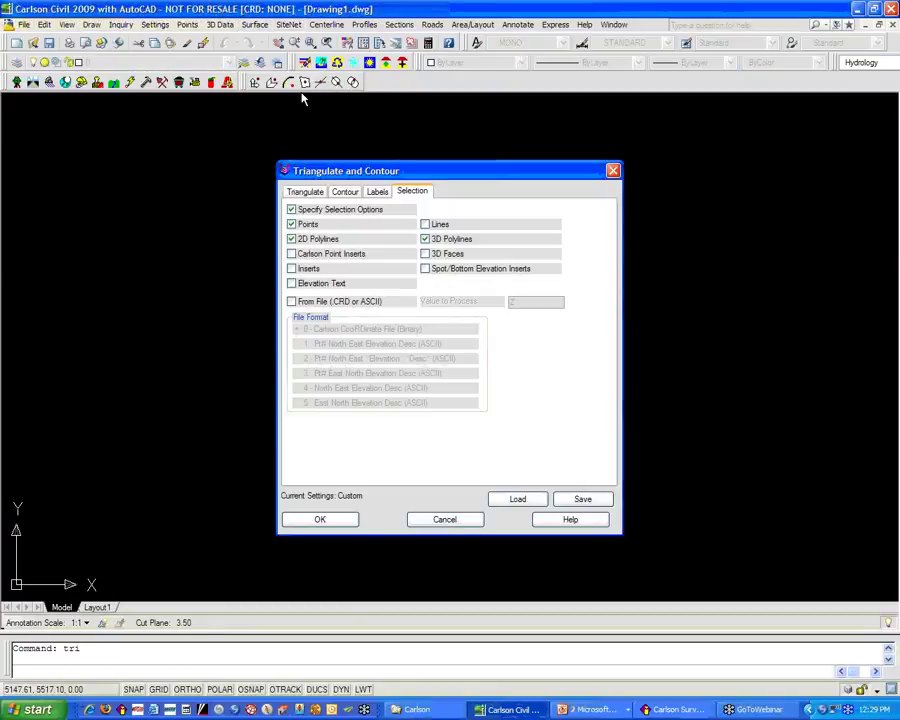
click(445, 520)
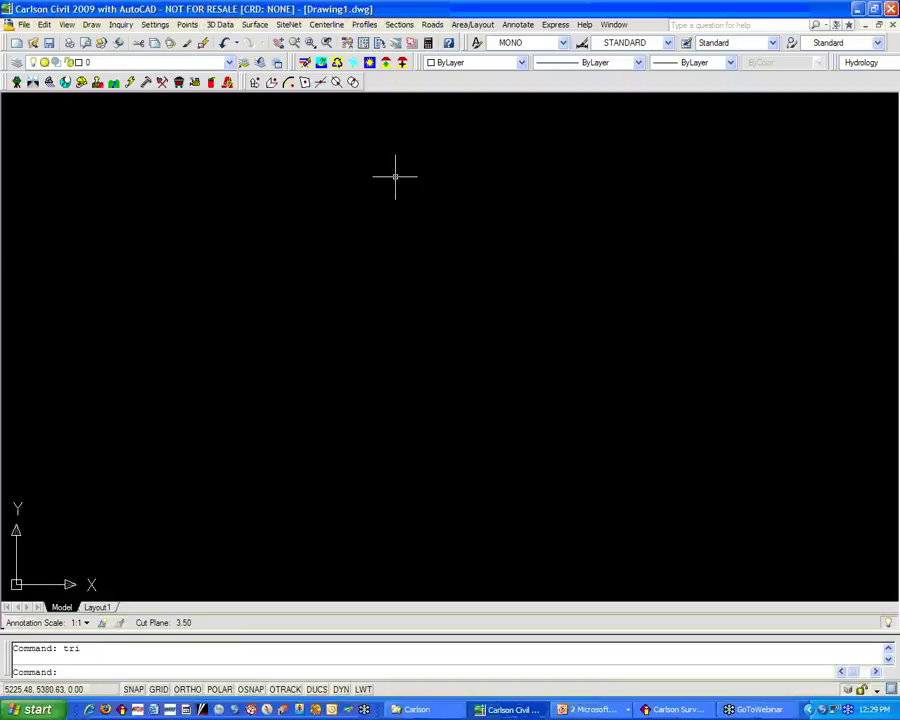
Step: View the Area Defaults label settings with their load and save options, and cancel without changes
click(462, 26)
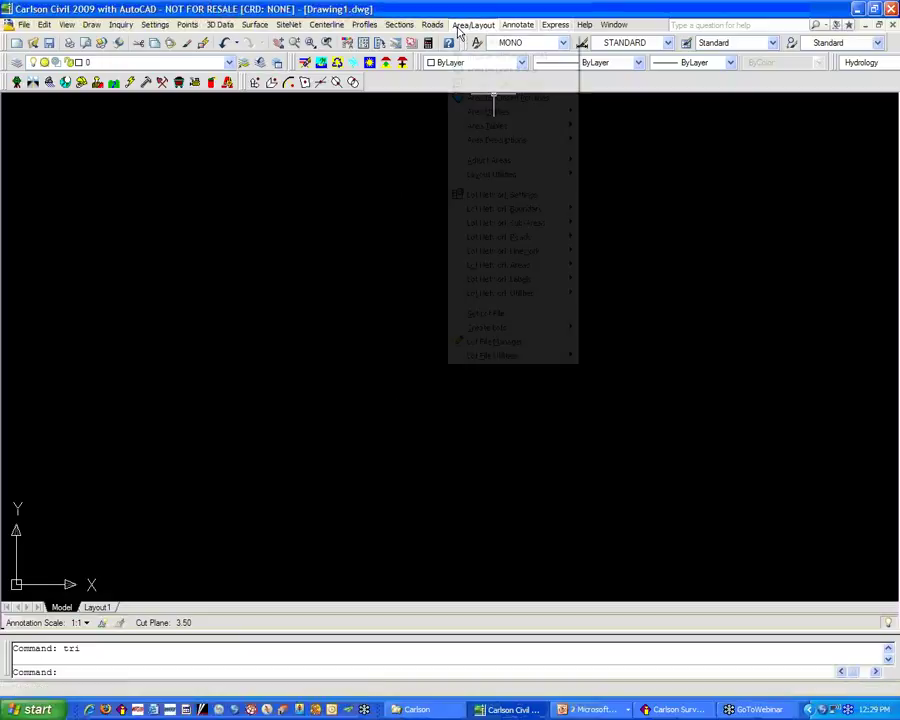
click(457, 44)
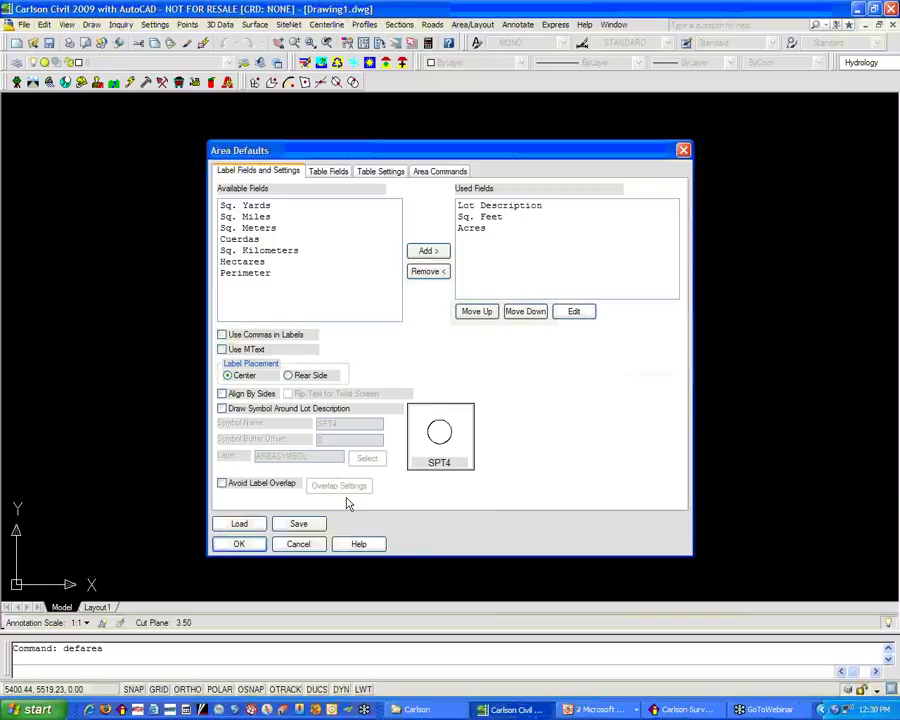
click(300, 544)
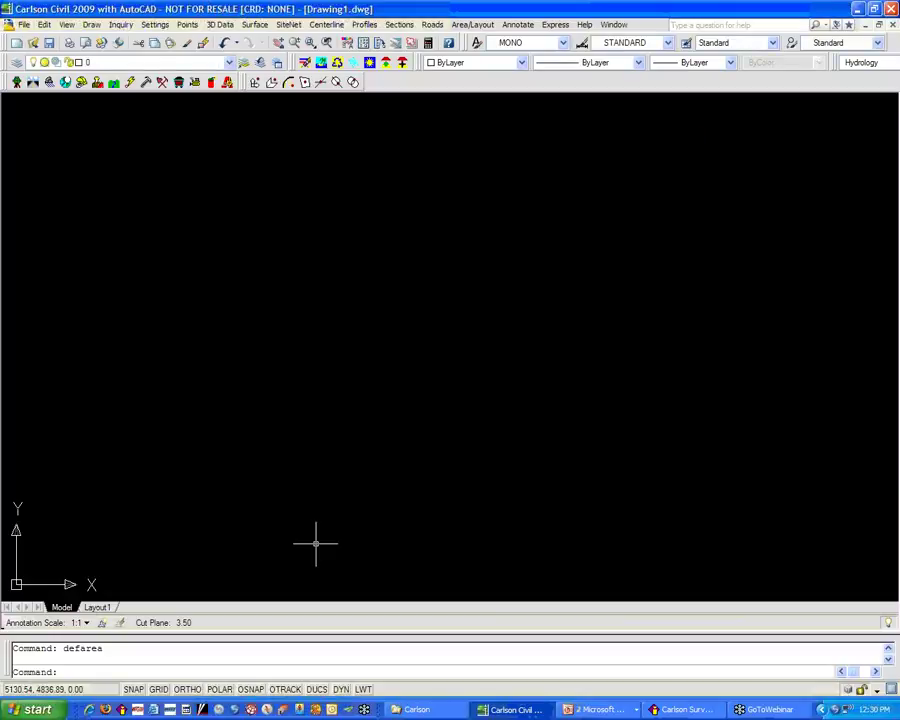
Step: Review the General Settings and Drawing Setup in Carlson Configure, cancelling each without changes
click(150, 25)
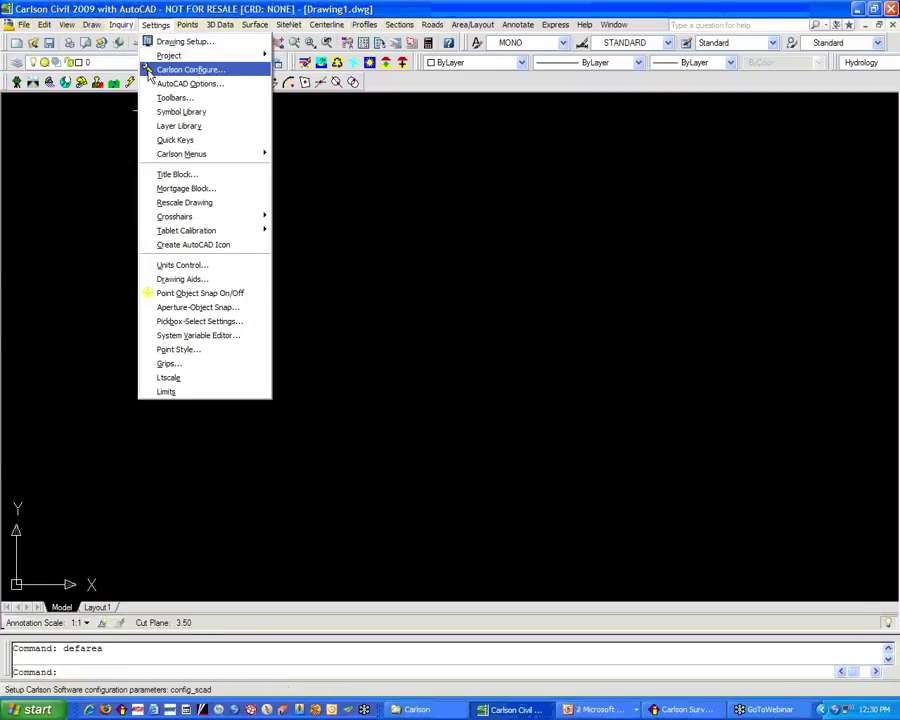
click(149, 72)
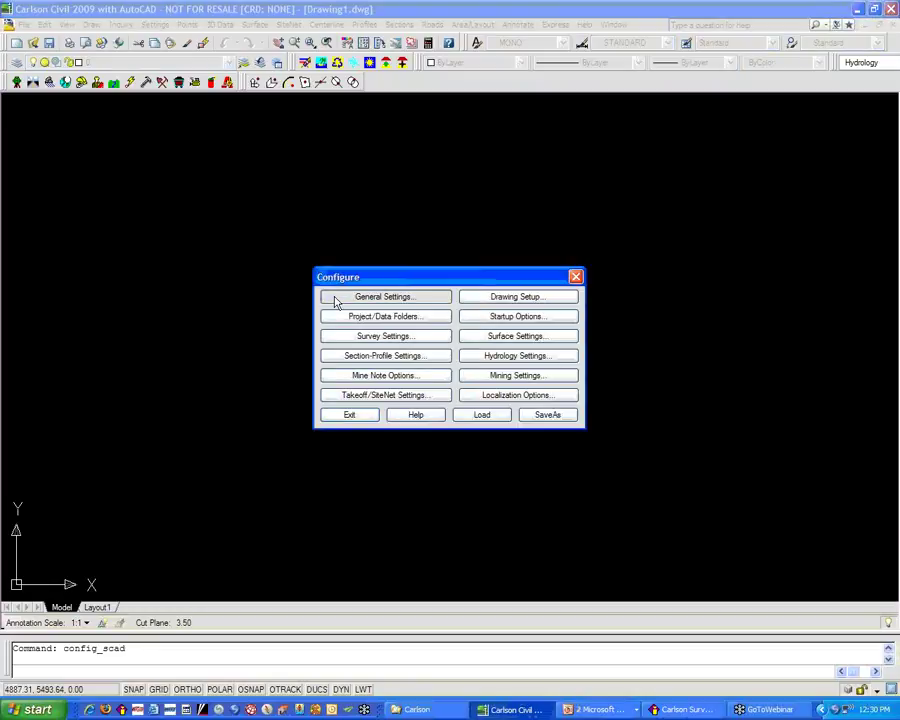
click(384, 297)
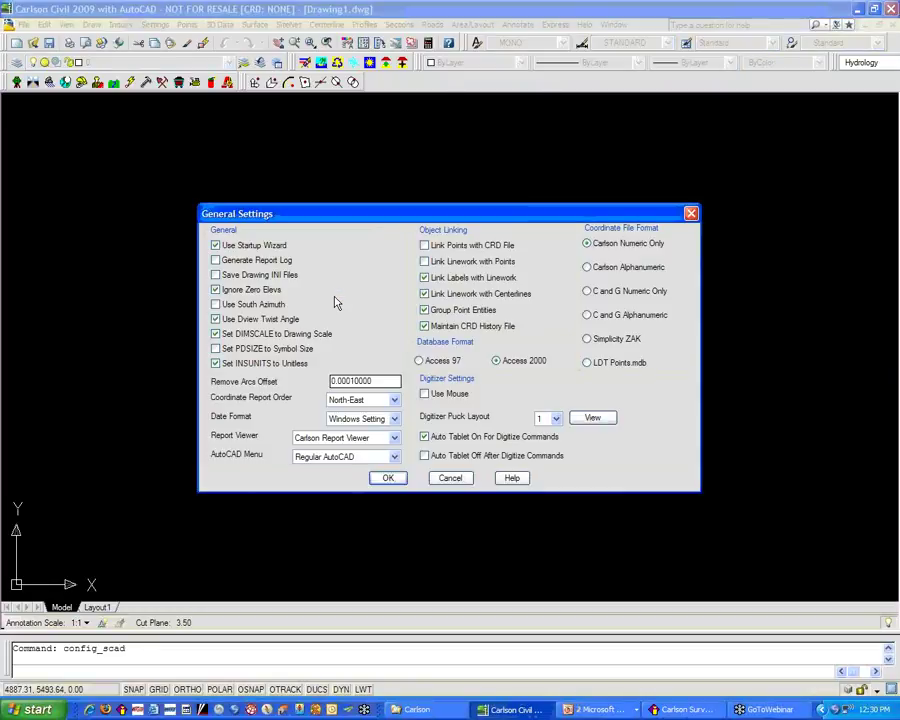
click(450, 478)
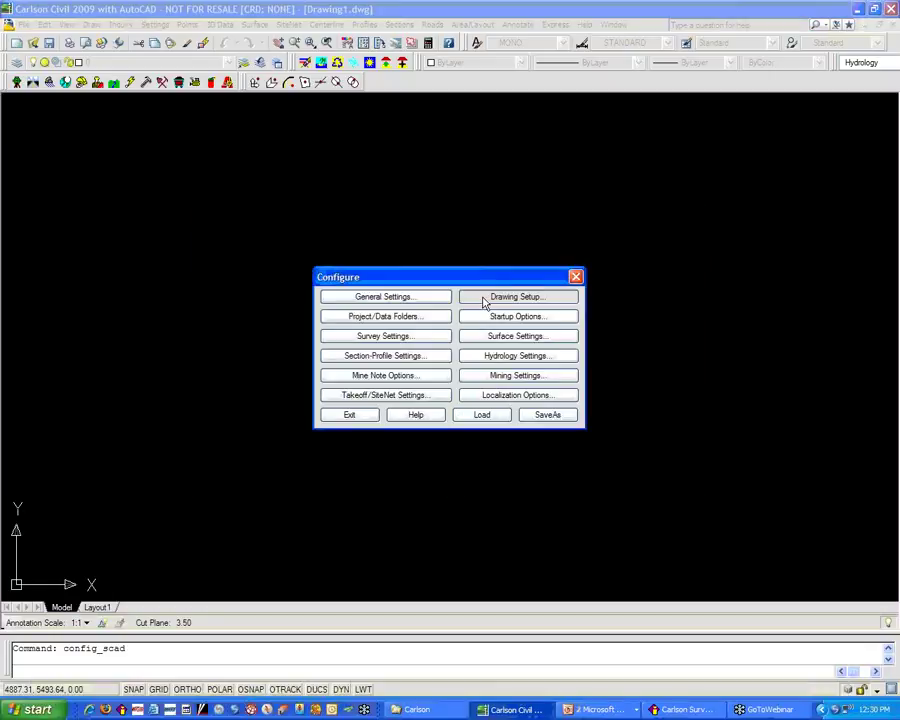
click(484, 298)
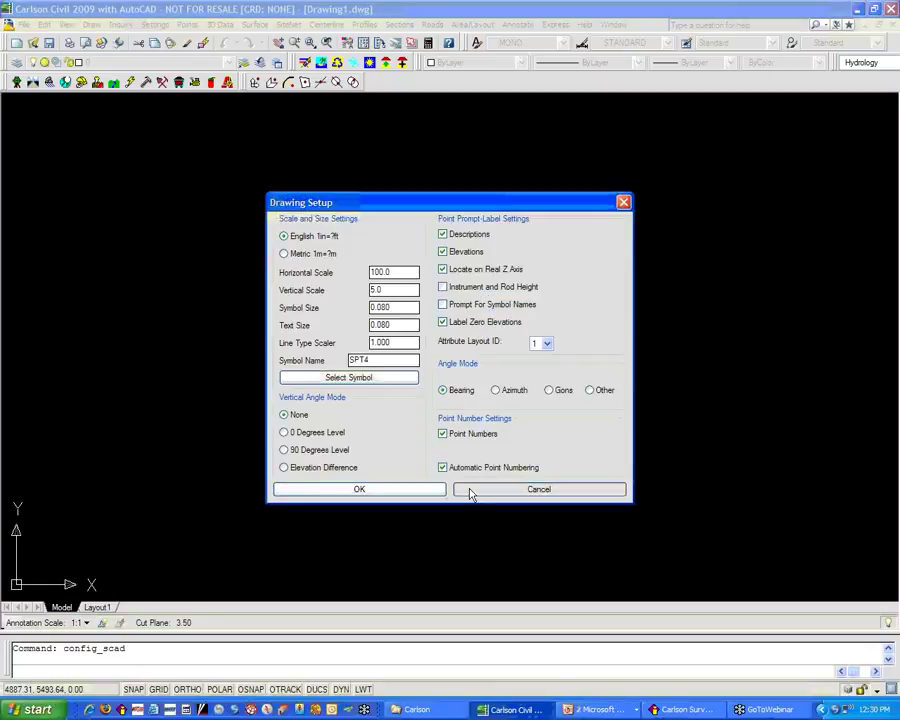
click(471, 490)
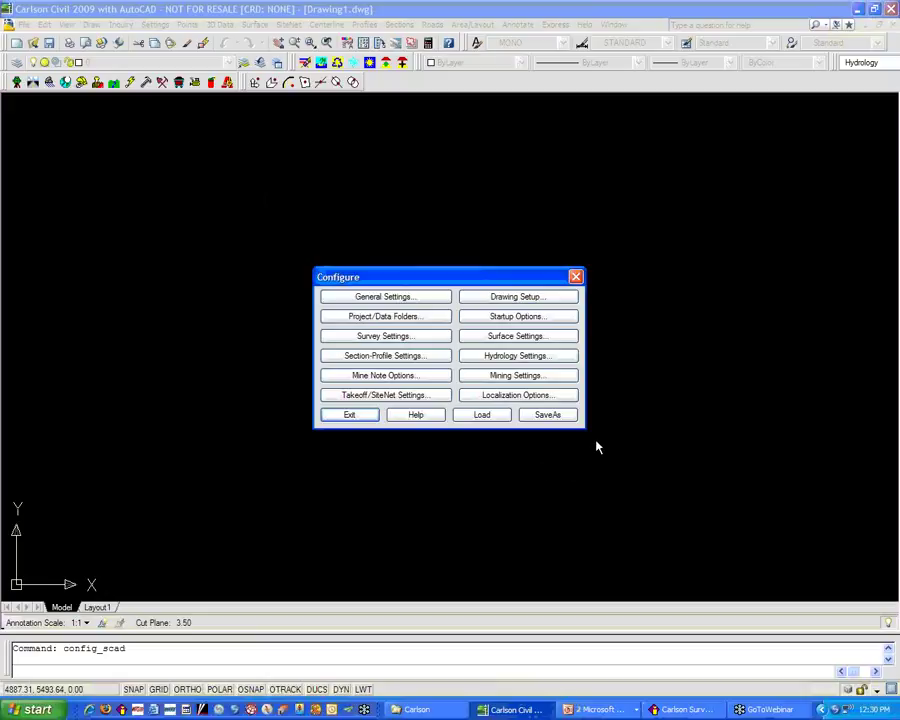
Step: Point out Configure's load and save options, view where a configuration settings (cfg) file is saved, and exit without saving
key(ctrl+alt+d)
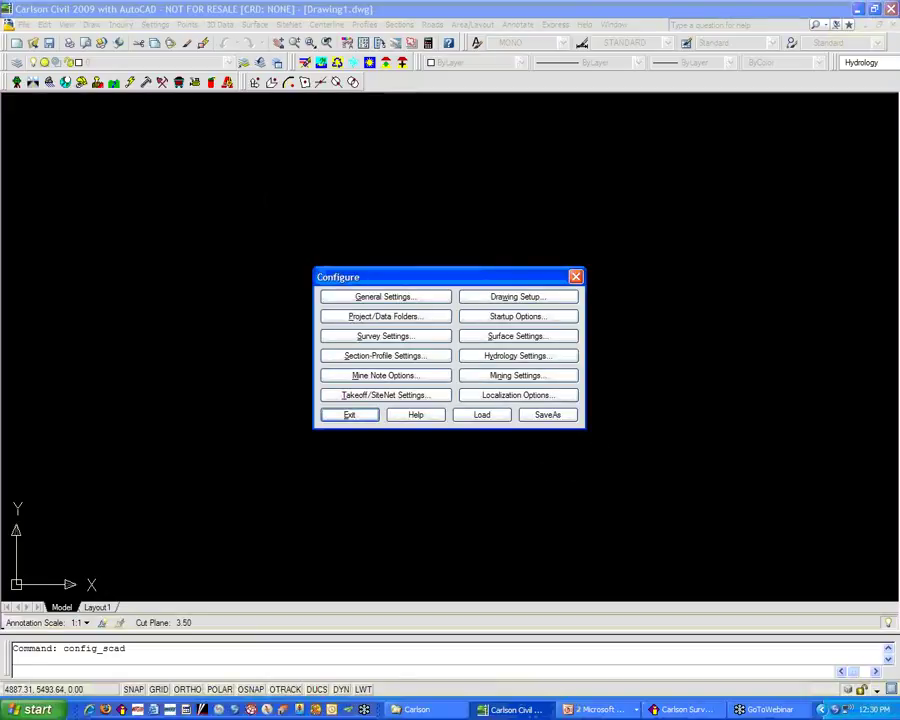
mouse_move(462, 440)
mouse_down()
mouse_move(511, 440)
mouse_move(590, 410)
mouse_up()
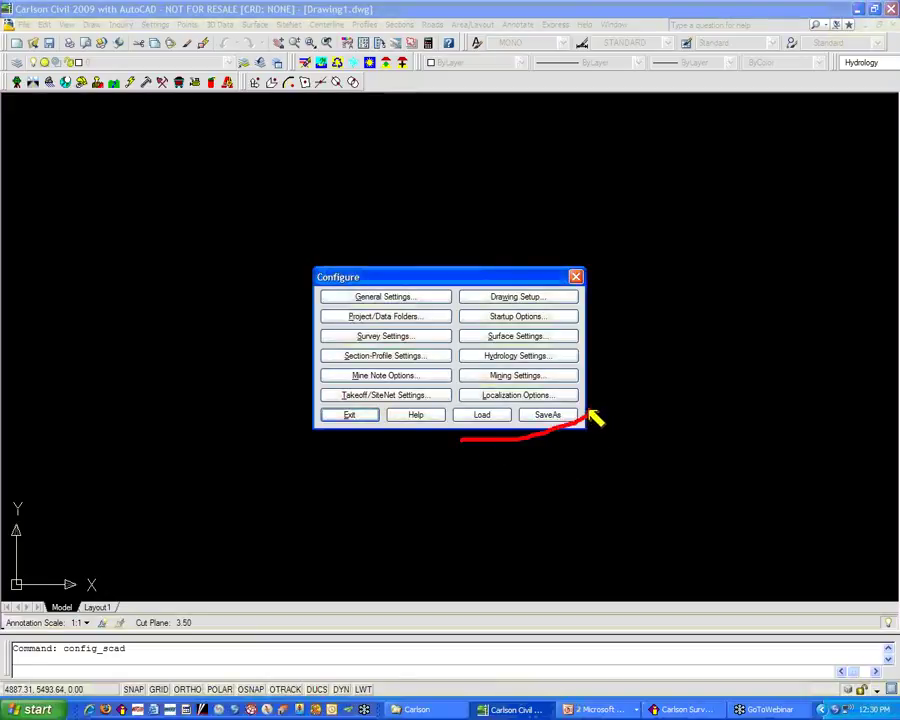
key(Escape)
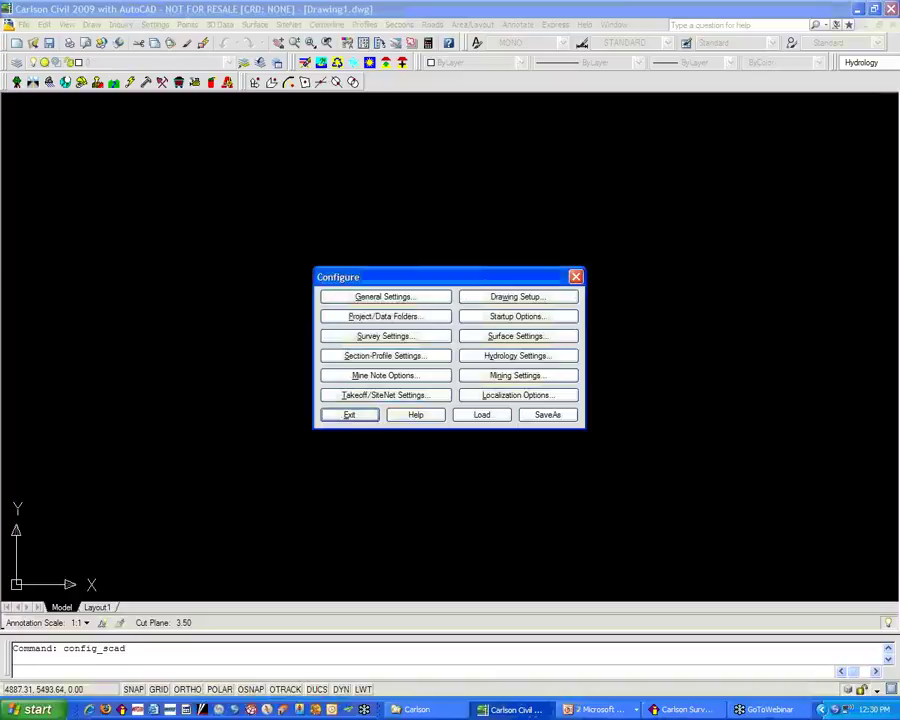
click(574, 418)
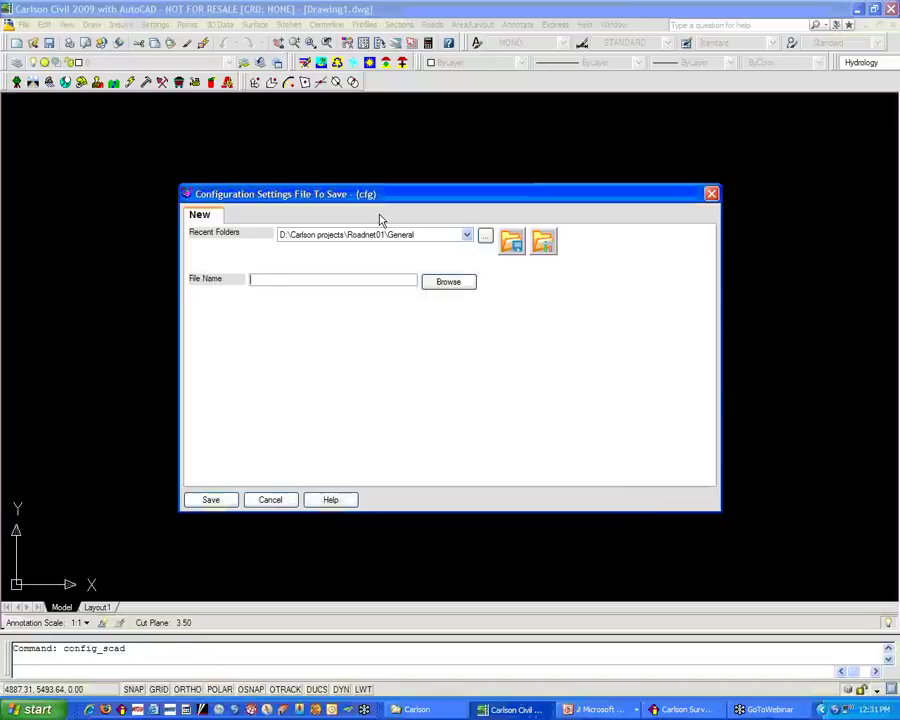
click(295, 500)
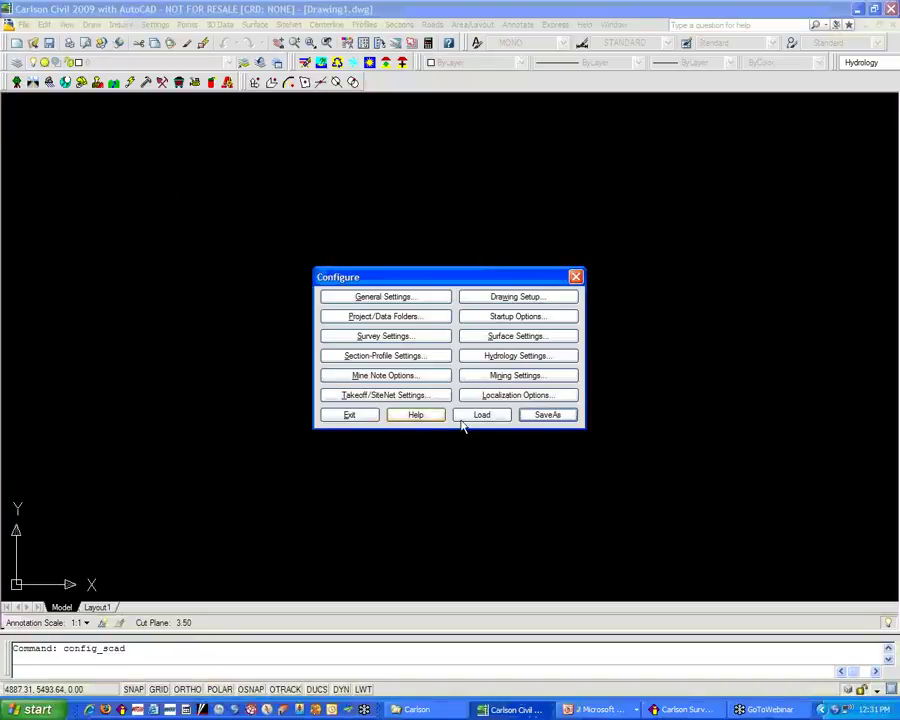
click(370, 418)
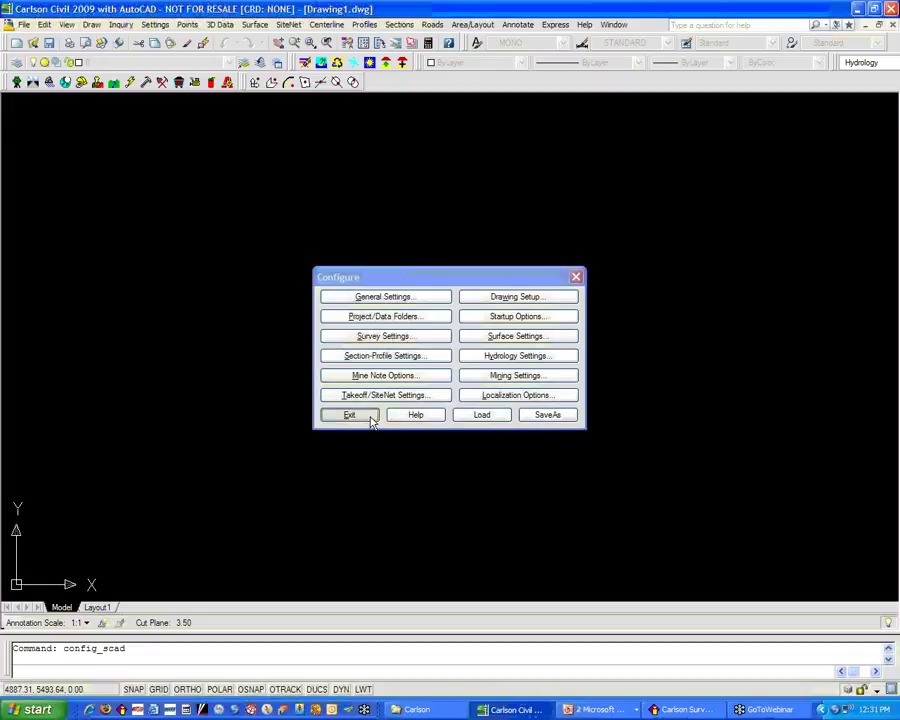
Step: Examine the Draw Profile settings and the option to save them as a pfs file, and cancel the command without saving
click(369, 25)
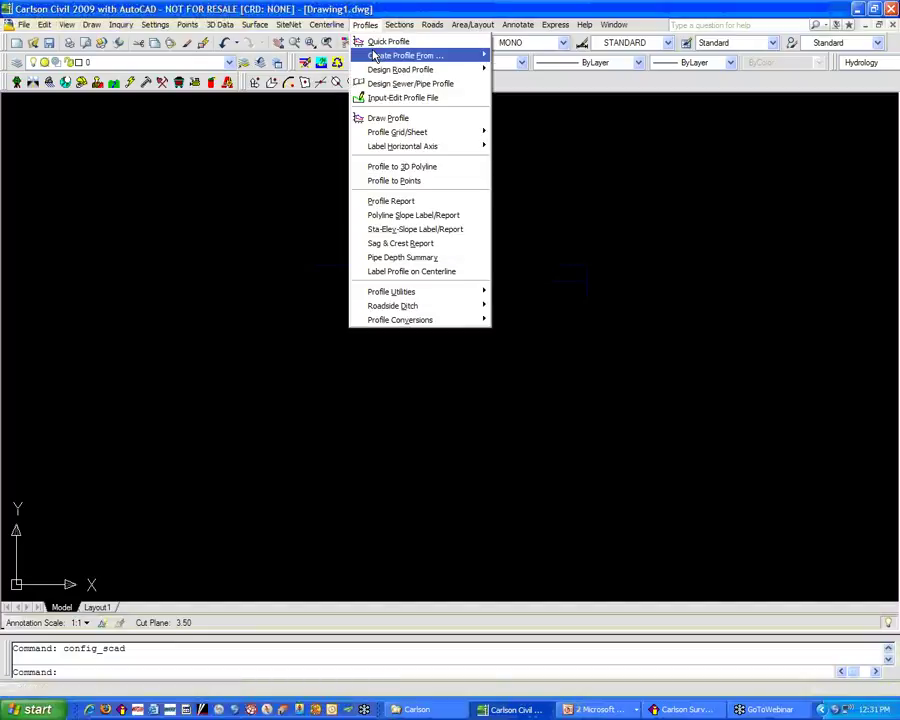
click(380, 120)
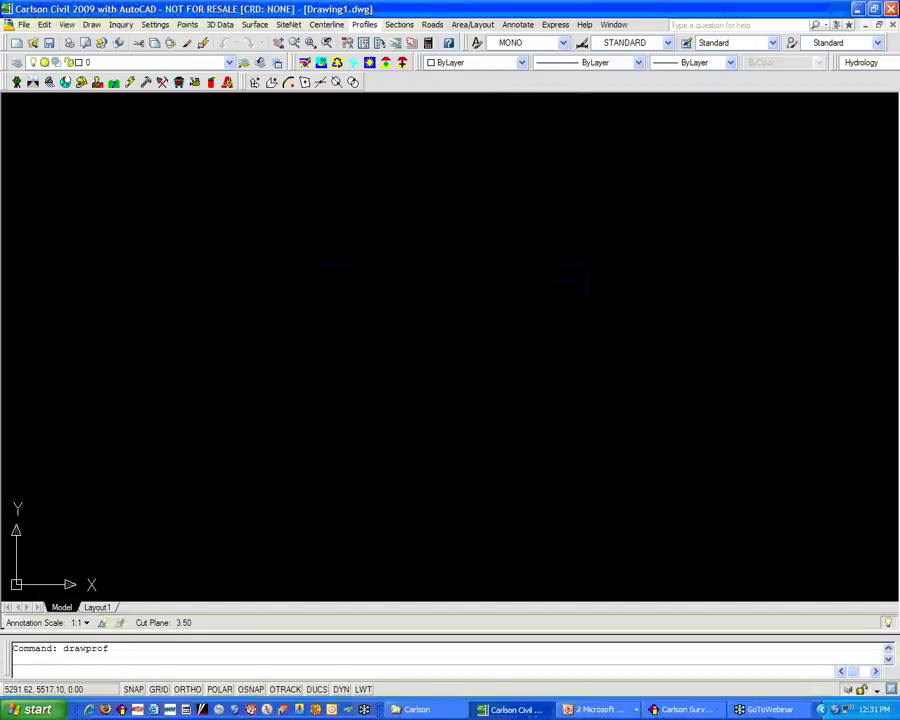
click(345, 464)
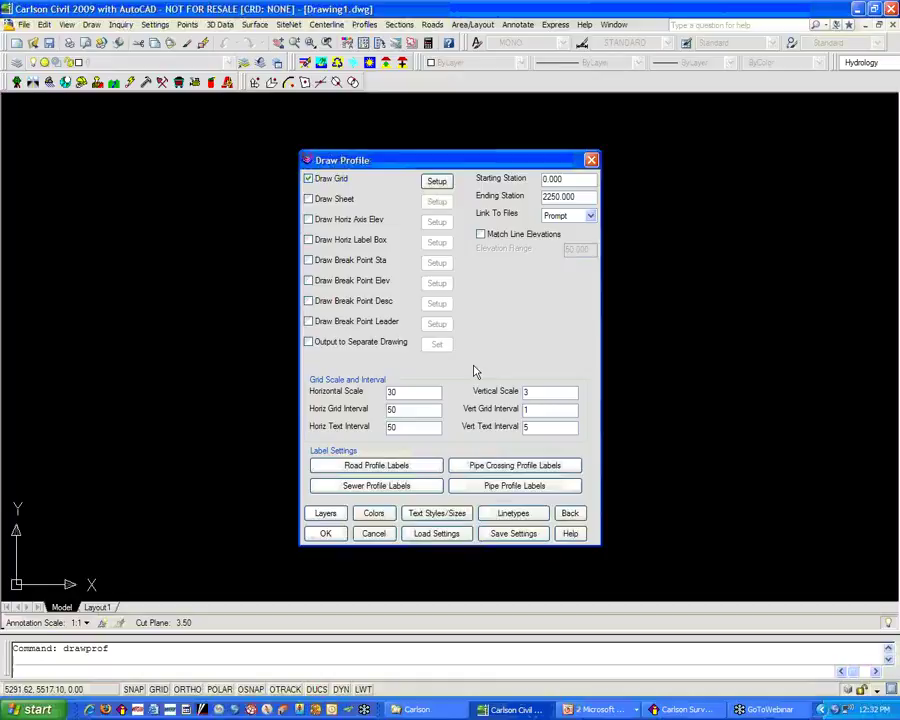
click(484, 537)
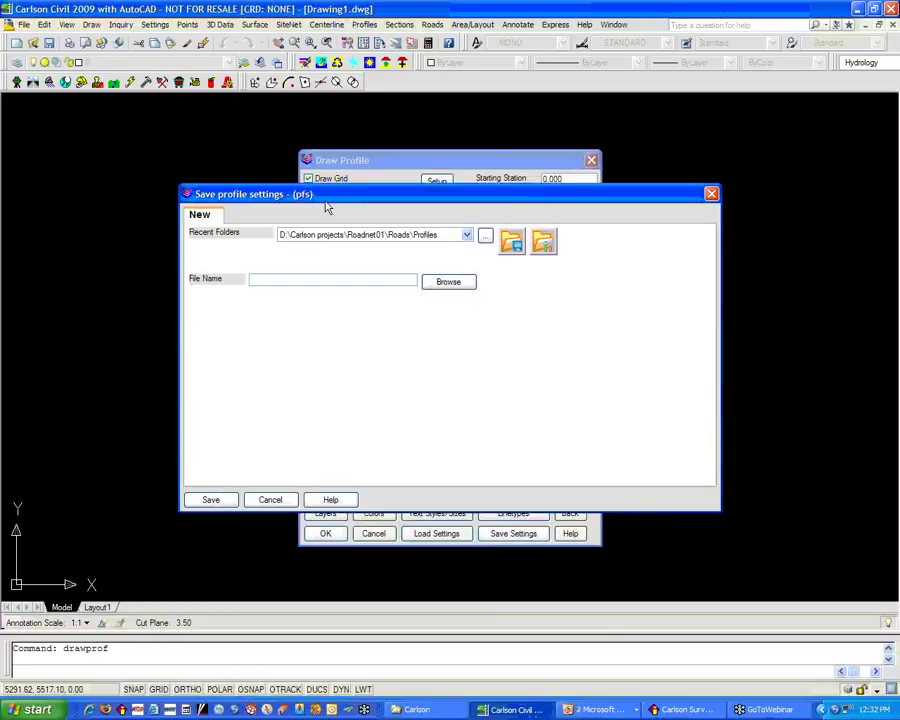
click(268, 502)
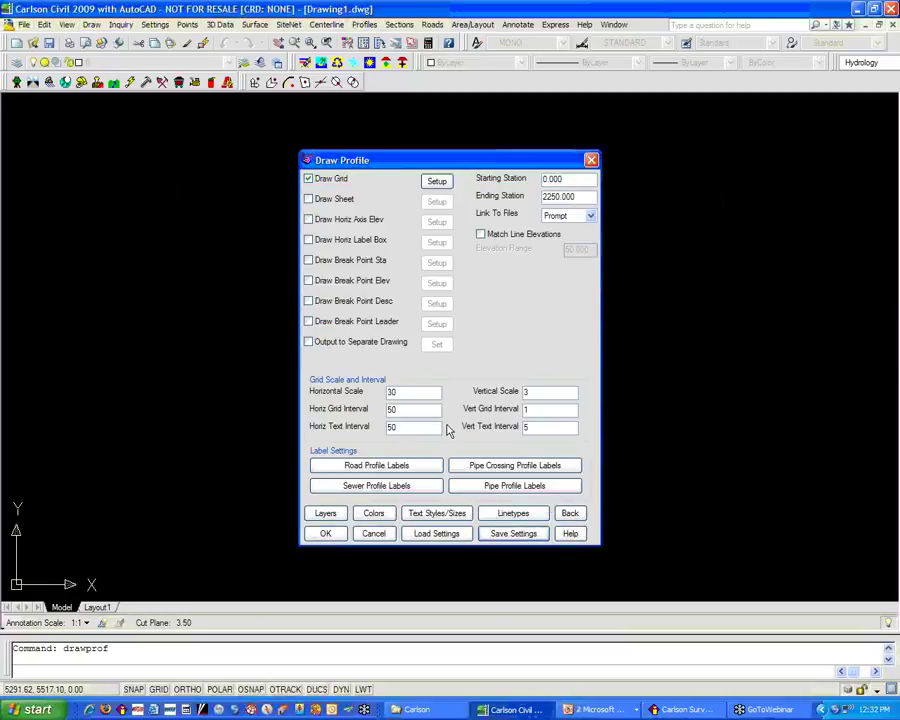
click(512, 533)
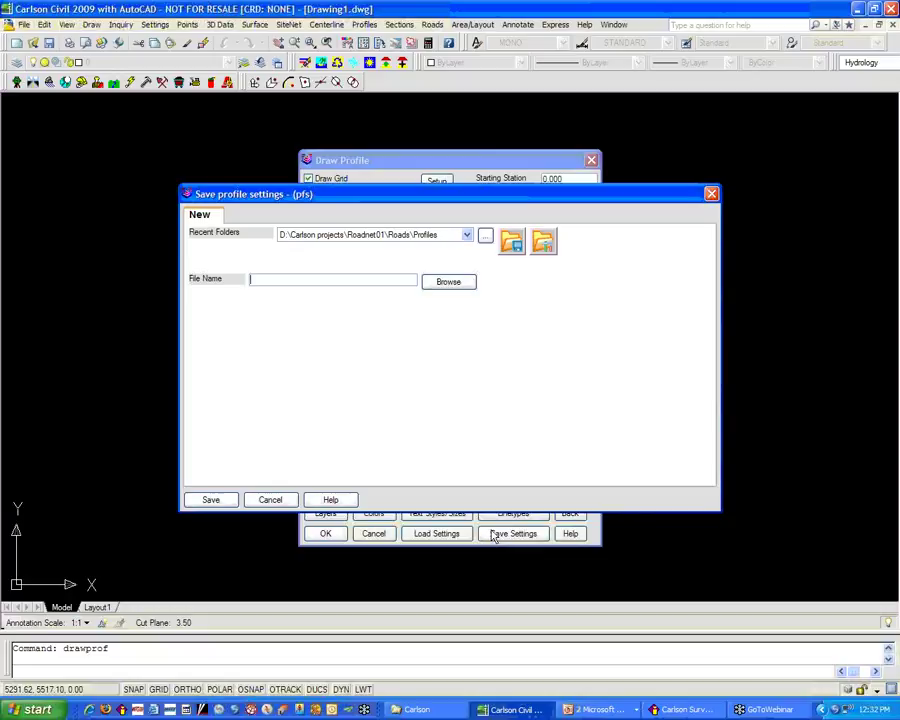
click(292, 501)
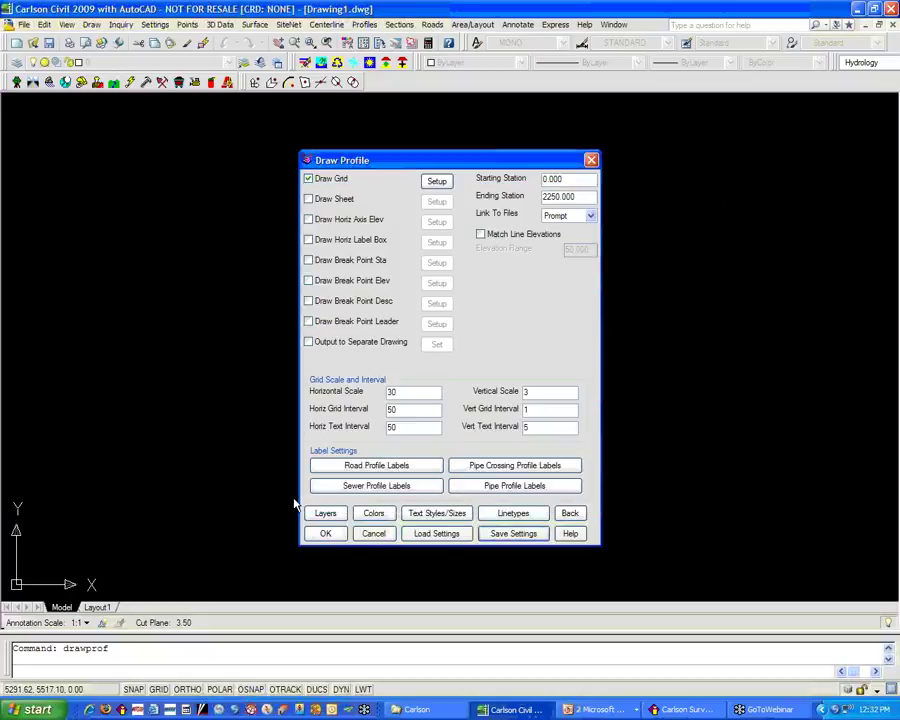
click(371, 536)
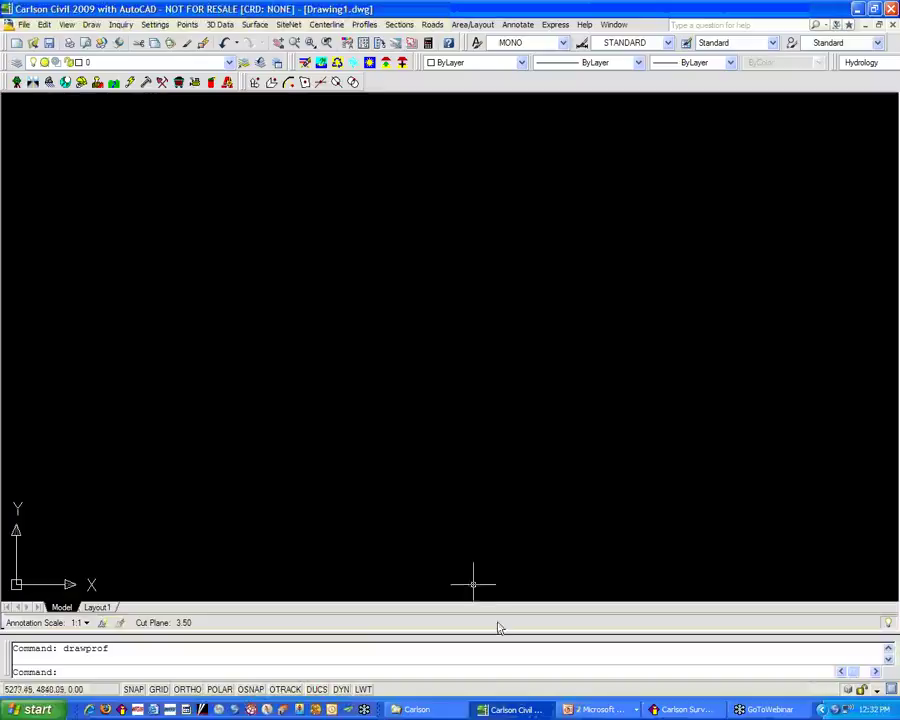
Step: Switch to the PowerPoint slide show and advance from Carlson Standard Files to the Text Style Standards slide
click(567, 710)
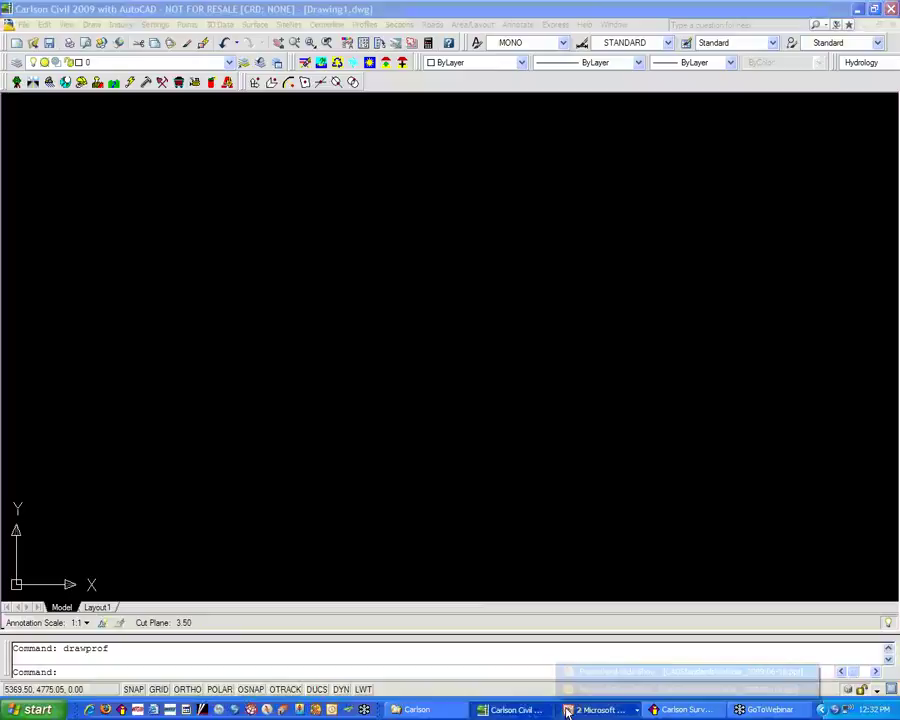
click(598, 672)
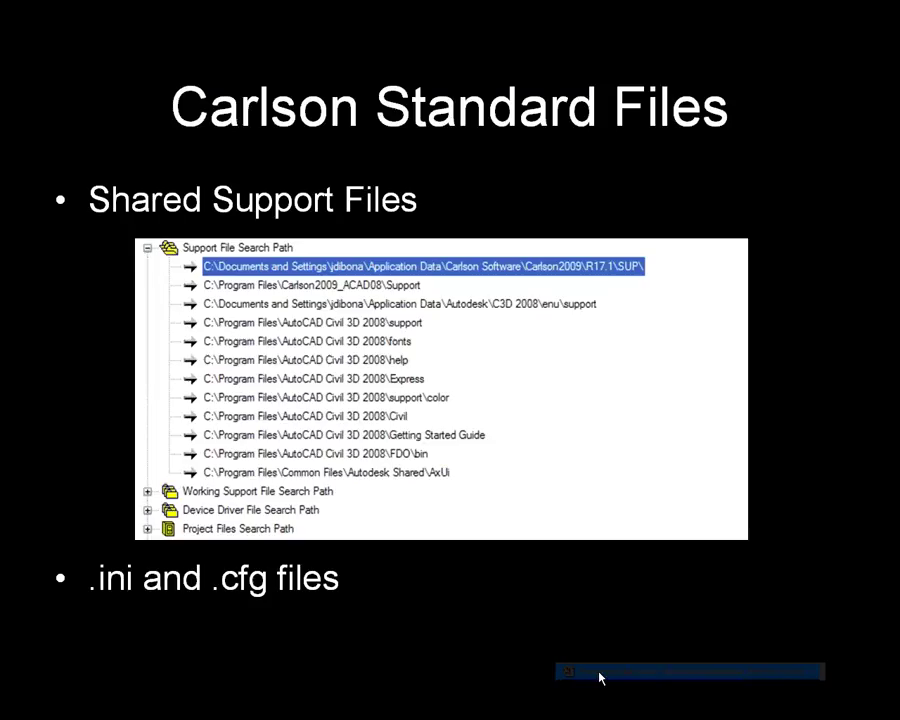
click(524, 587)
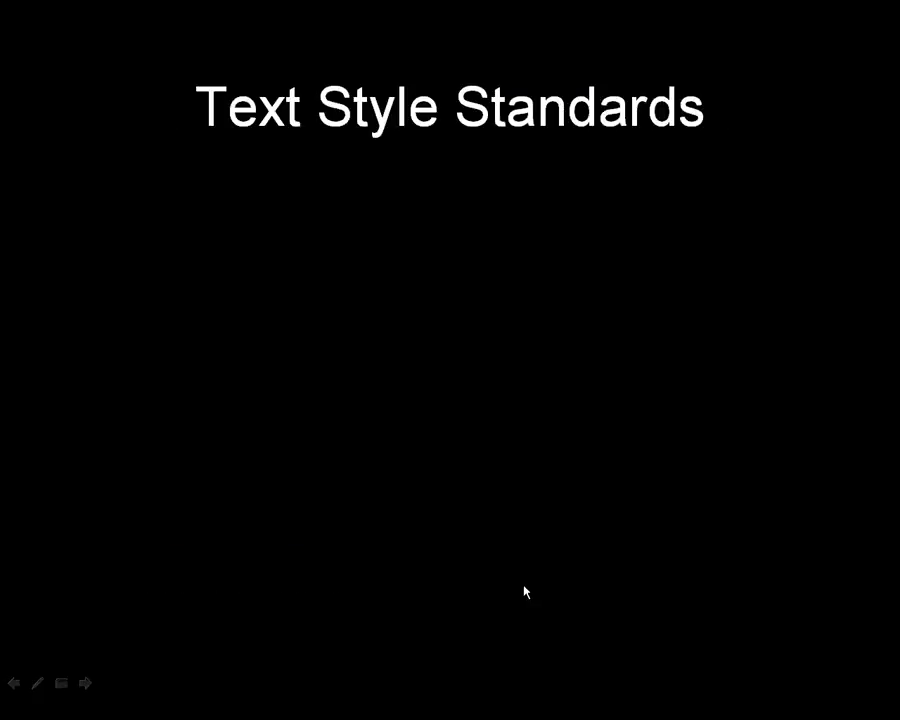
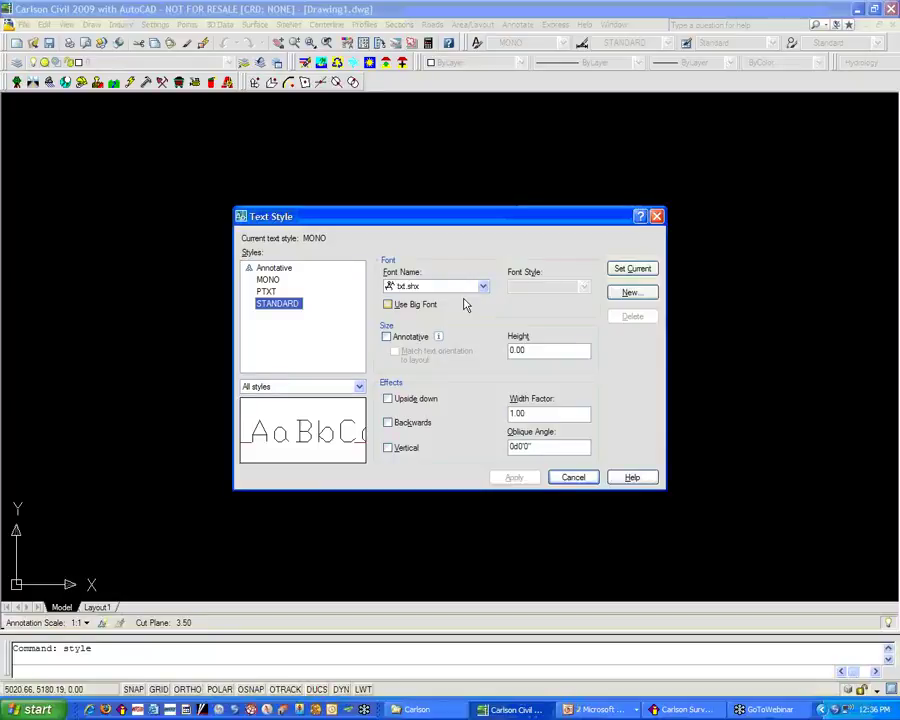
Step: Create a new text style named L100
click(620, 293)
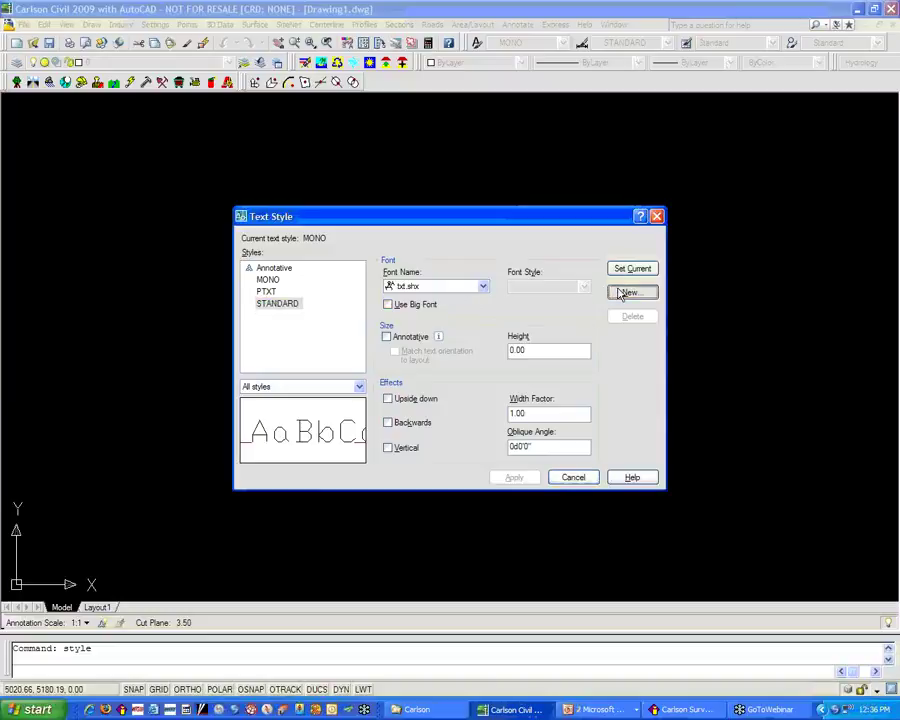
text(L1)
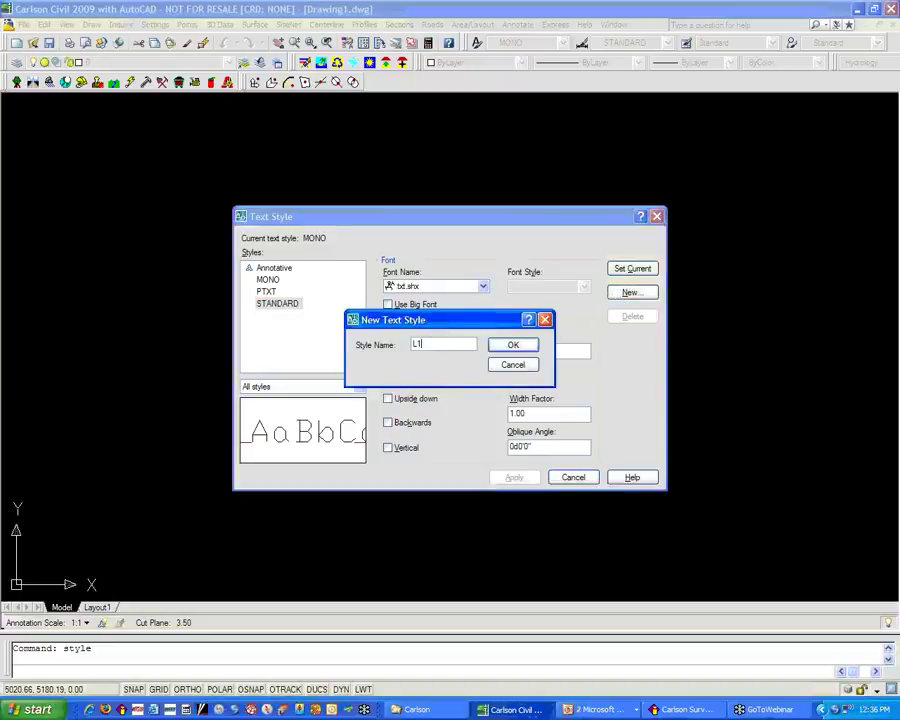
text(00)
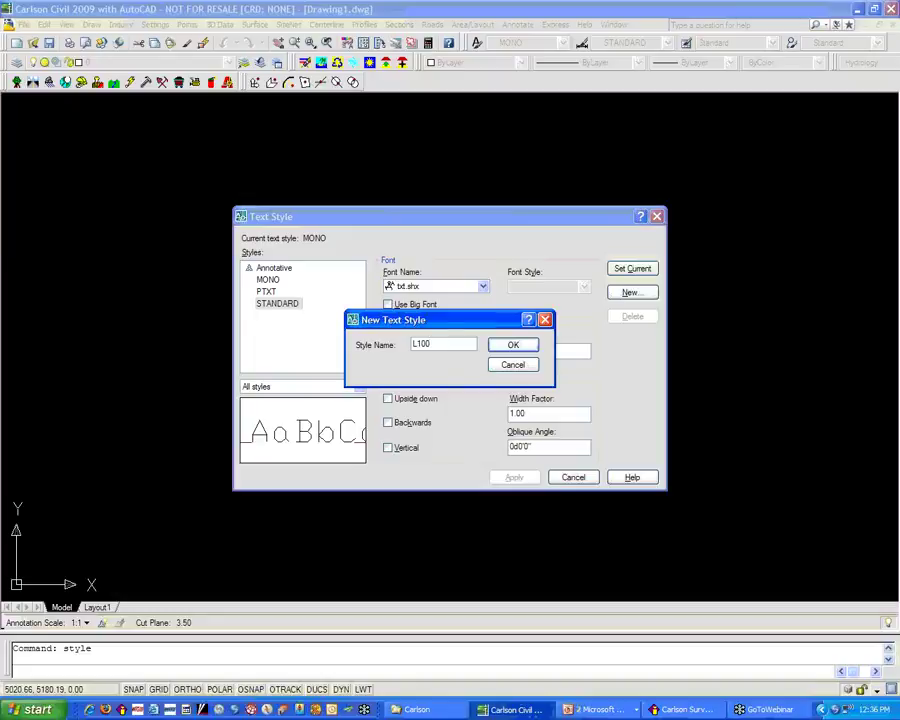
click(519, 350)
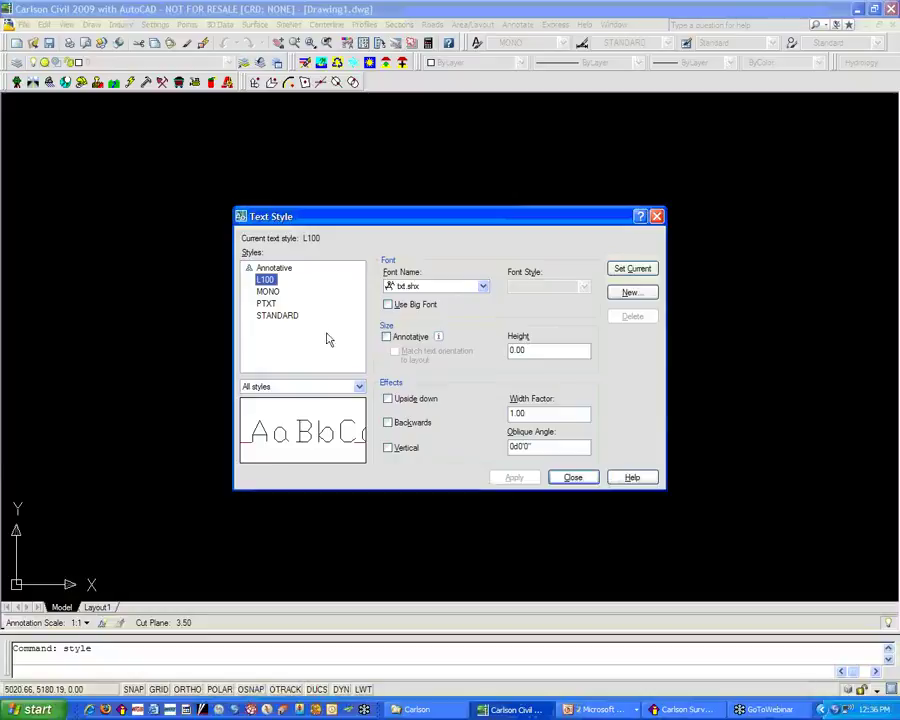
Step: Set the L100 text style's height to 10 and its font to romans.shx, and apply the changes
drag(537, 350, 503, 350)
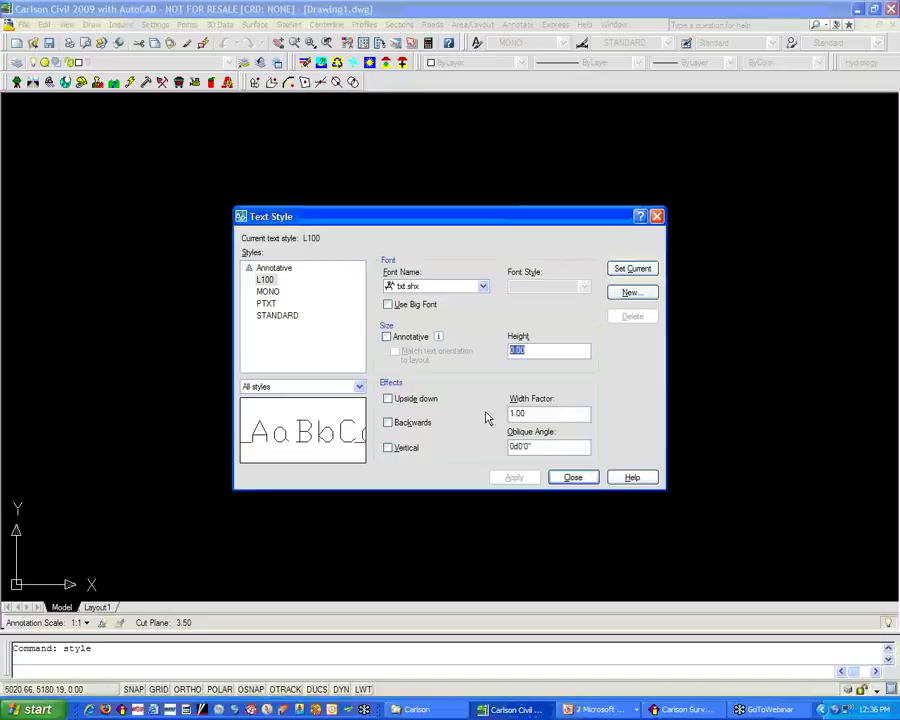
text(10)
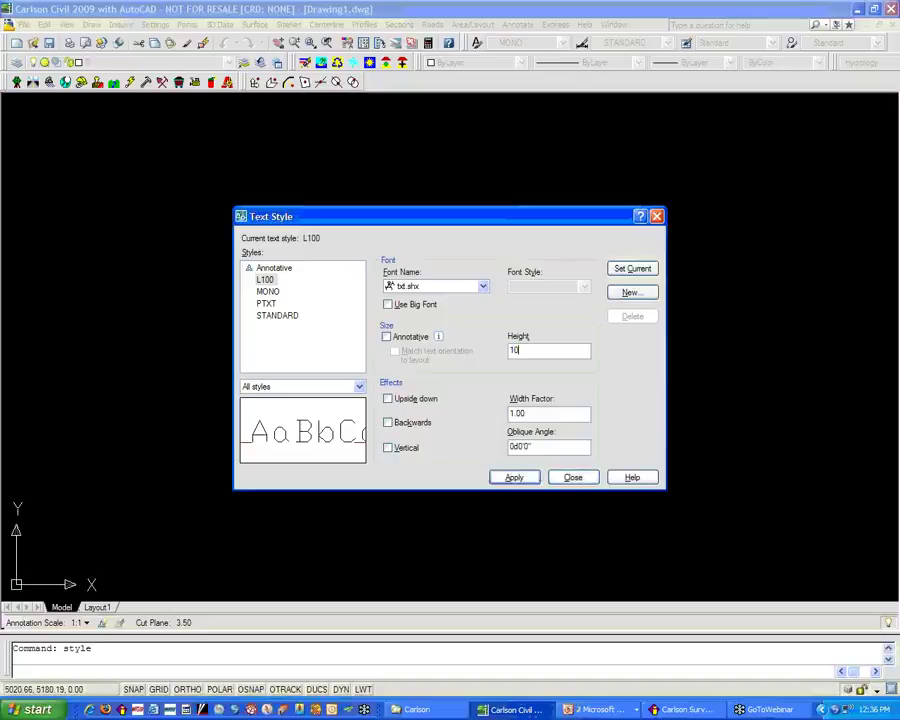
click(483, 286)
scroll(515, 315, up, 4)
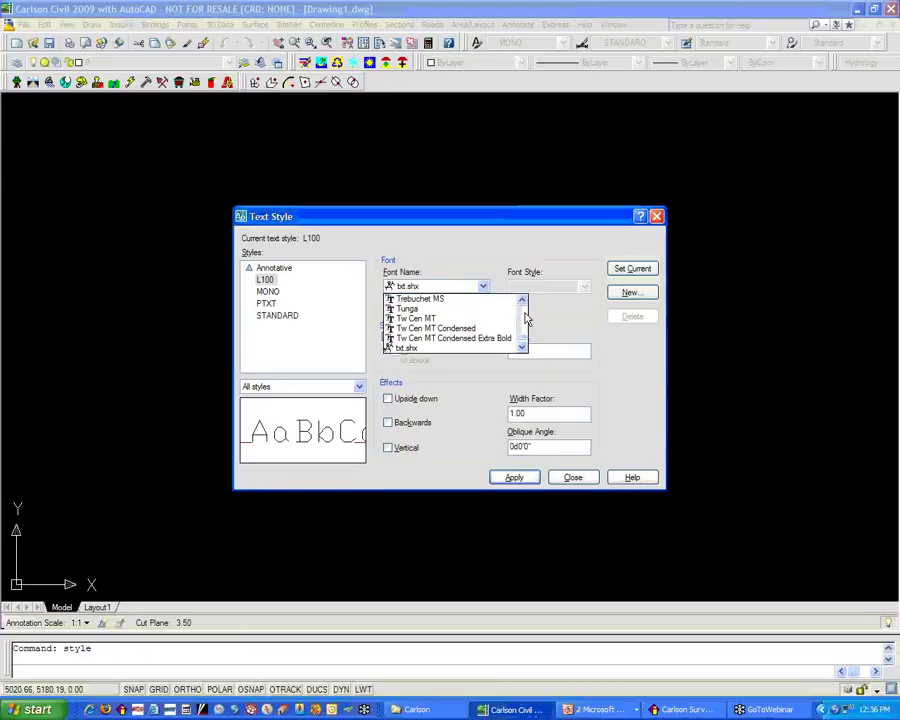
scroll(527, 318, up, 8)
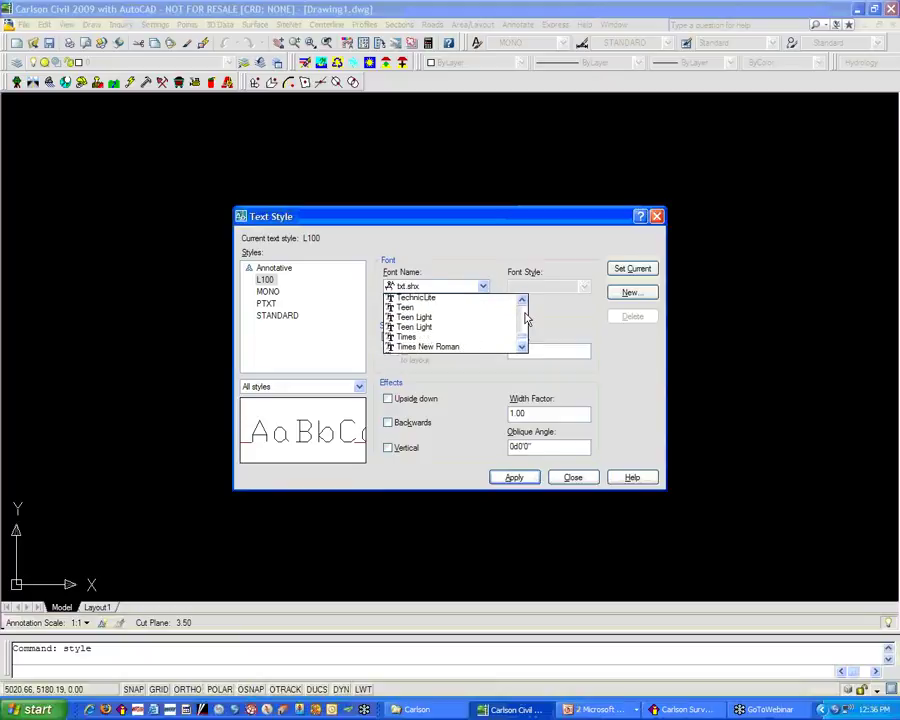
scroll(527, 318, up, 6)
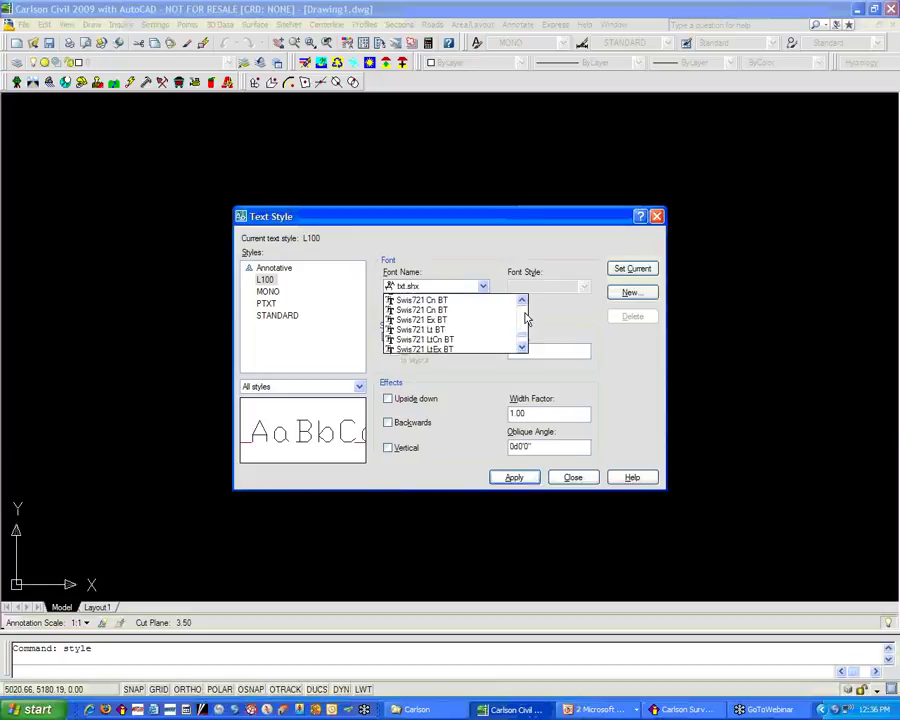
scroll(527, 318, up, 8)
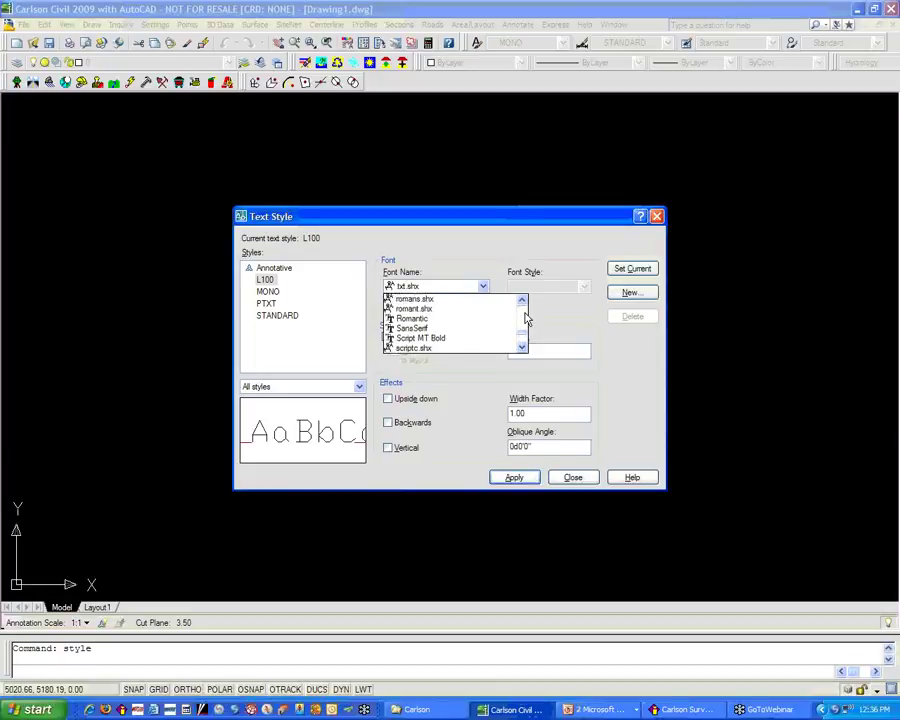
click(458, 349)
click(264, 281)
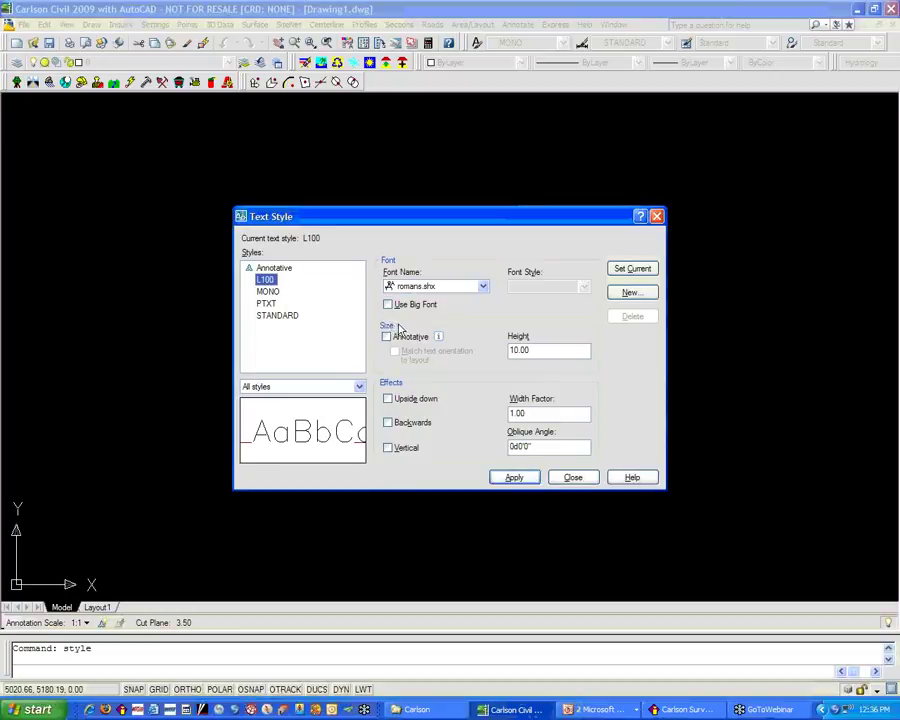
click(538, 350)
click(522, 480)
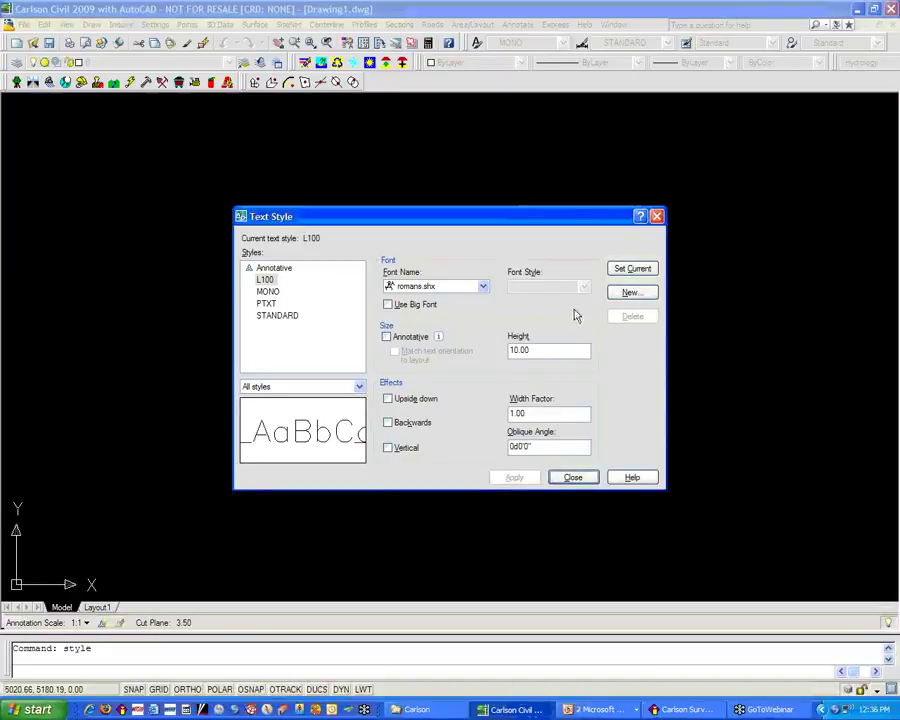
Step: Create a text style named L200 with a height of 20, apply it and close the text style settings
click(630, 292)
text(L200)
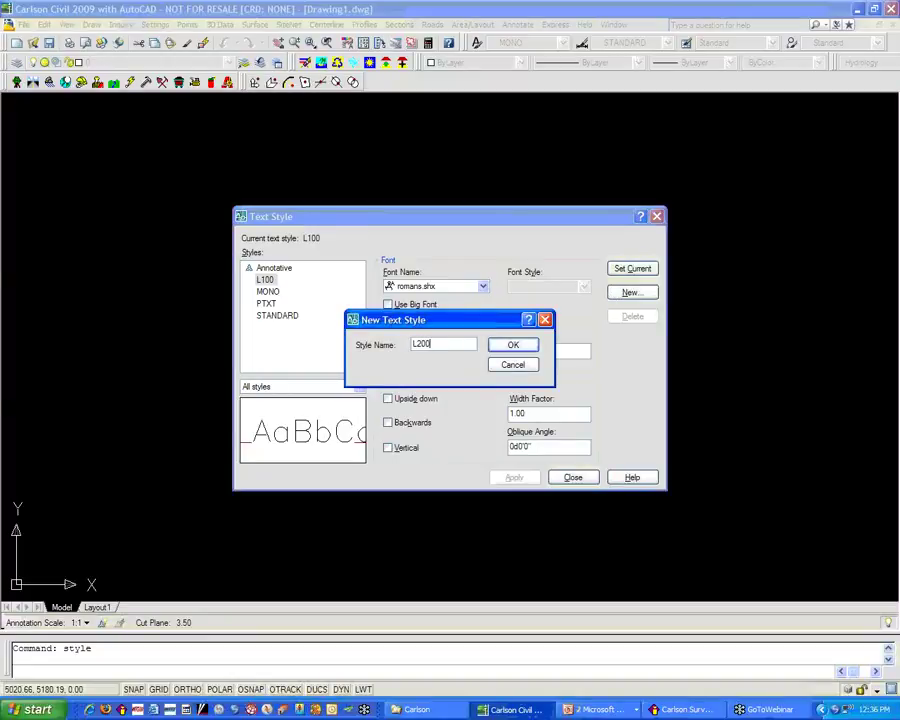
click(515, 345)
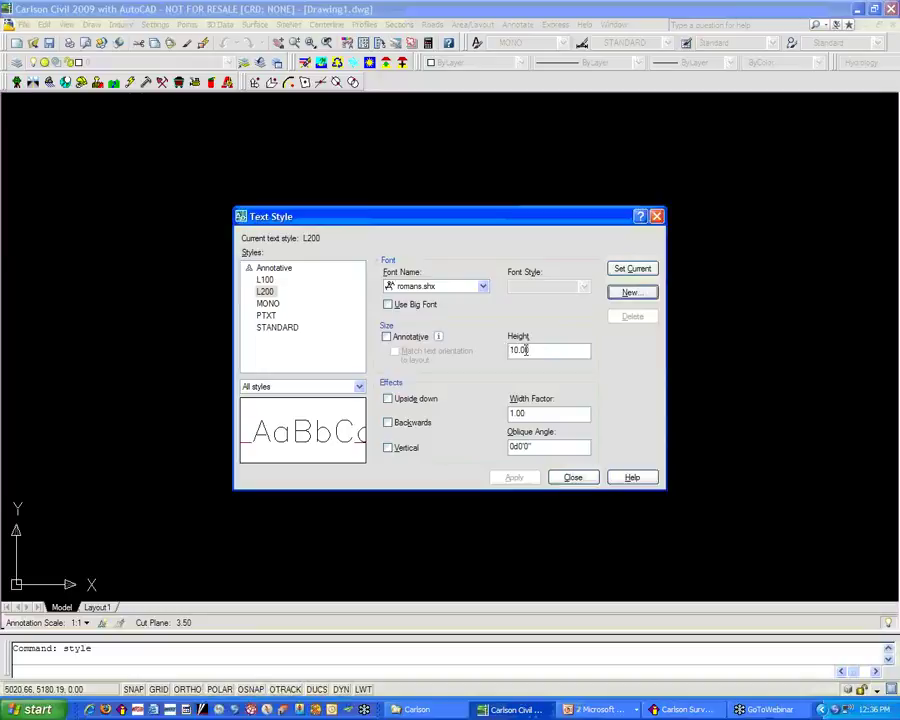
double_click(513, 350)
text(20)
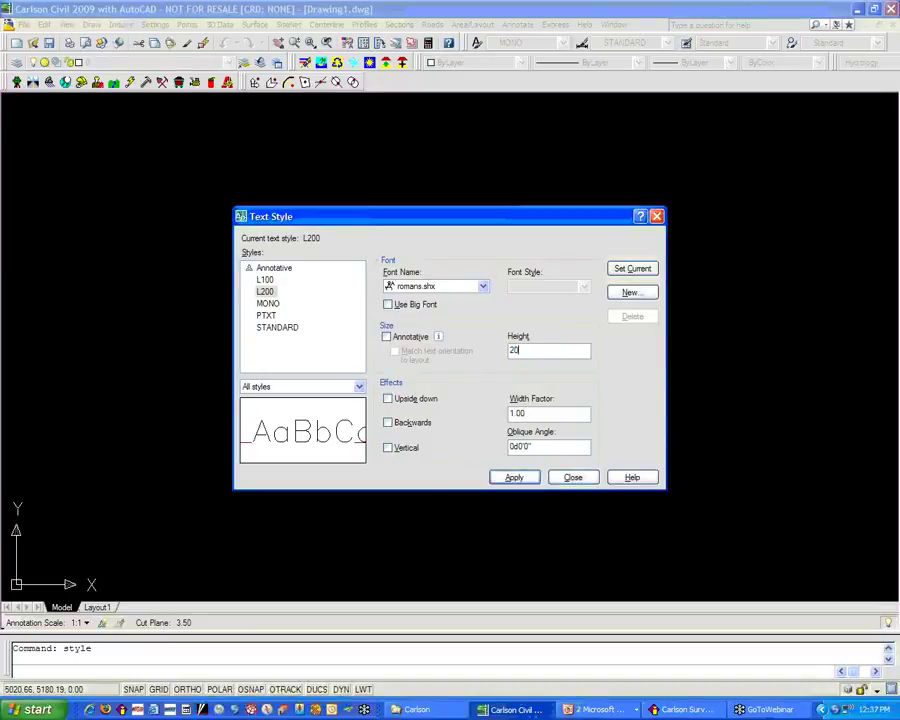
click(515, 487)
click(572, 479)
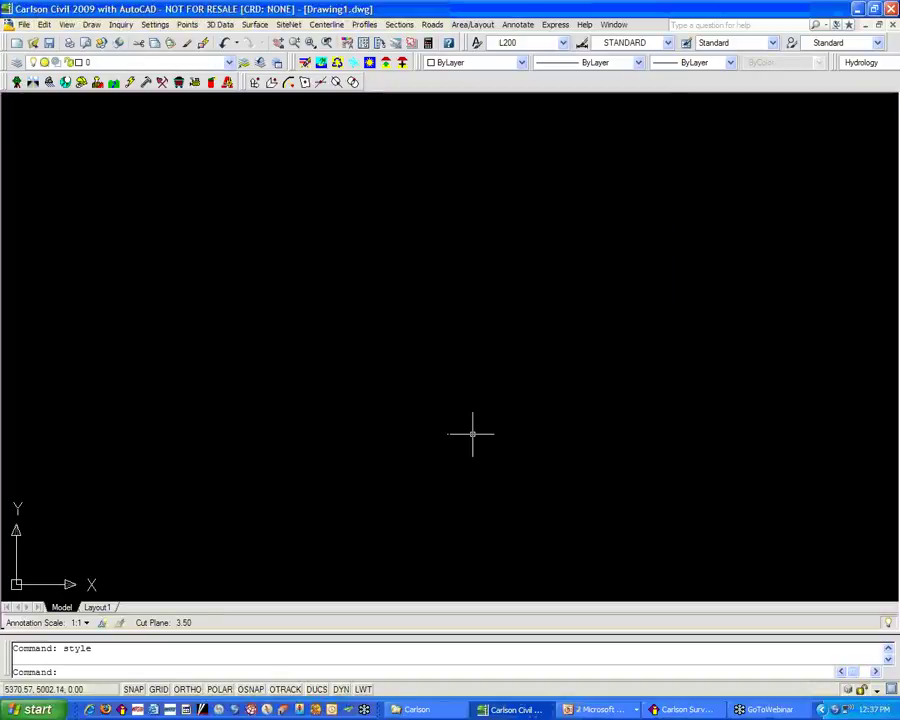
Step: Place the presenter's first name as single-line text in the L200 style with the default rotation, using DTEXT
text(DTEXT)
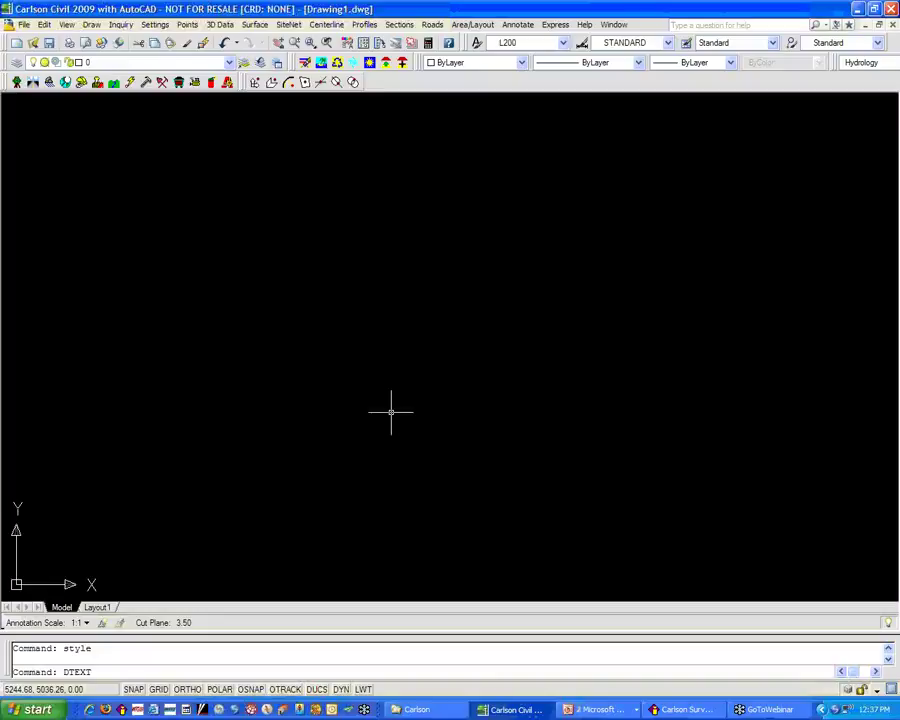
key(Return)
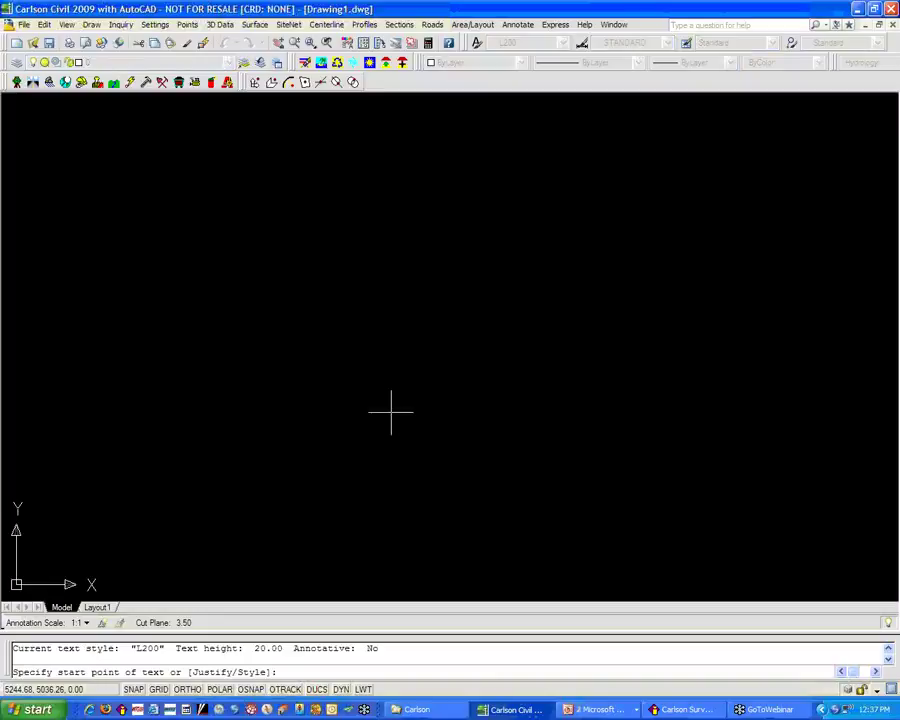
drag(97, 648, 193, 651)
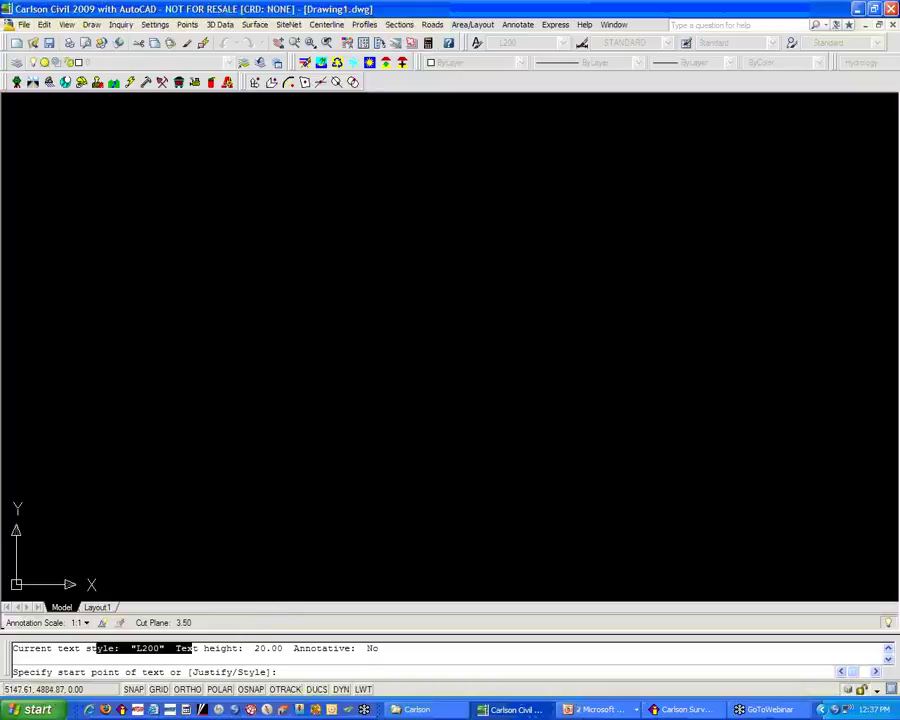
click(200, 342)
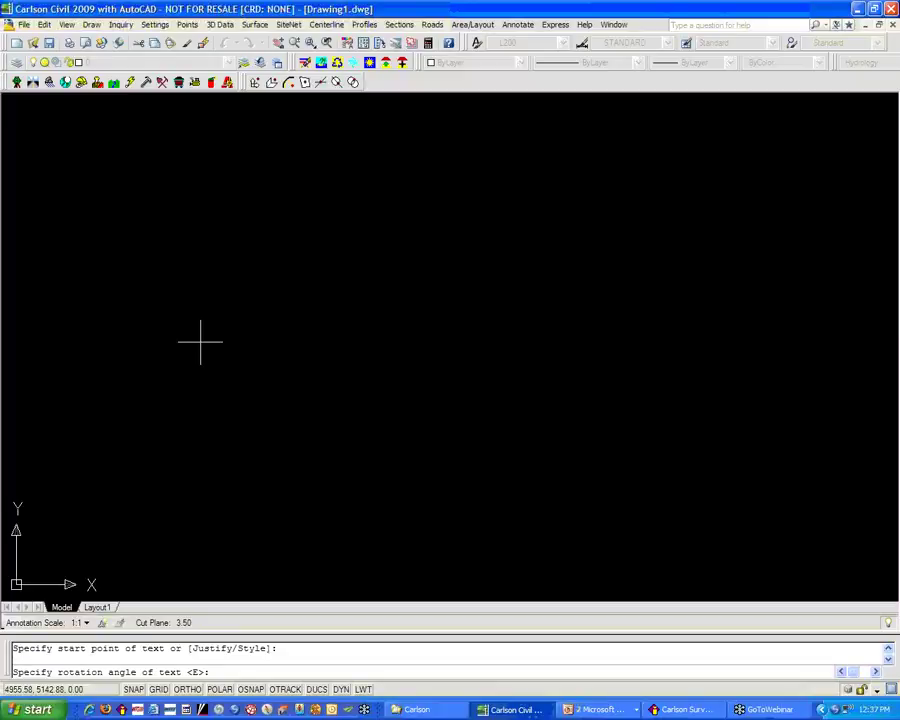
key(Return)
text(JENNIFER)
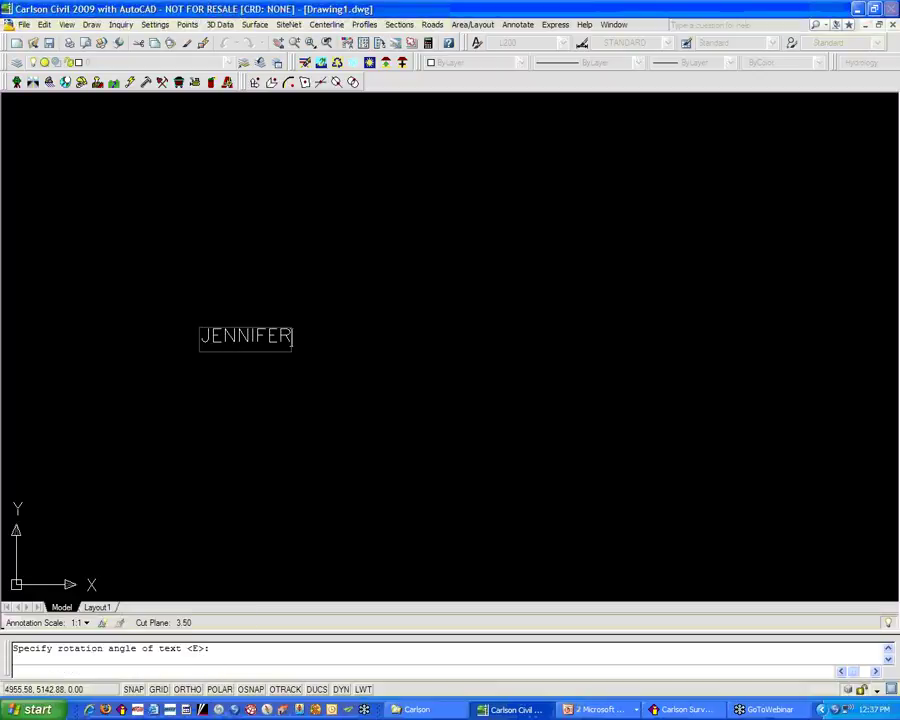
key(Return)
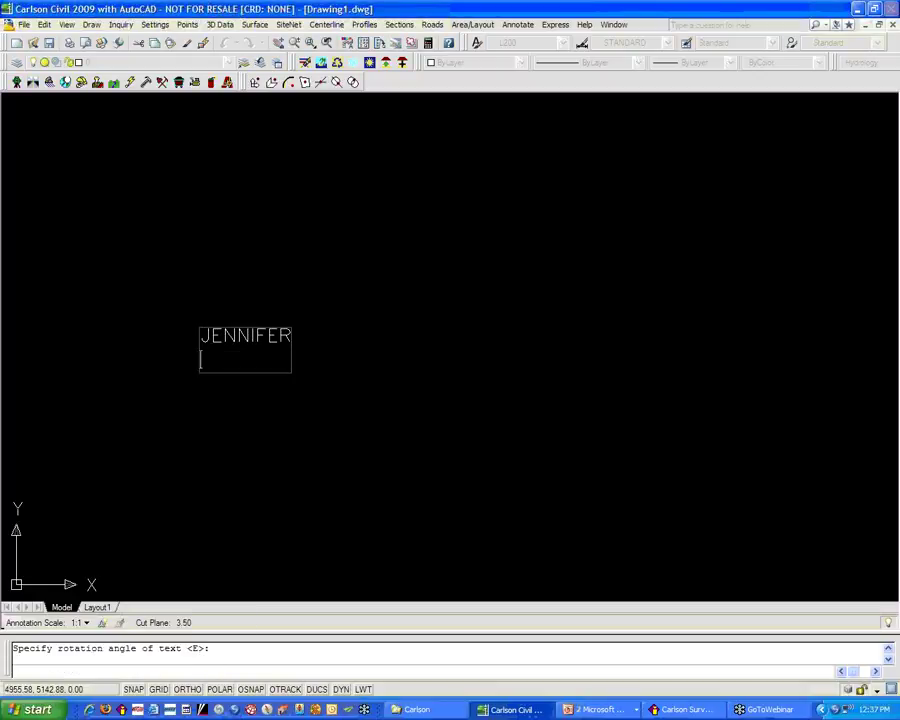
key(Return)
Step: List the properties of the placed name text, examine its height, and close the text window
text(li)
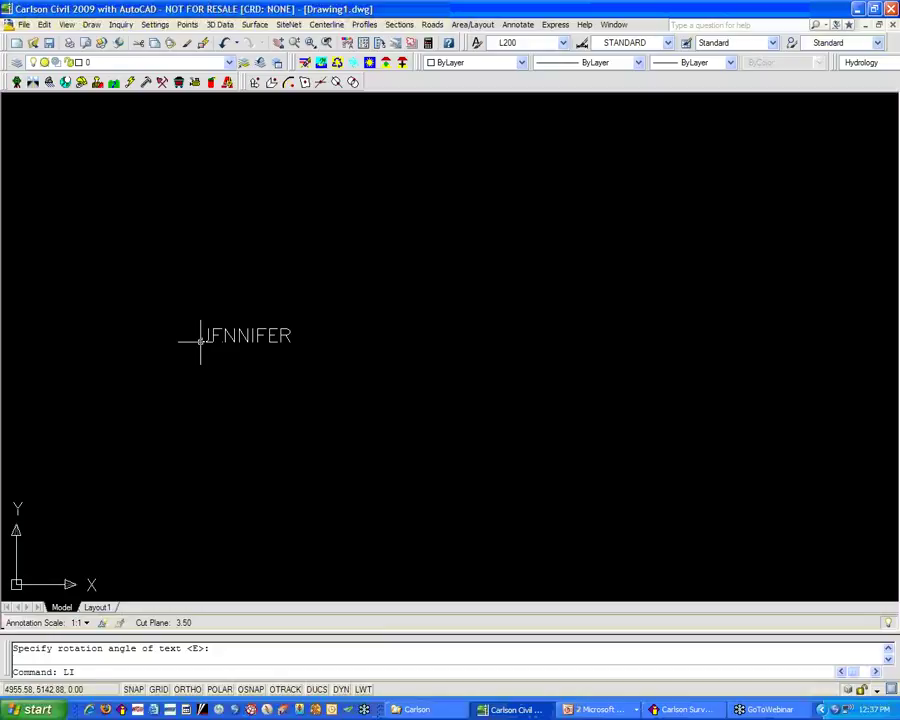
key(Return)
click(240, 338)
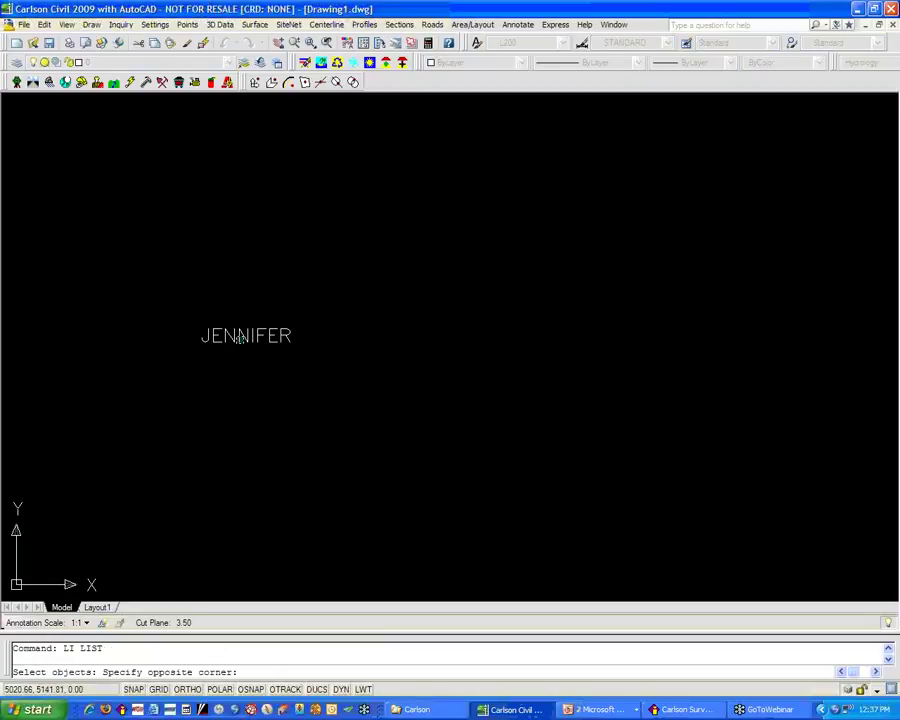
click(232, 331)
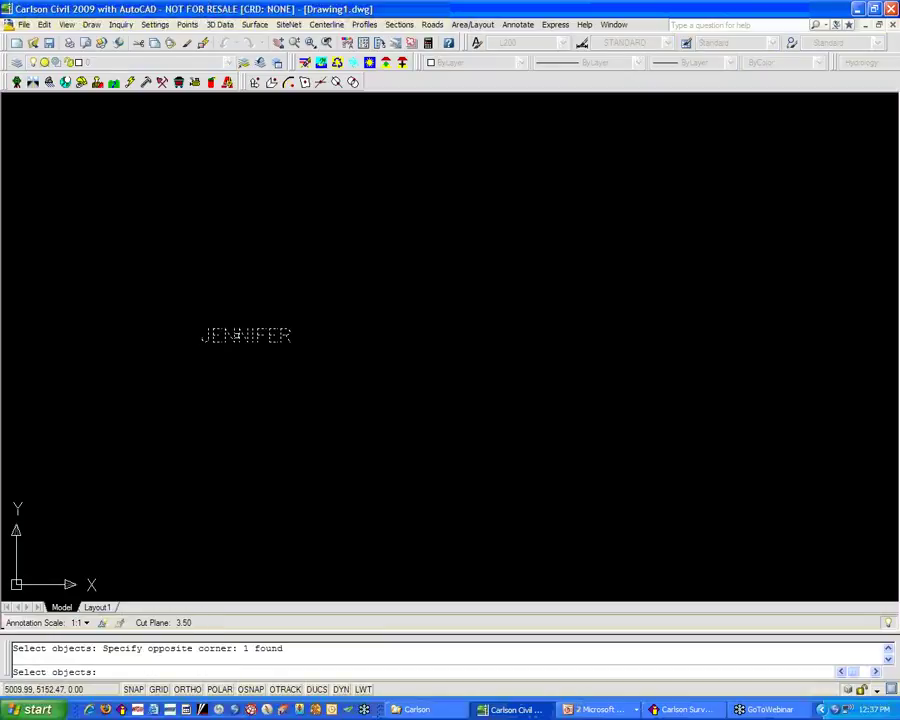
key(Return)
drag(120, 298, 165, 298)
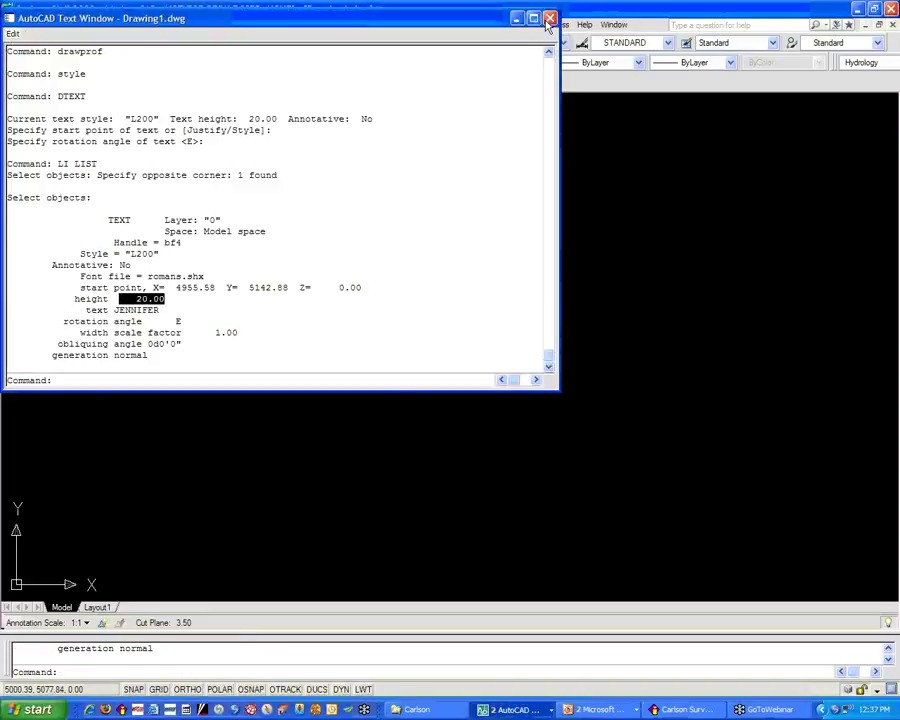
click(549, 20)
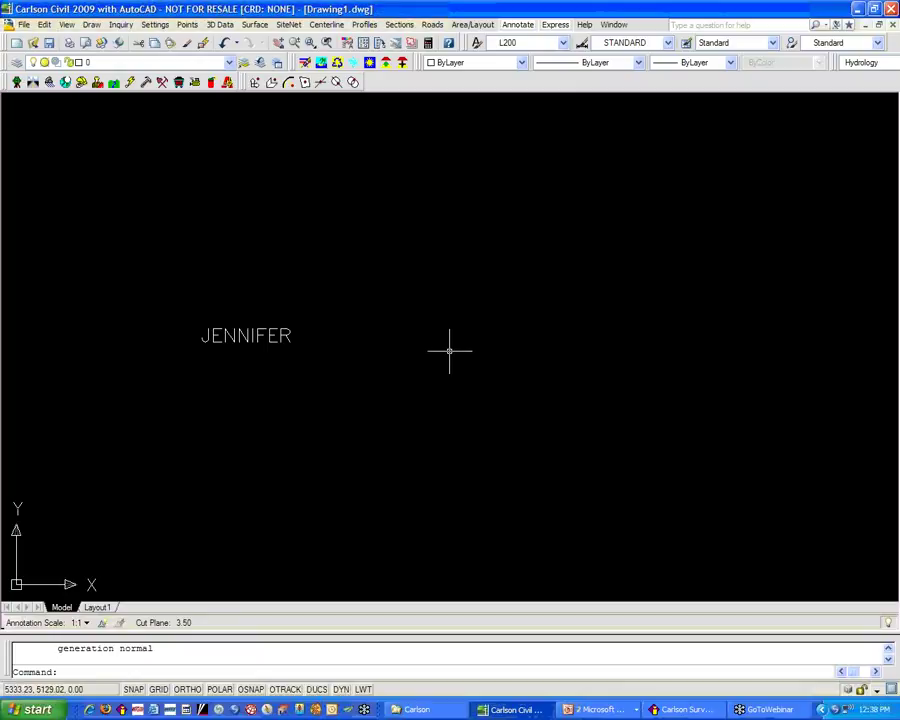
Step: Make L100 the current text style and close the text style settings
text(STYLE)
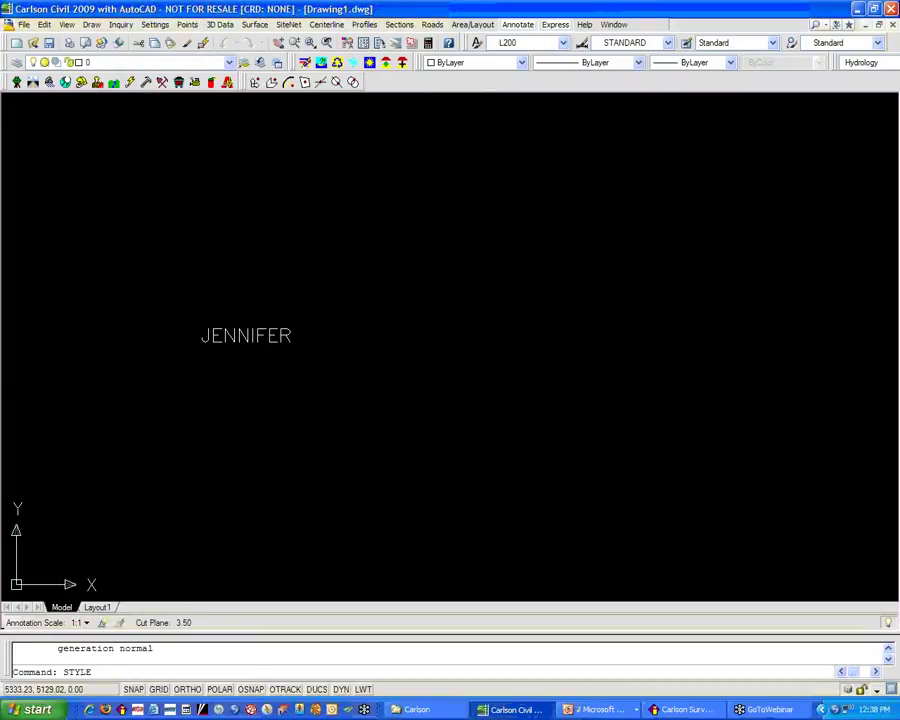
key(Return)
double_click(265, 280)
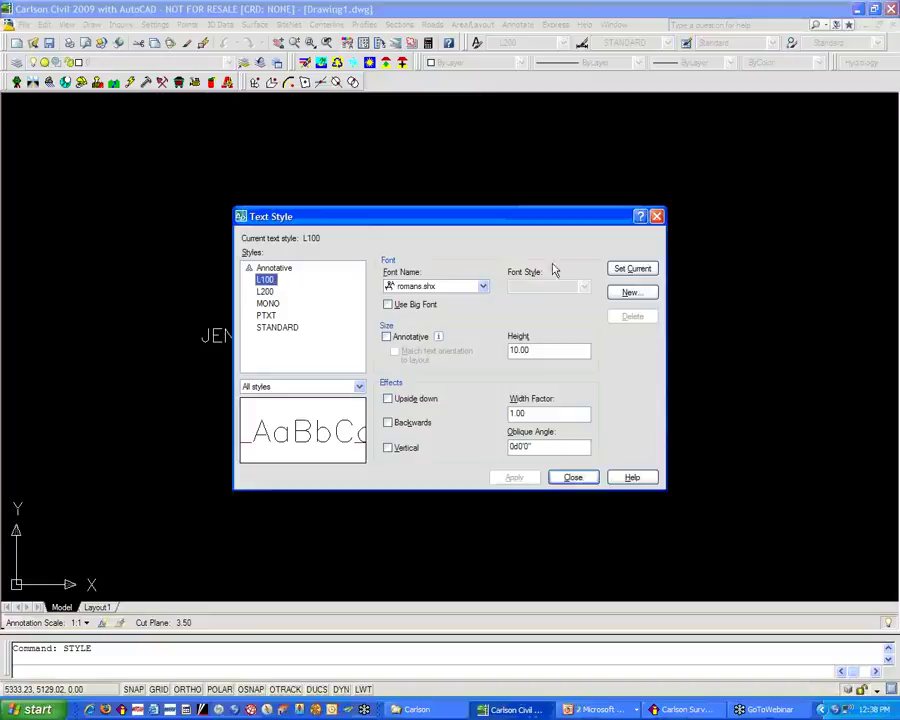
click(566, 479)
Step: Place the single-line text THAT CAD GIRL below the name in the L100 style with the default rotation
text(DT)
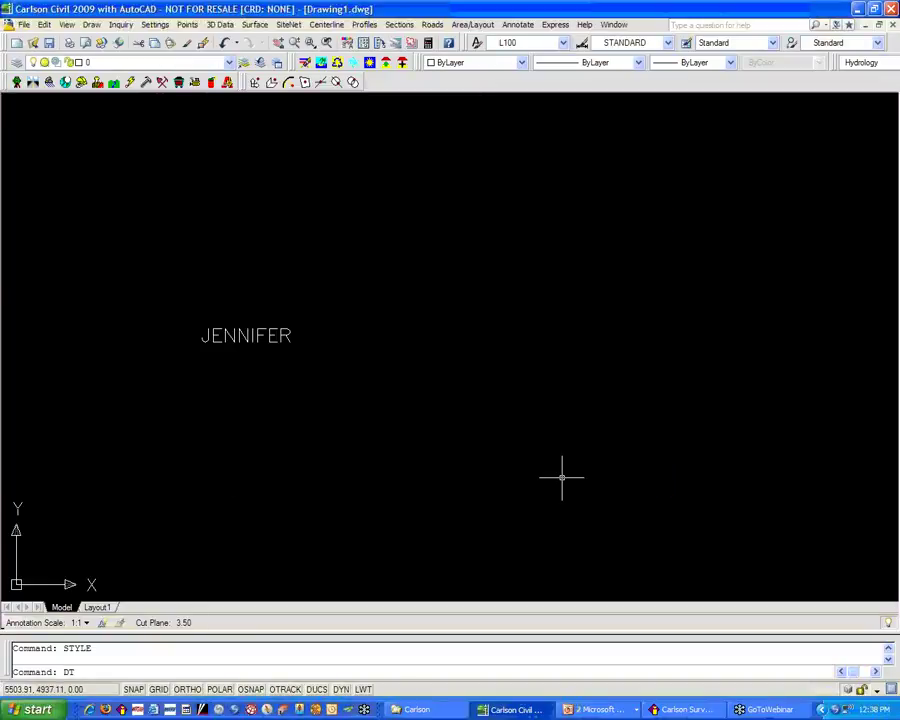
key(Return)
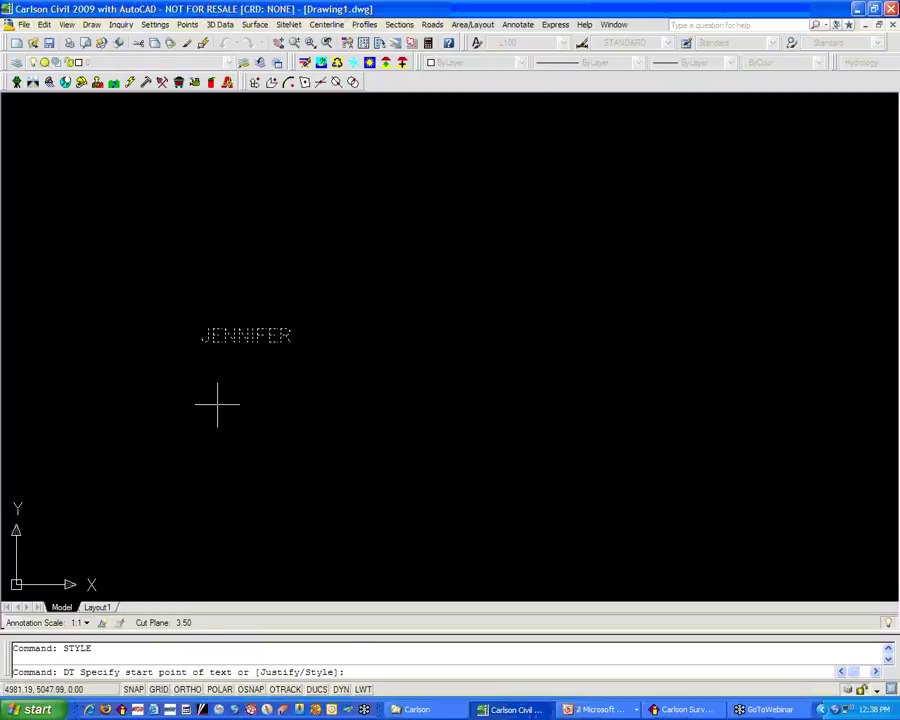
click(217, 405)
key(Return)
text(THAT)
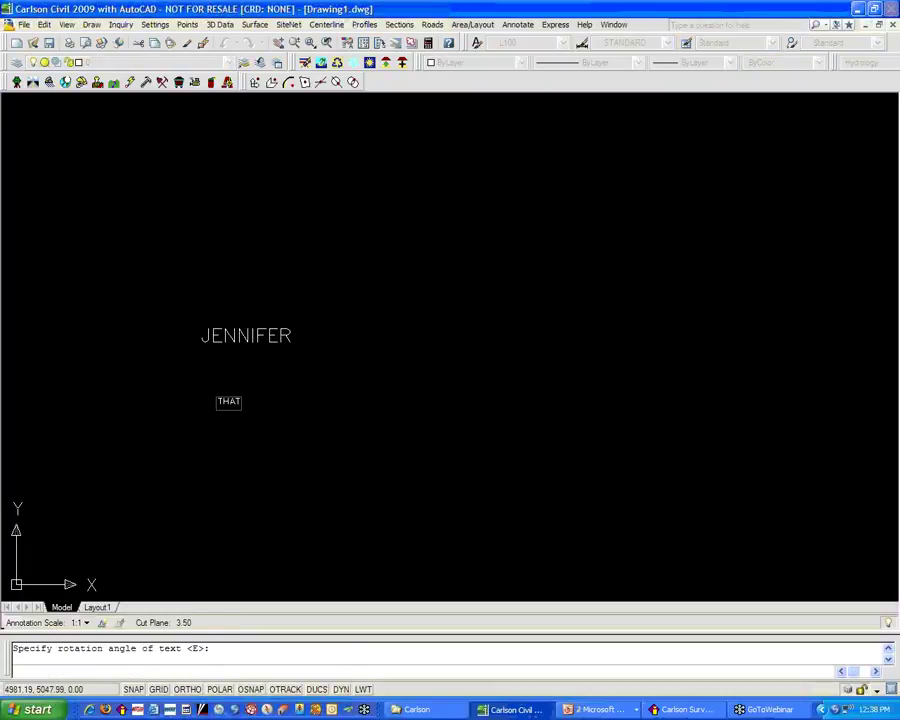
text( QAD GIRL)
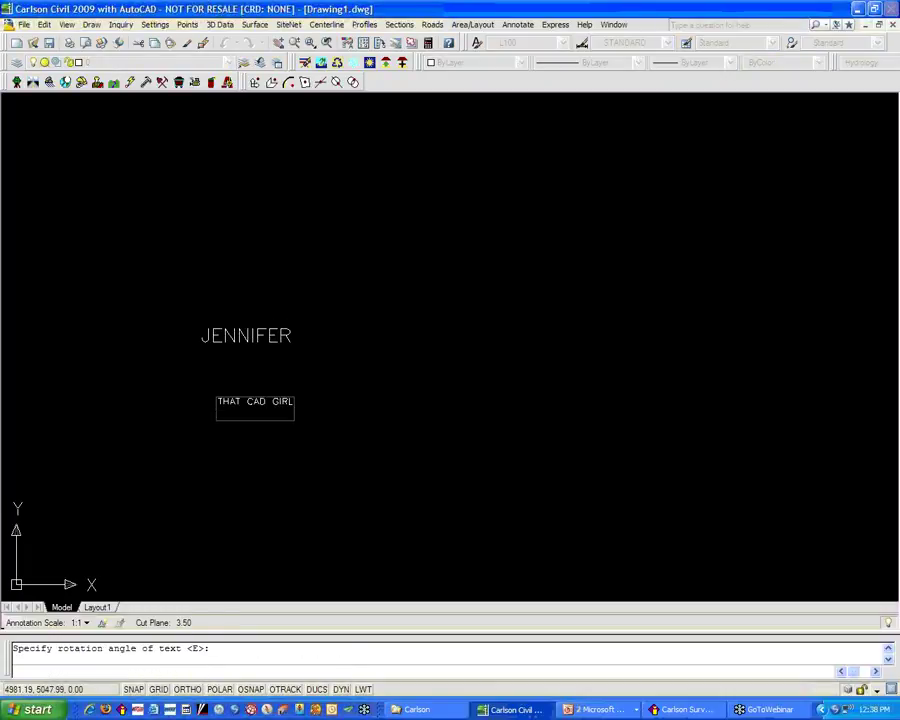
key(Return)
key(Return)
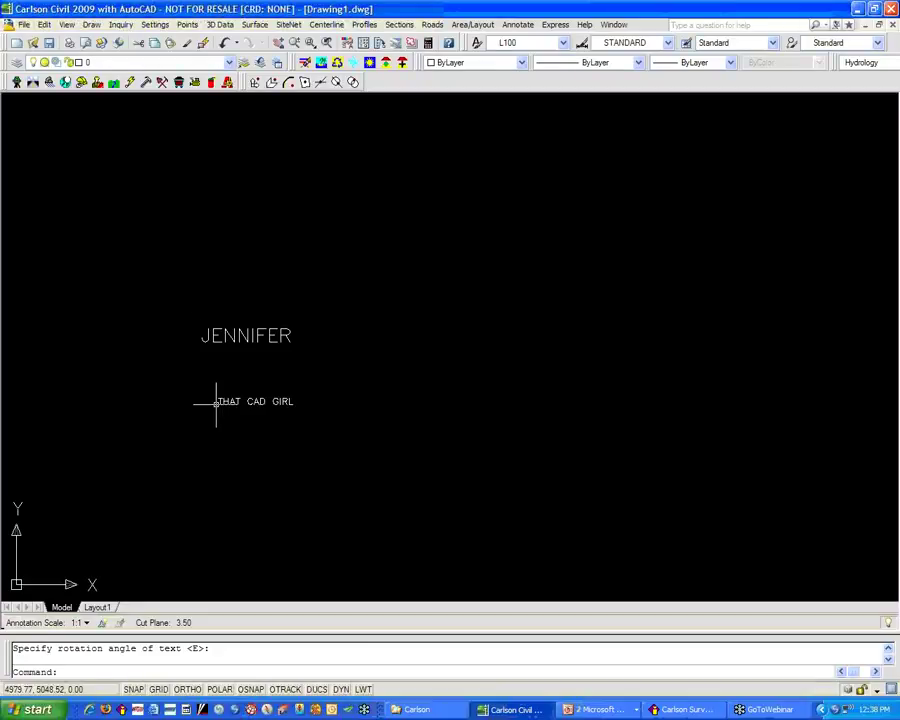
Step: List the properties of the THAT CAD GIRL text to check its style, font and height
scroll(216, 404, up, 2)
text(LI)
key(Return)
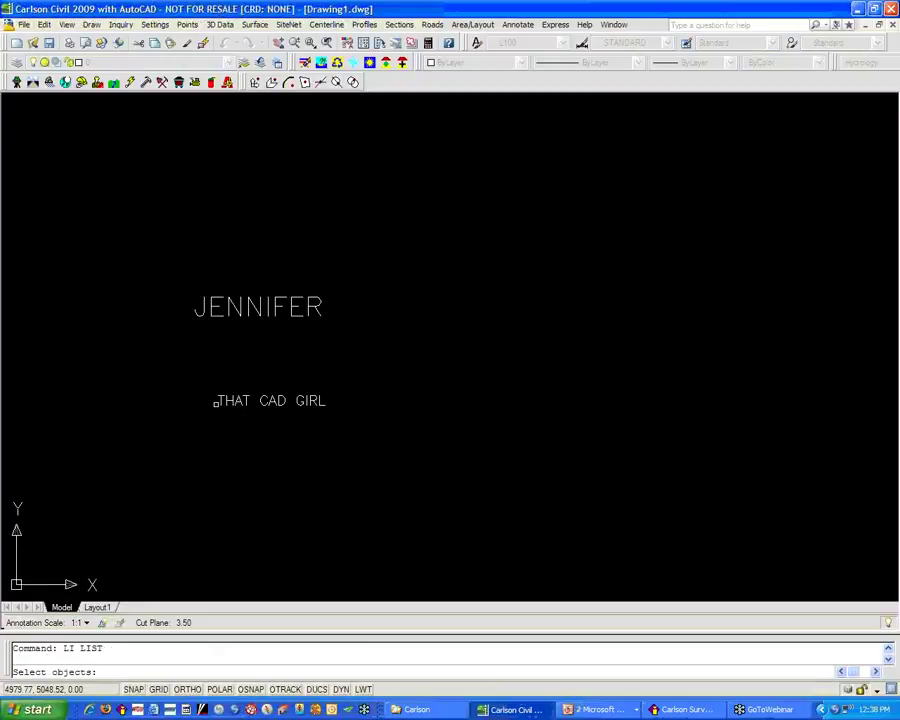
click(216, 402)
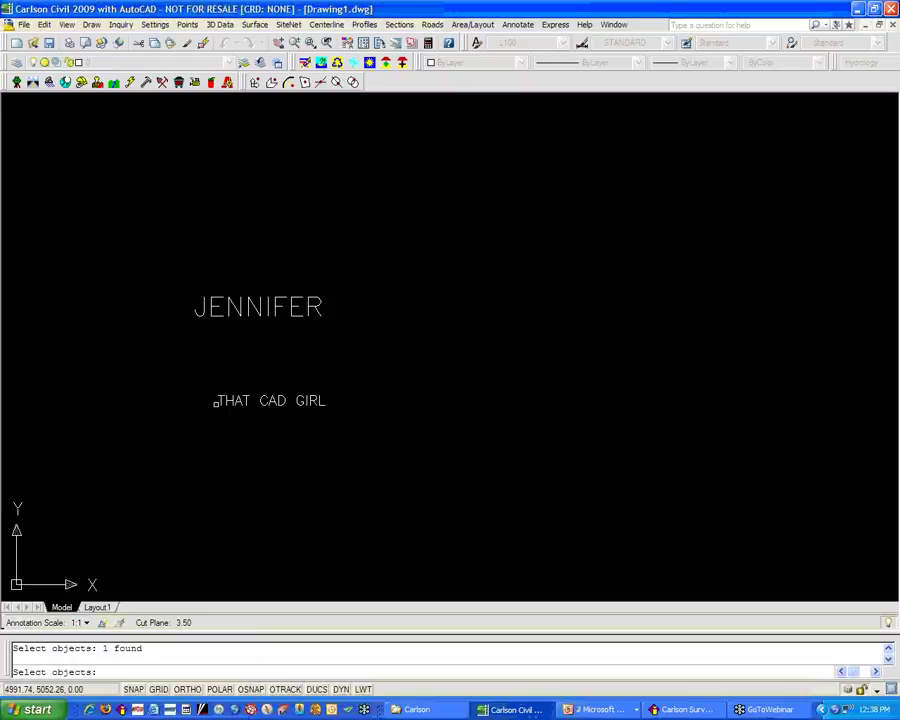
key(Return)
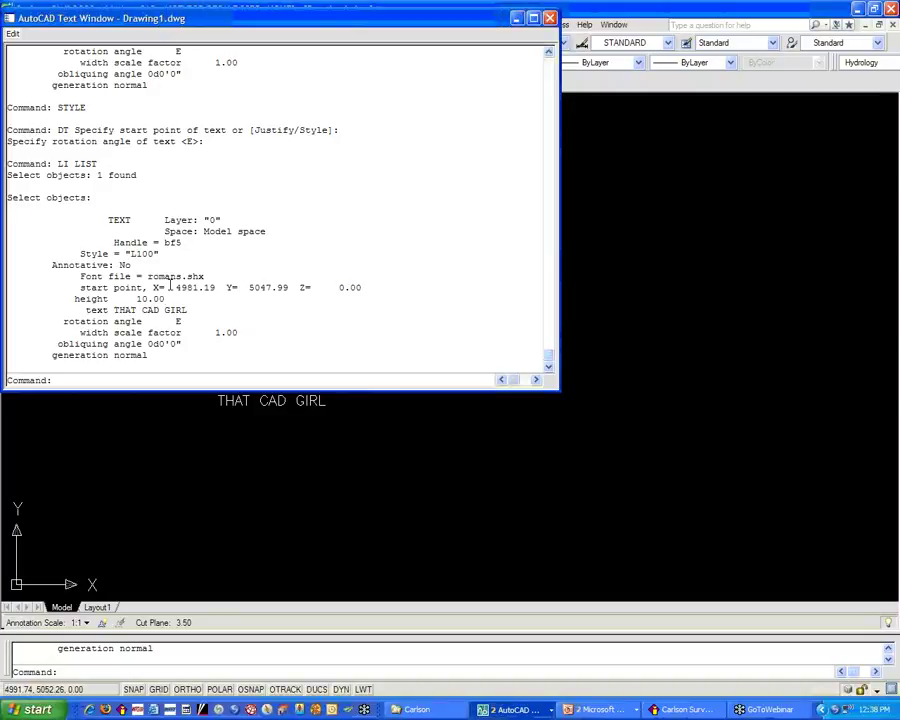
Step: Switch to the PowerPoint editing window of CADStandardsWebinar_2009-06-18.ppt
click(578, 711)
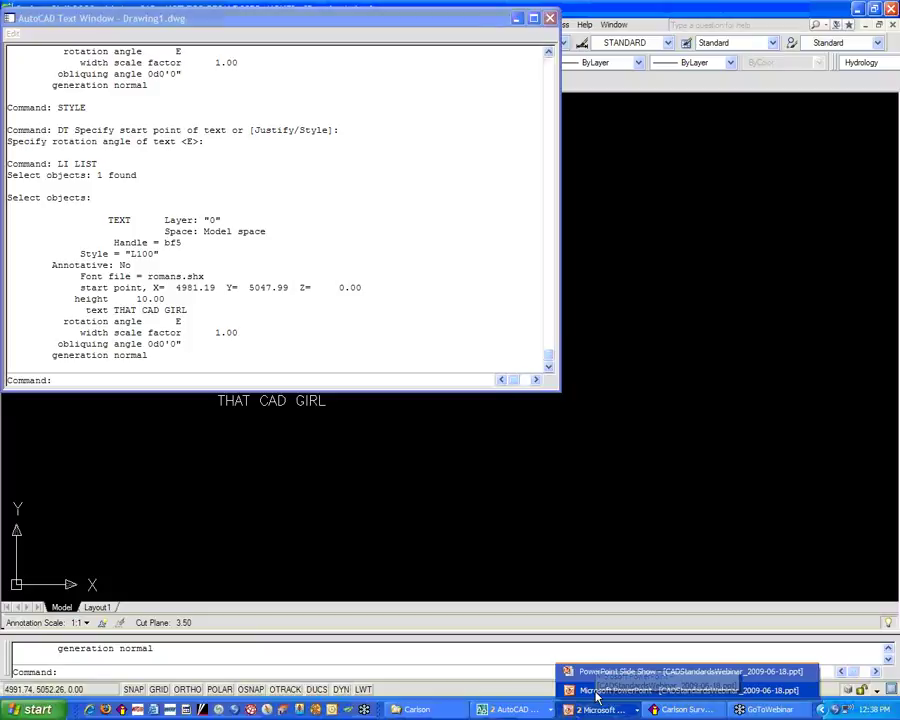
click(597, 692)
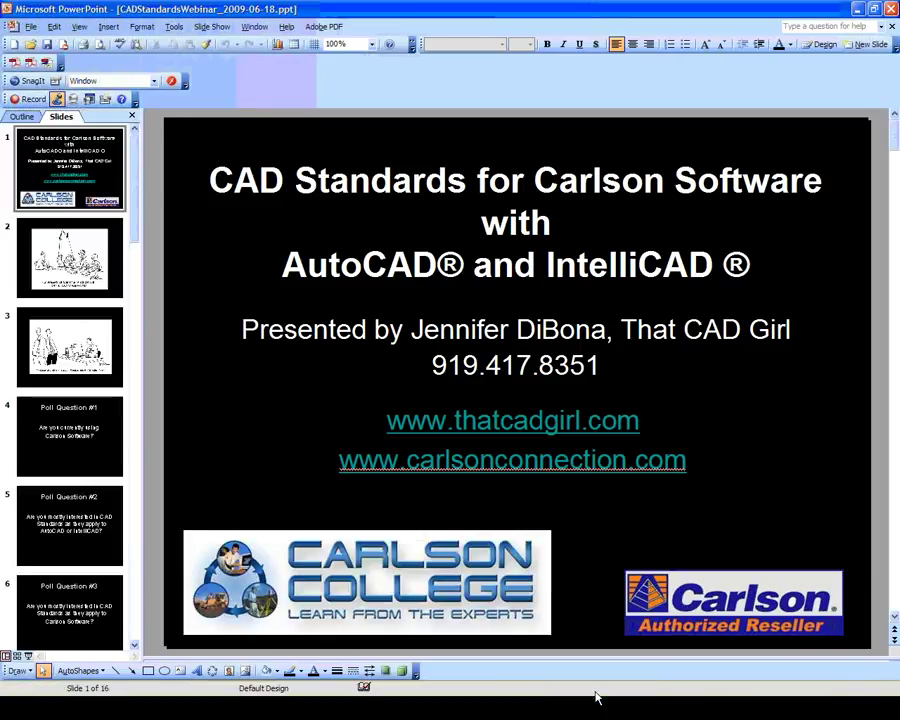
Step: Switch to the running PowerPoint slide show and reveal the remaining options on the Text Style Standards slide
key(super)
click(602, 709)
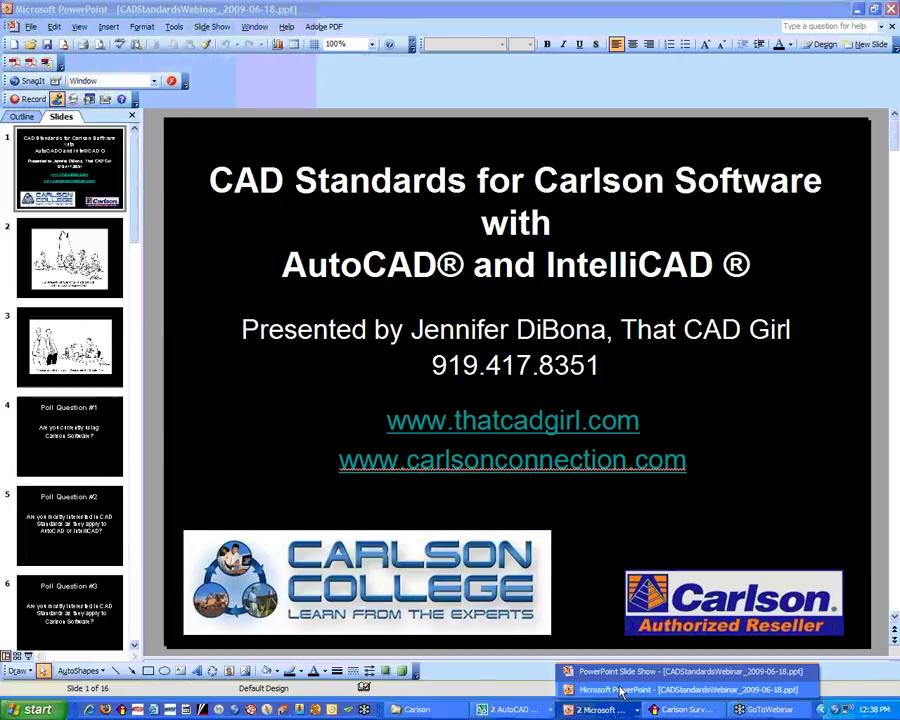
click(623, 677)
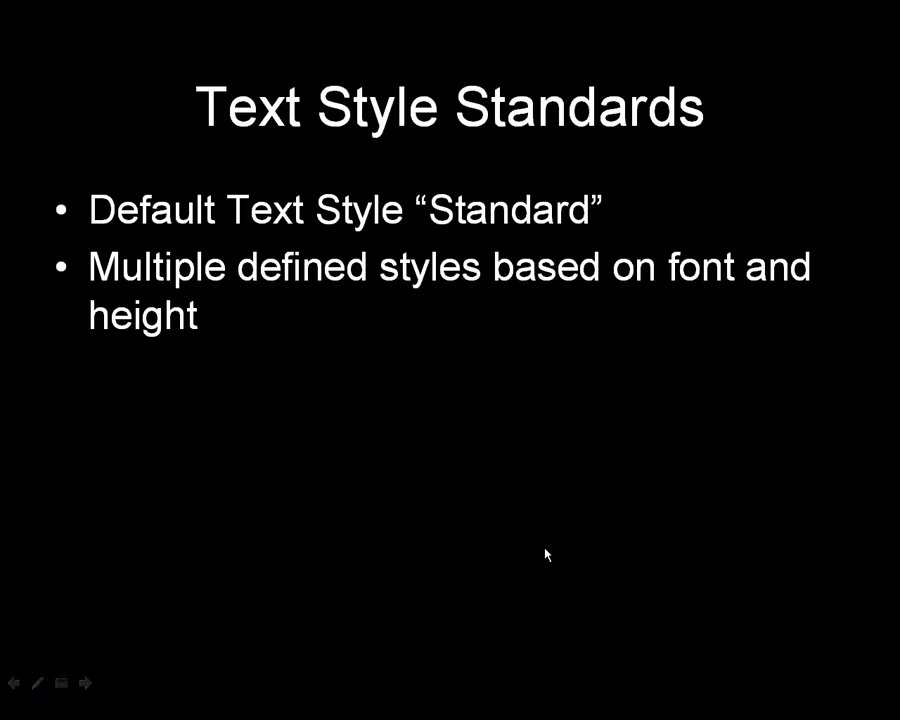
click(544, 548)
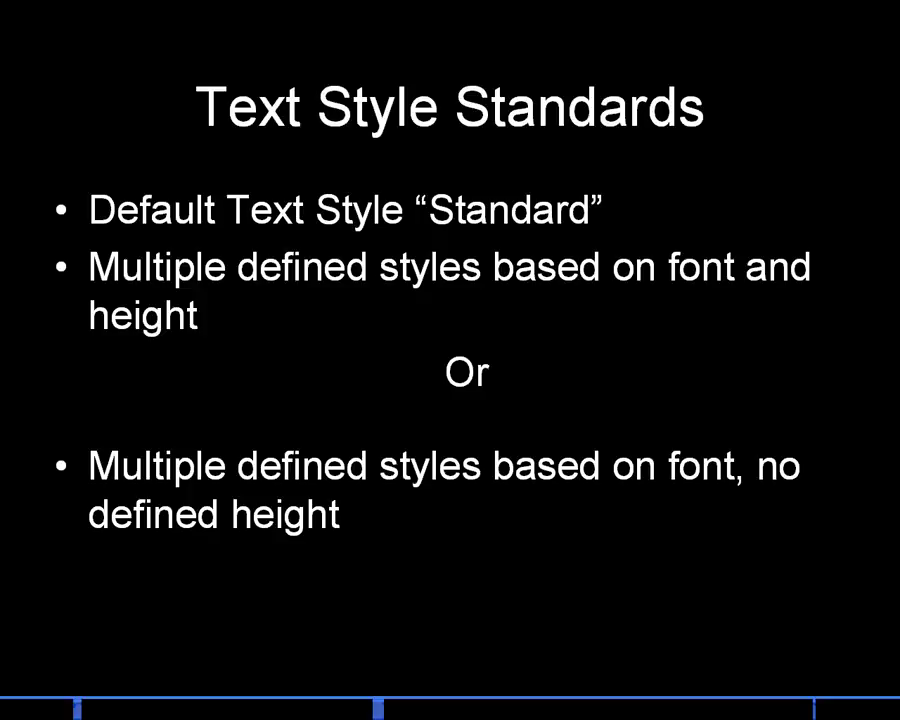
Step: Switch to Carlson Survey 2009 with IntelliCAD and create a new text style named ROMANS
key(super)
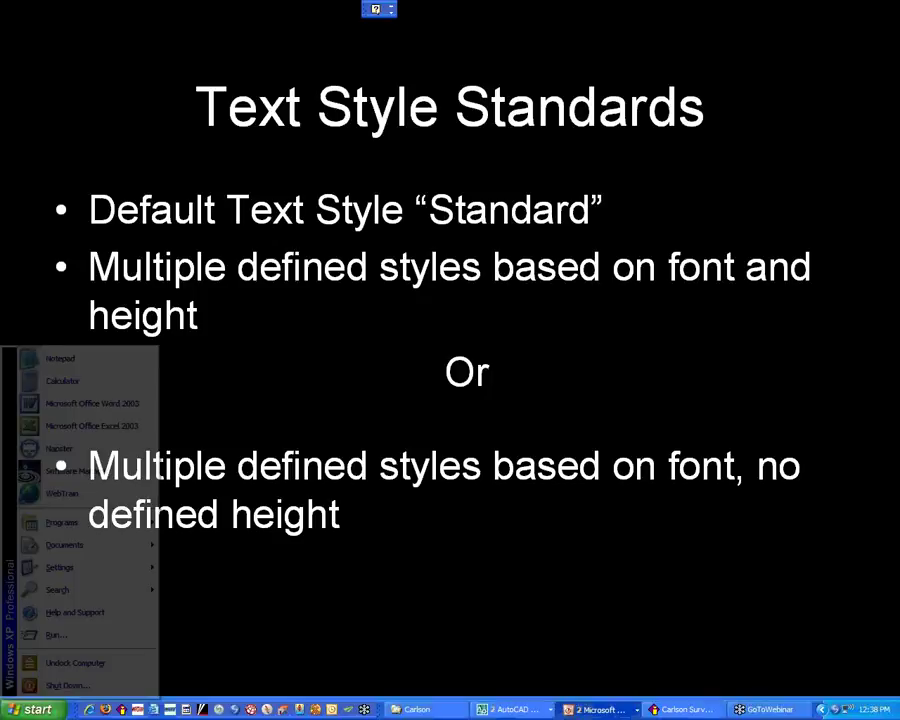
click(525, 709)
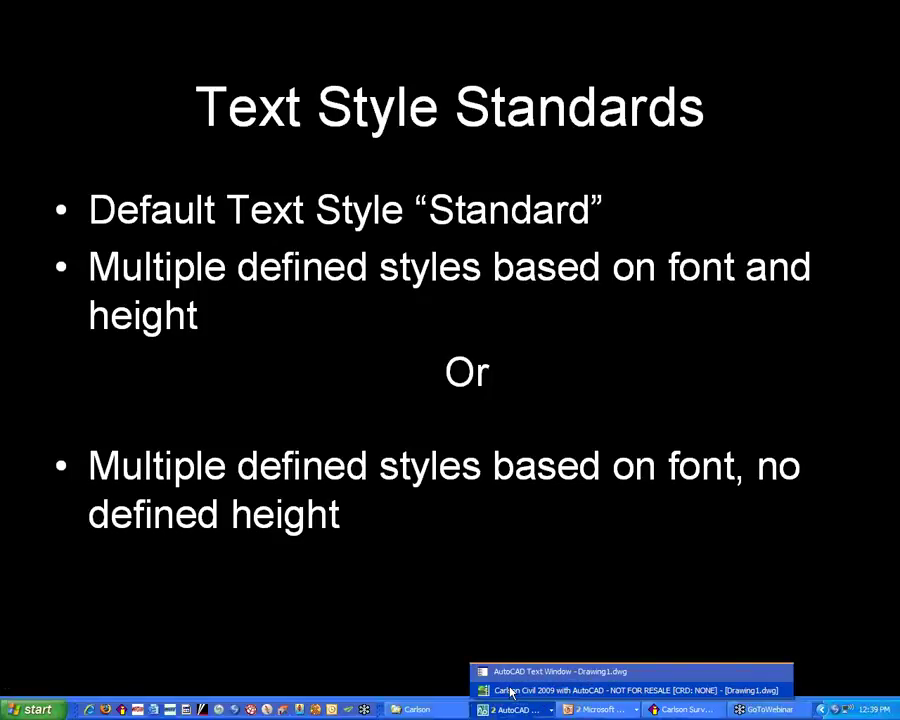
click(511, 690)
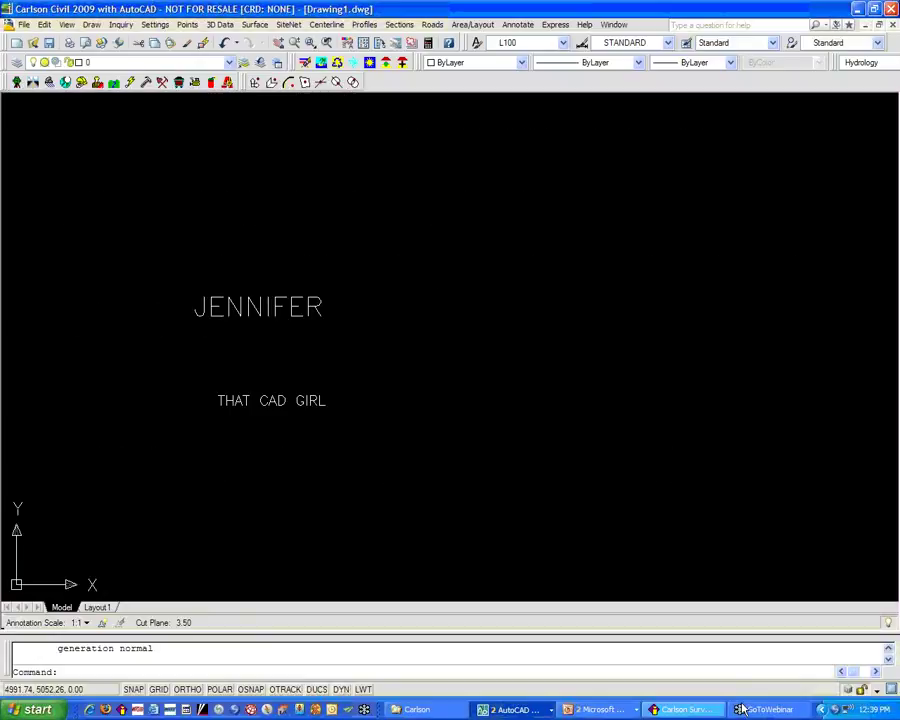
click(688, 709)
text(STYLE)
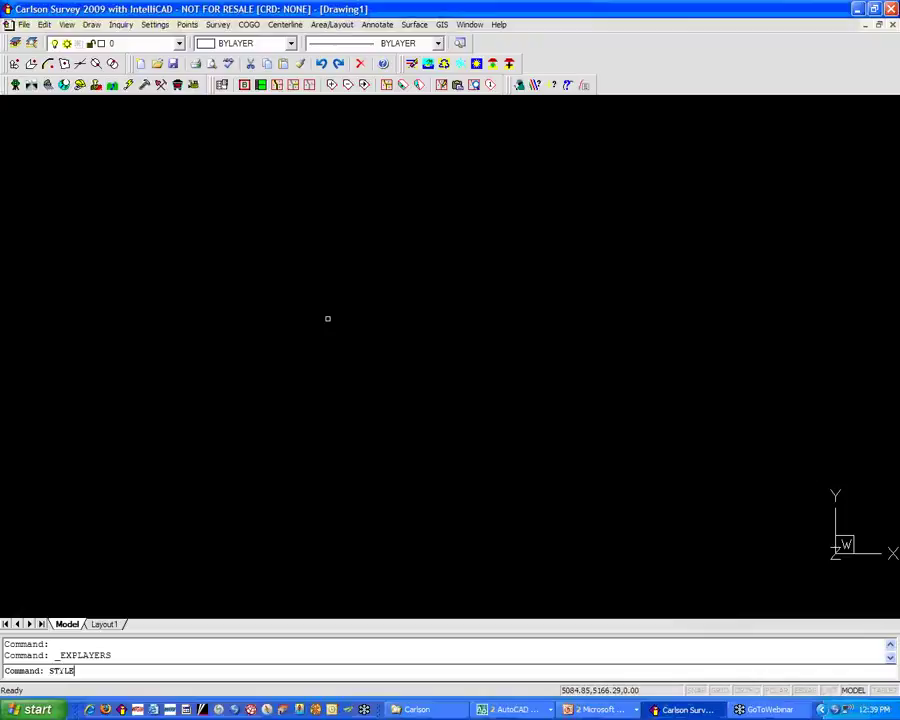
key(Return)
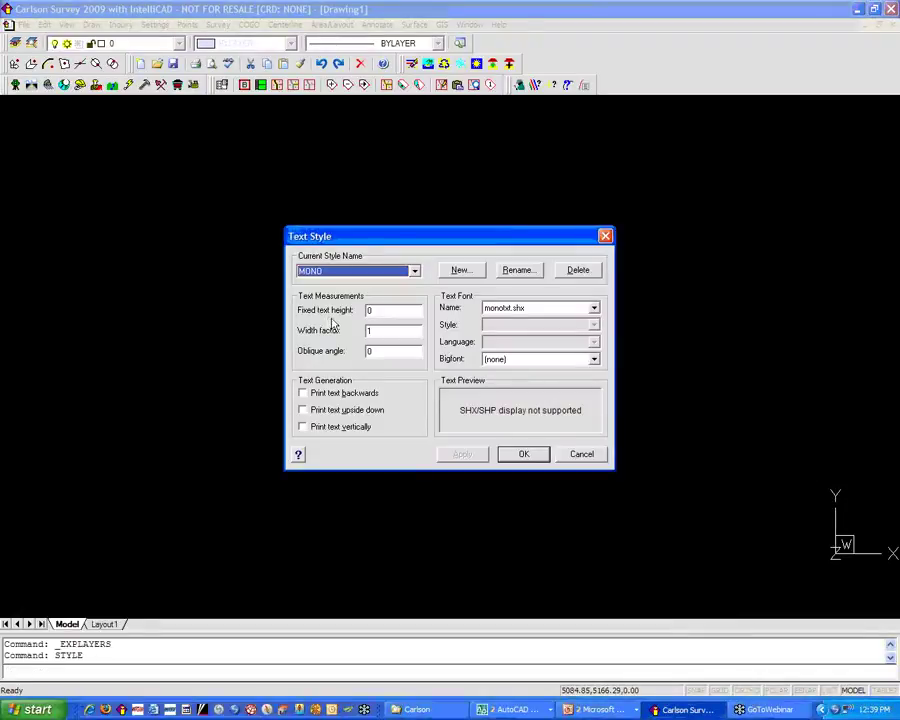
click(457, 272)
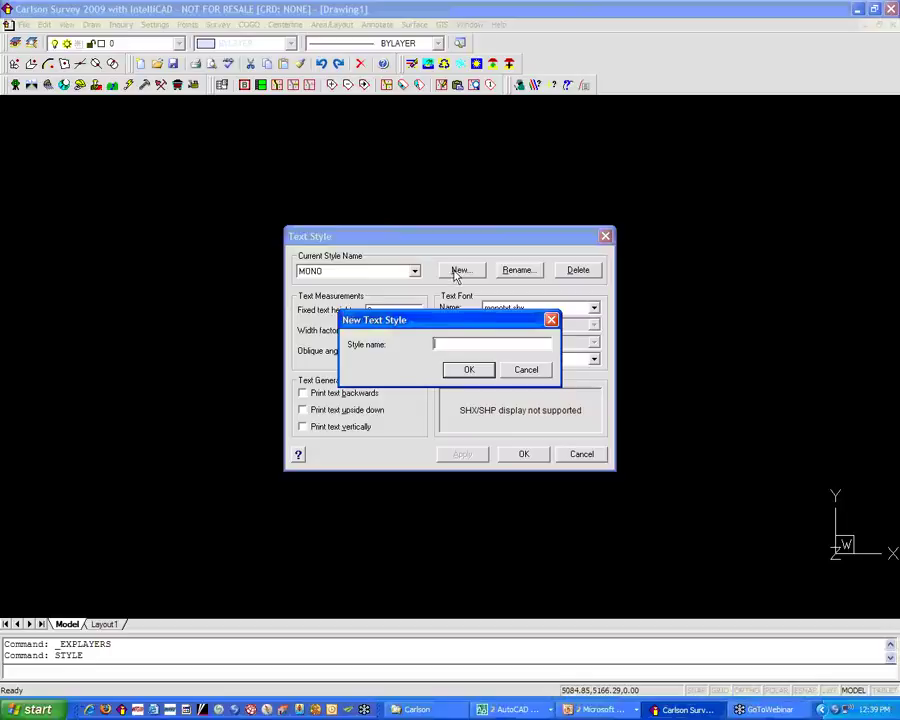
text(ROMANS)
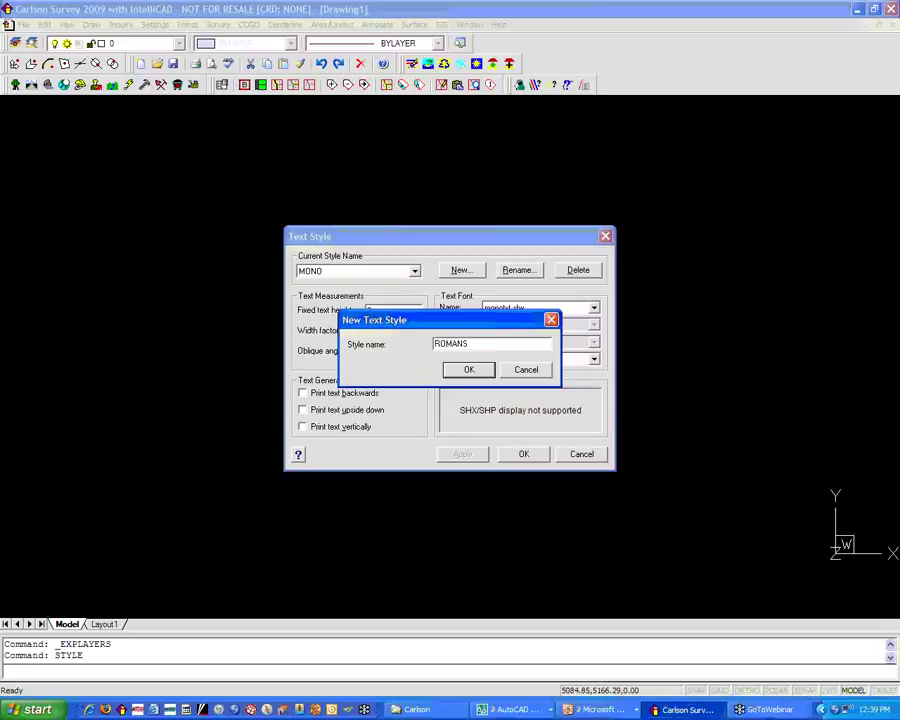
click(477, 377)
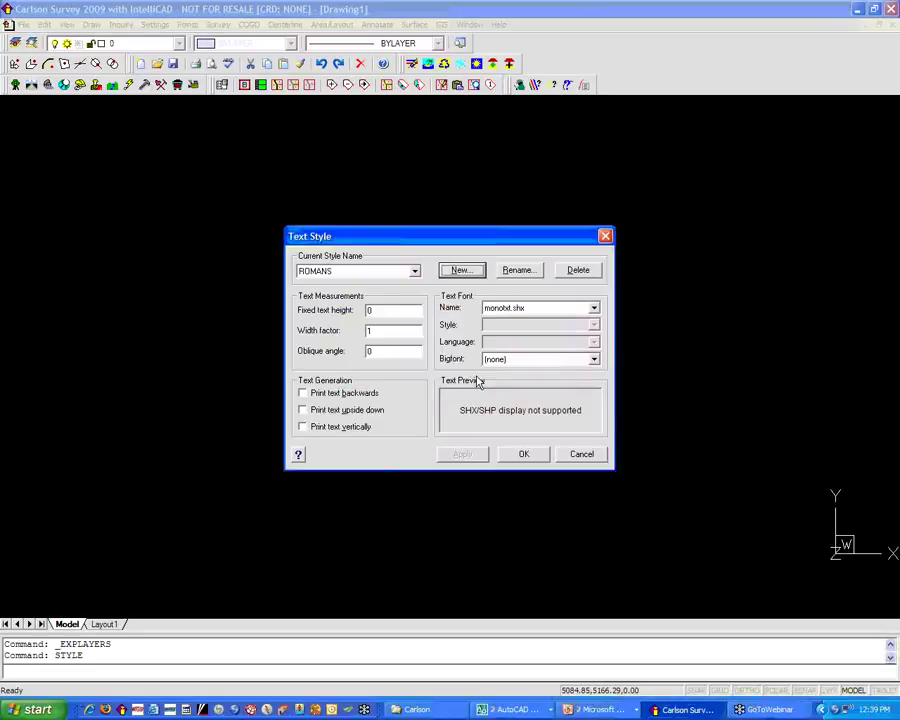
Step: Assign the romans.shx font to the ROMANS style with a fixed text height of 0, and apply the style settings
click(380, 310)
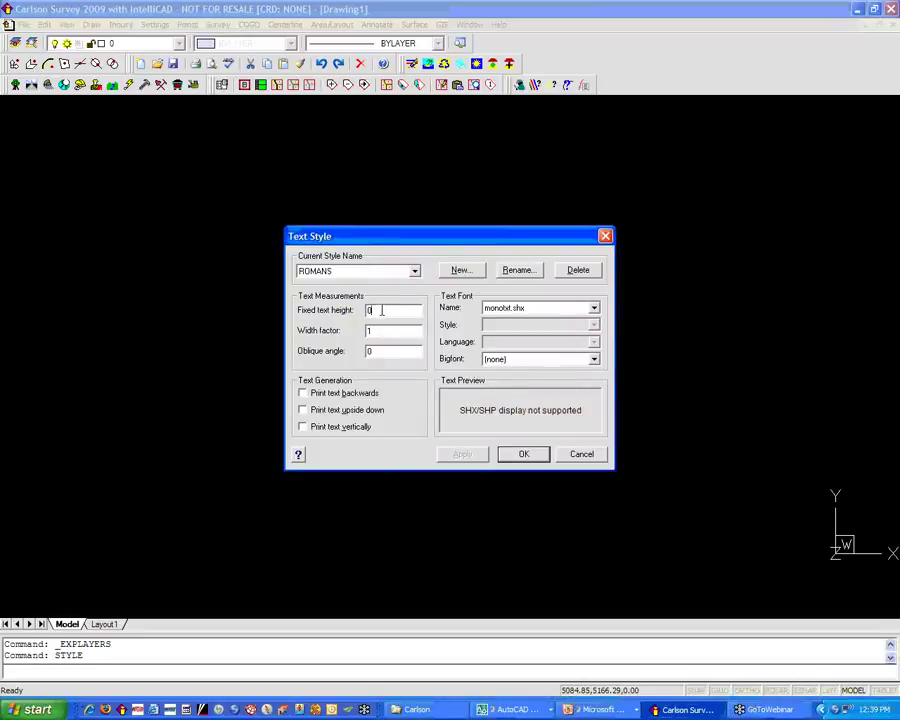
click(517, 455)
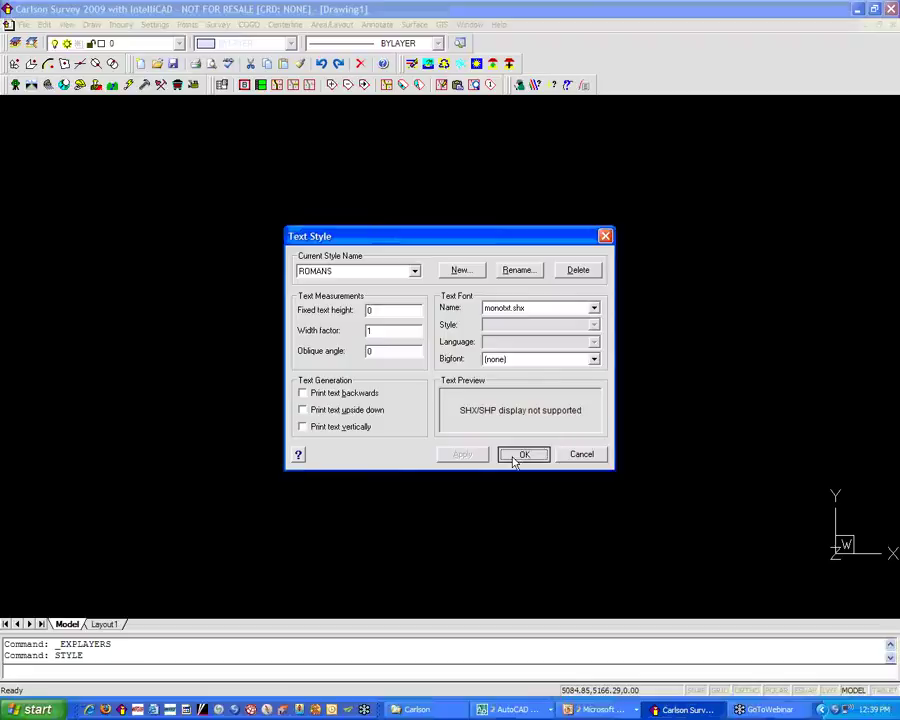
click(593, 308)
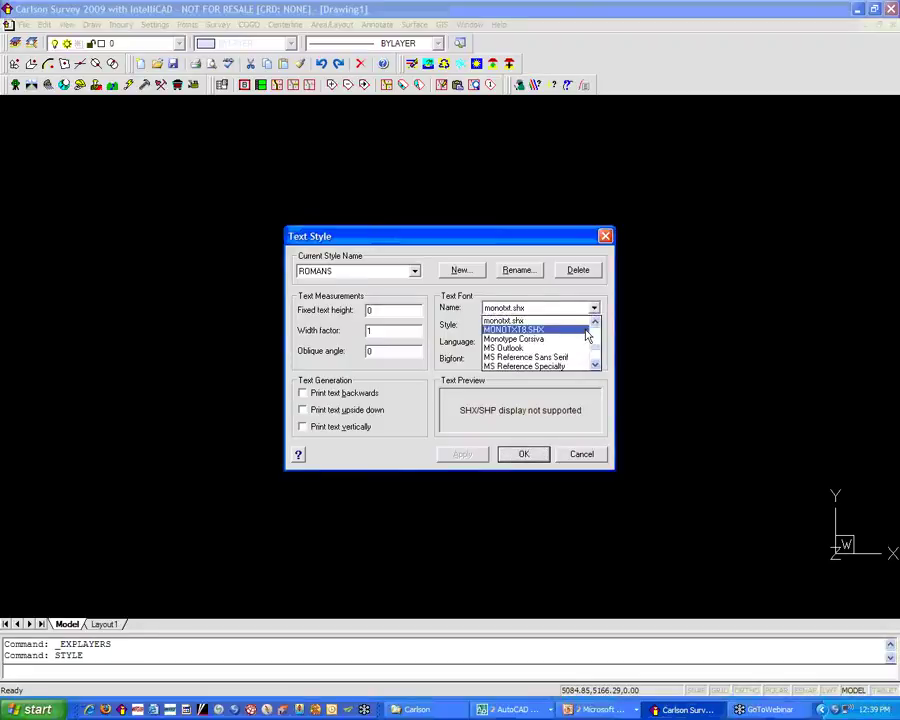
key(r)
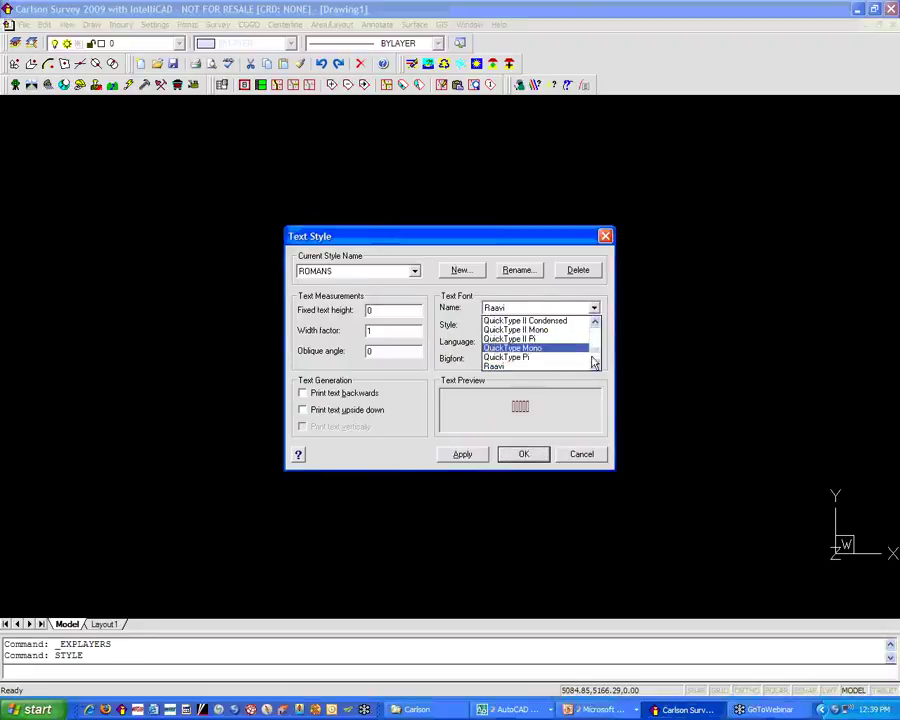
click(594, 366)
click(594, 366)
click(595, 367)
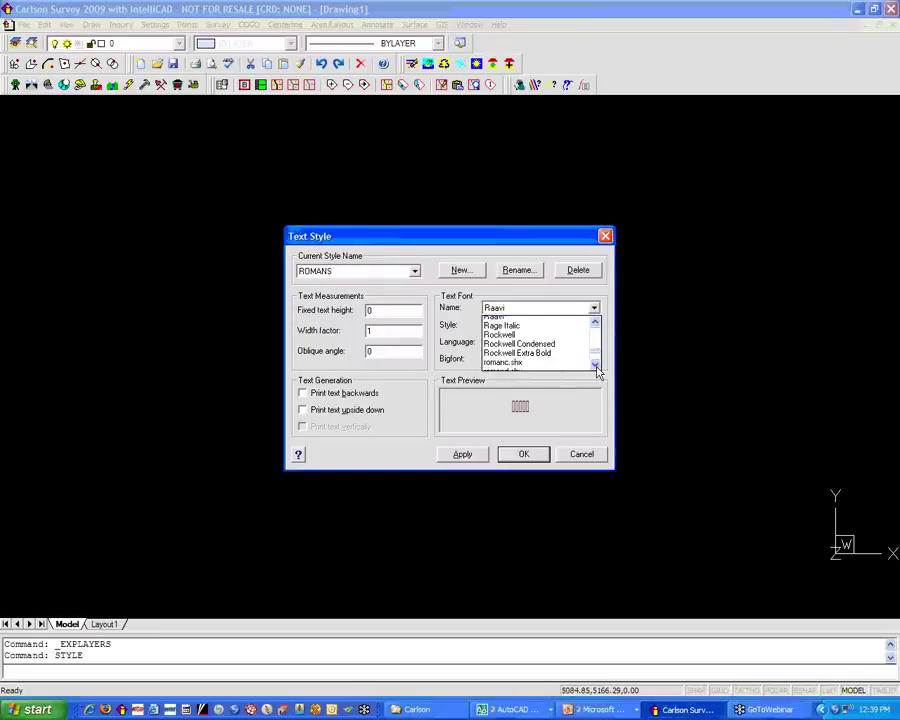
click(596, 369)
click(596, 369)
click(560, 366)
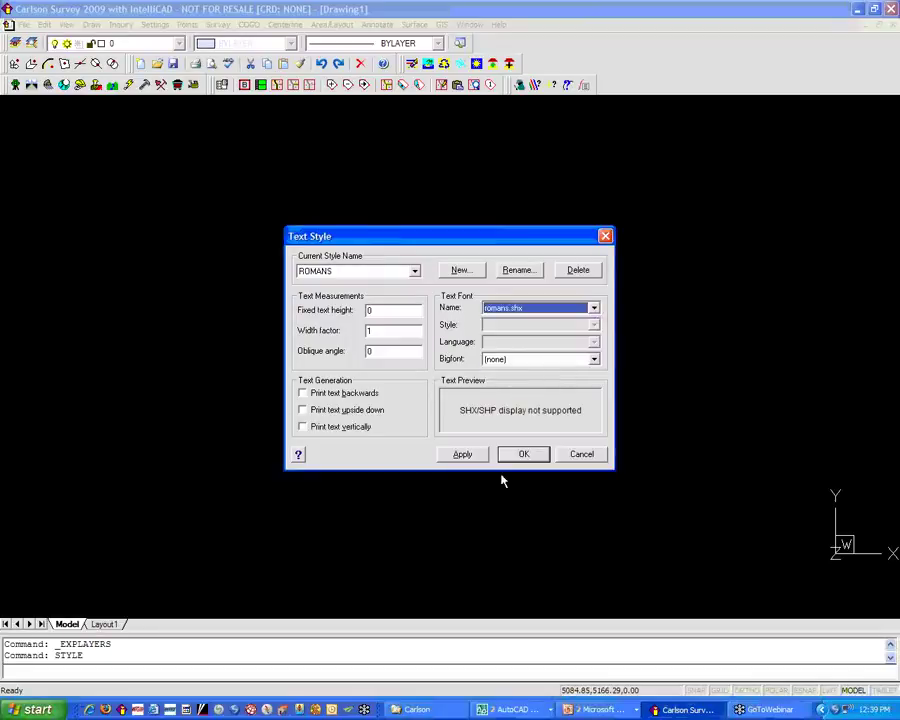
click(480, 455)
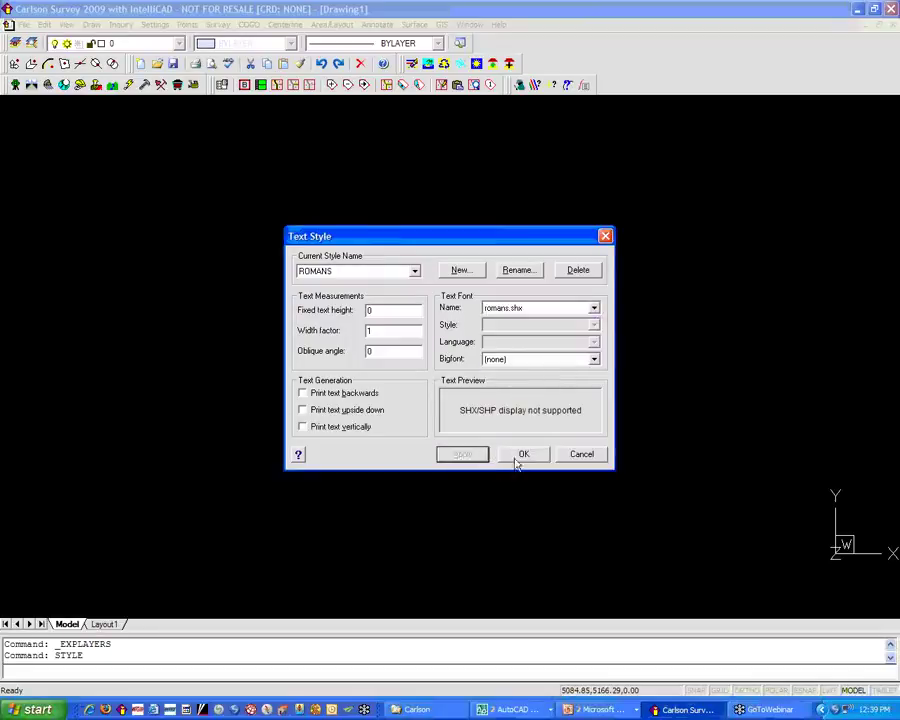
click(522, 455)
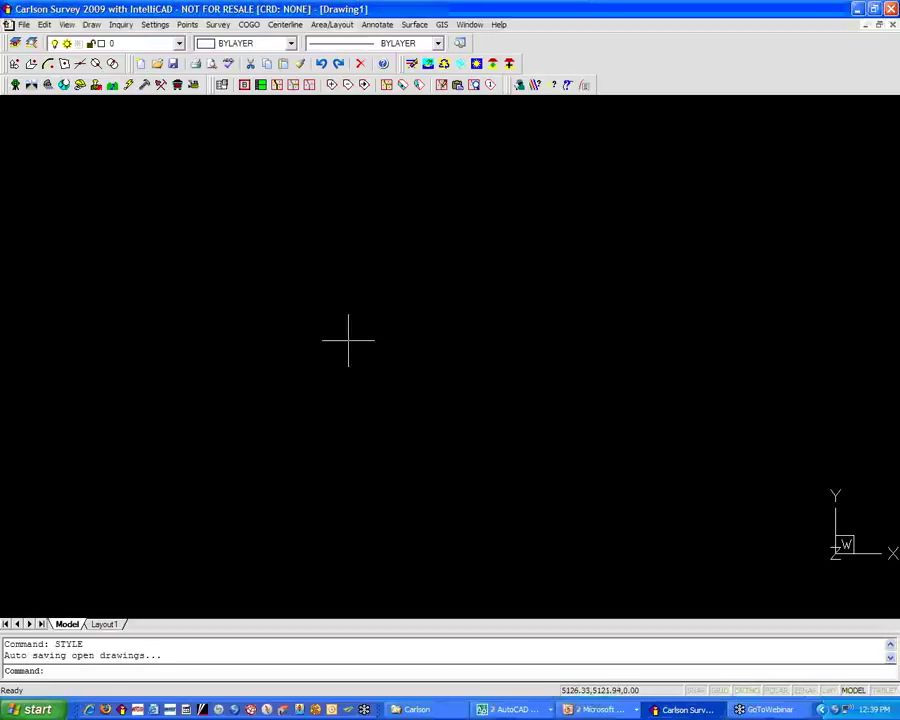
Step: Place the presenter's first name as single-line text with height 10 and the default rotation in the empty drawing
text(DTEXT)
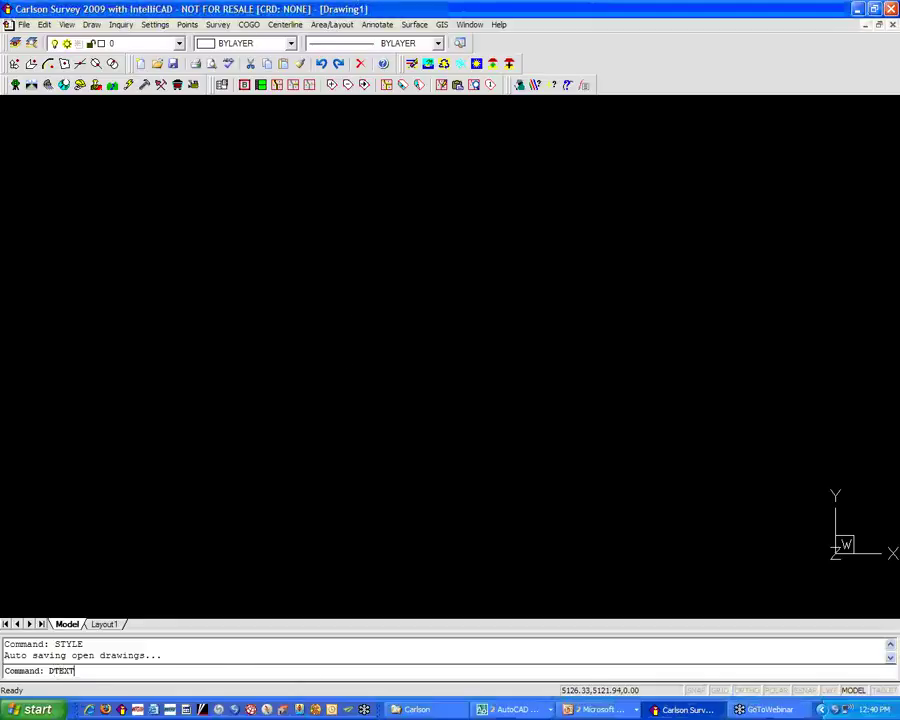
key(Return)
click(166, 301)
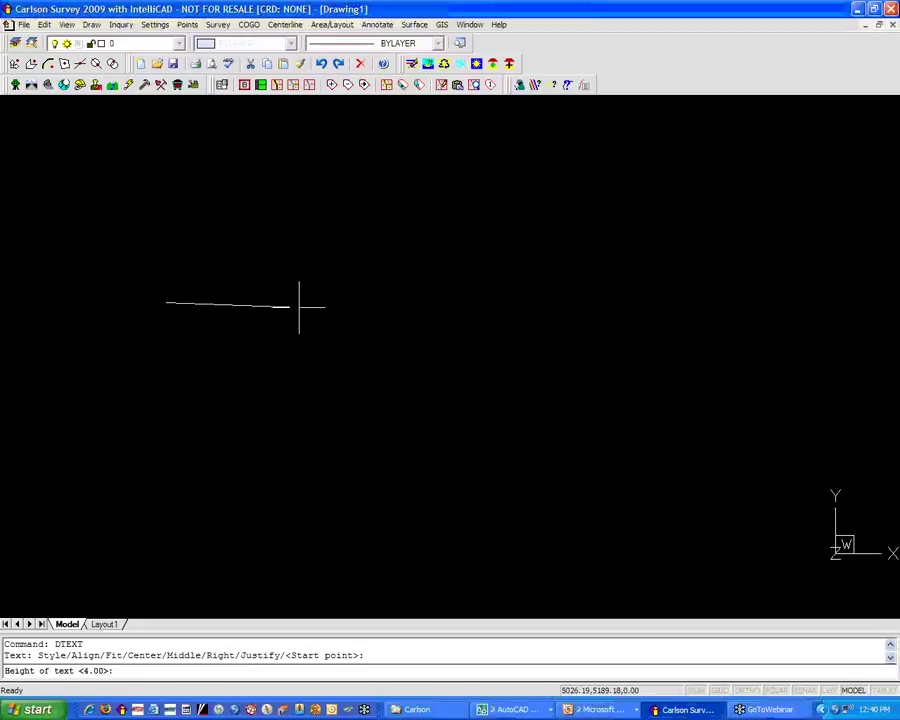
text(10)
key(Return)
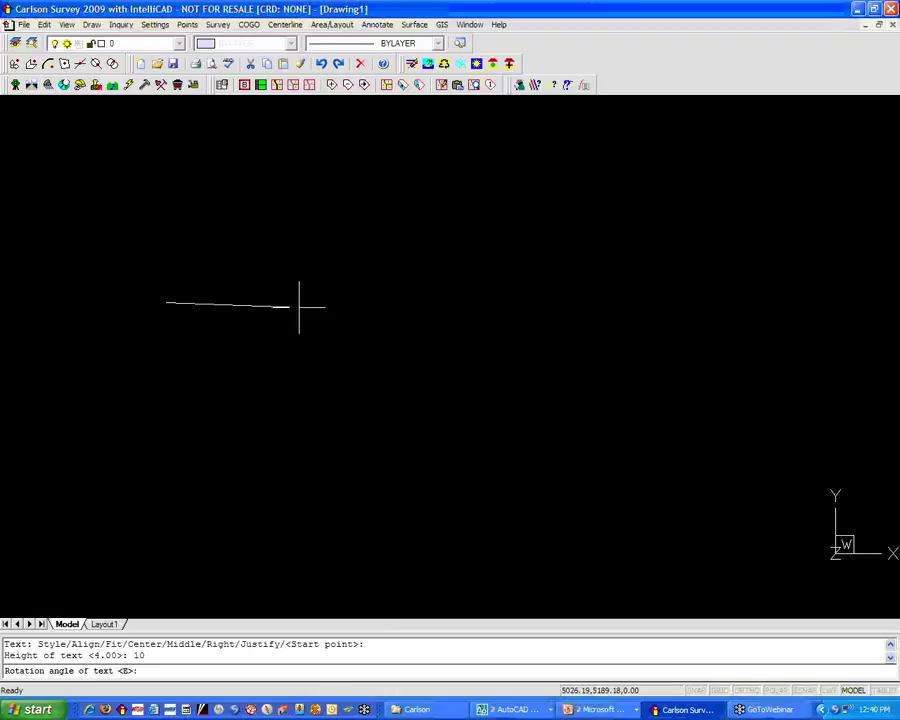
key(Return)
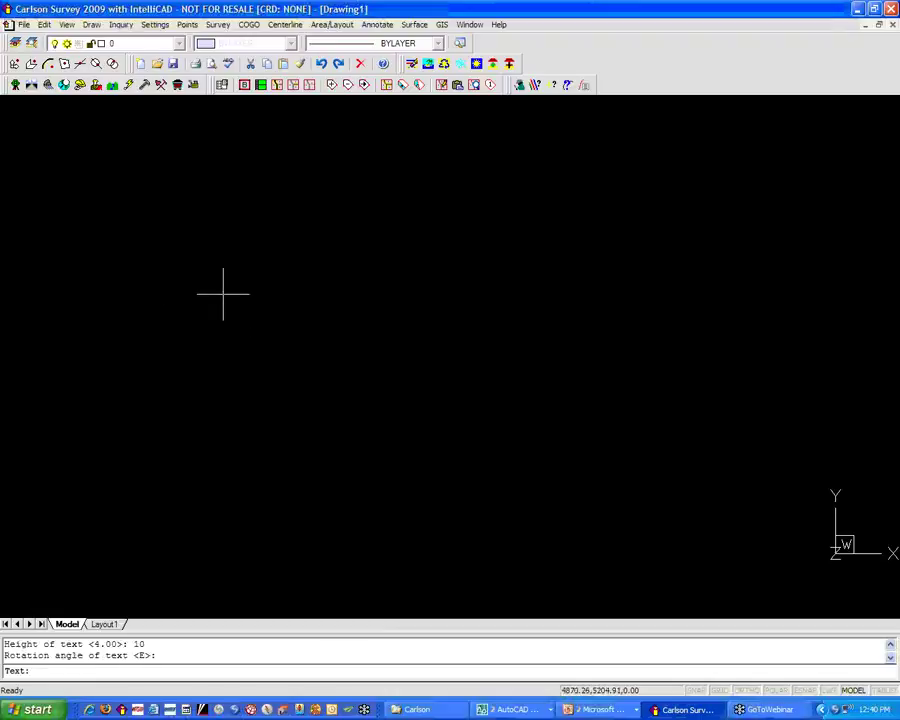
text(JENNIFER)
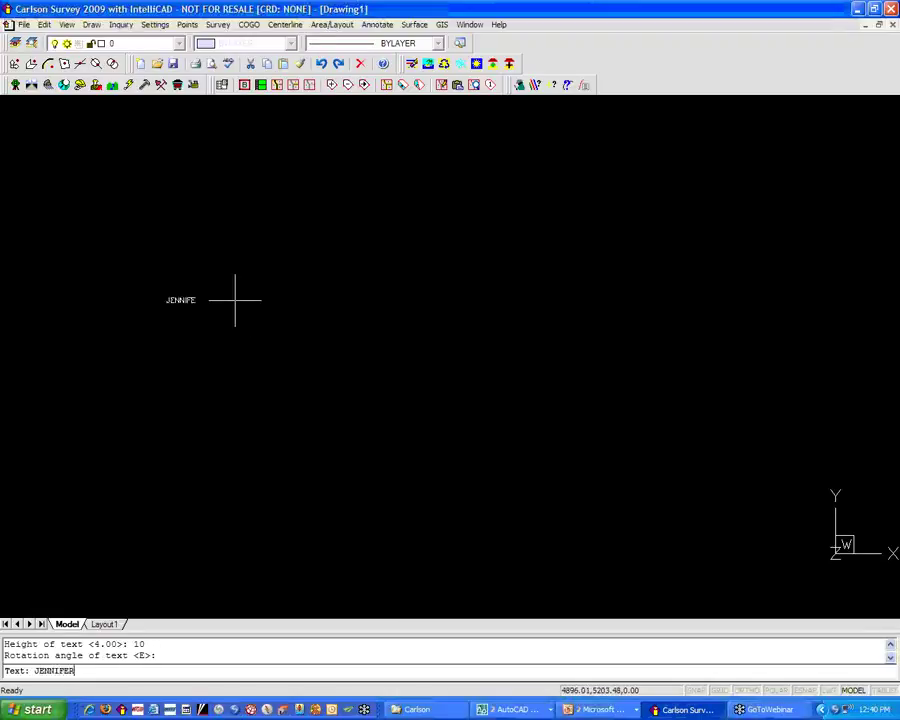
key(Return)
key(Return)
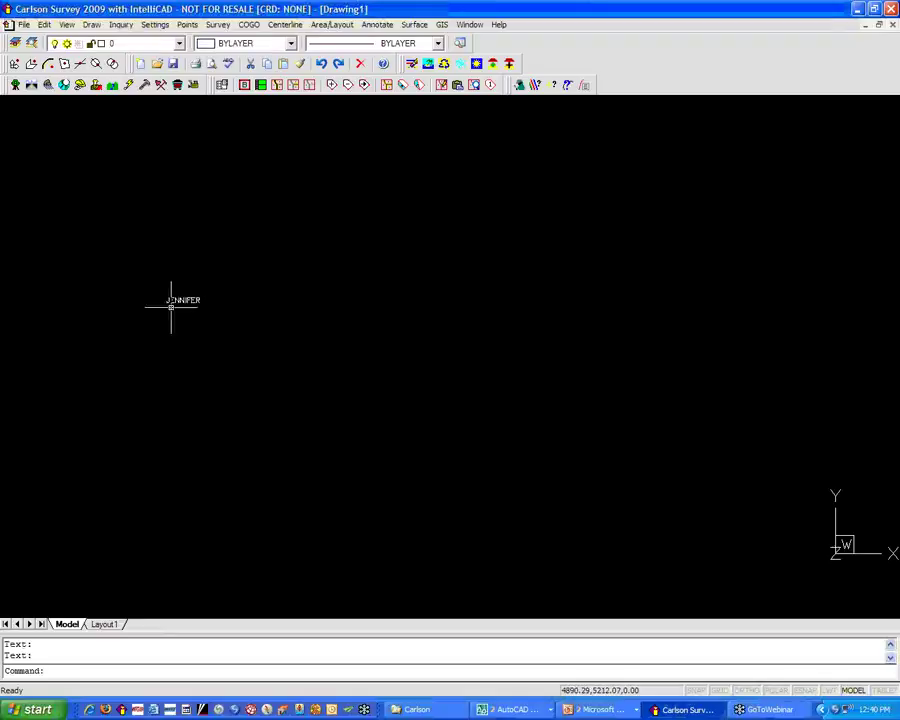
Step: Place the same first name below the existing text as single-line text with height 20 and the default rotation
scroll(171, 300, up, 2)
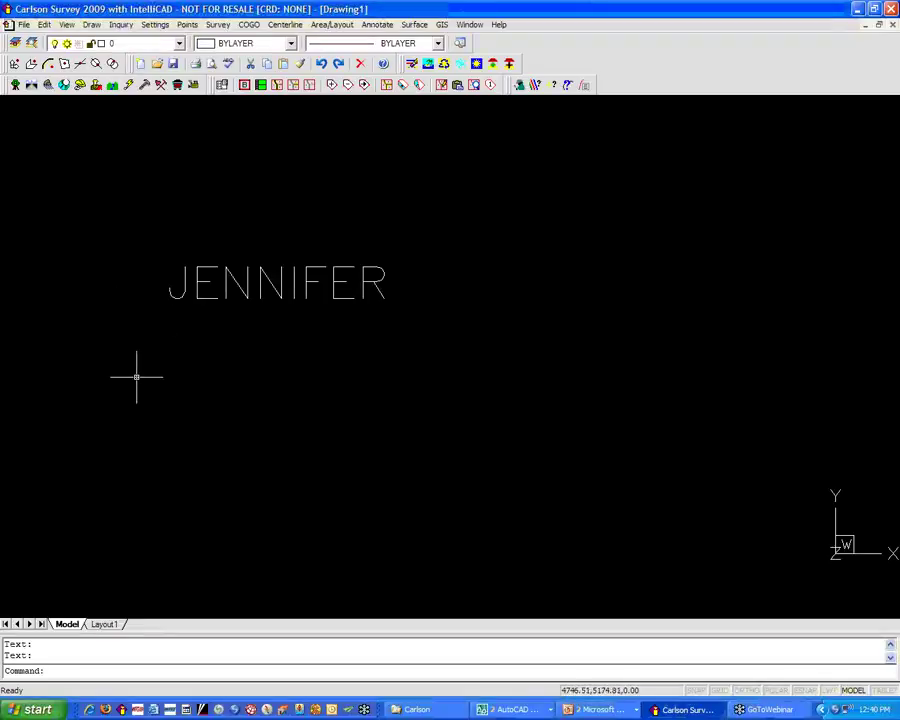
key(Return)
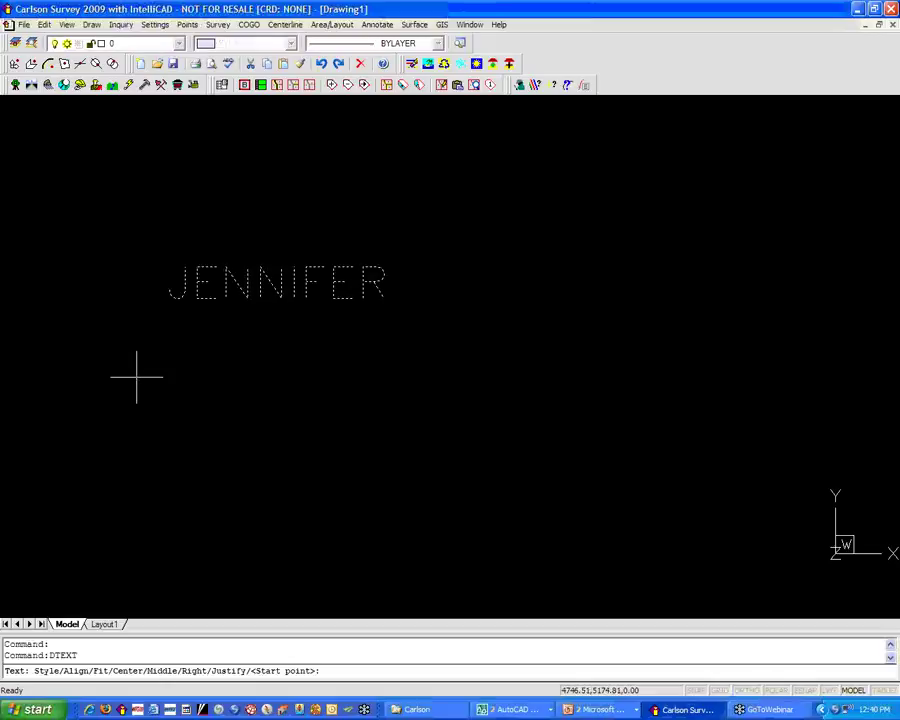
click(157, 434)
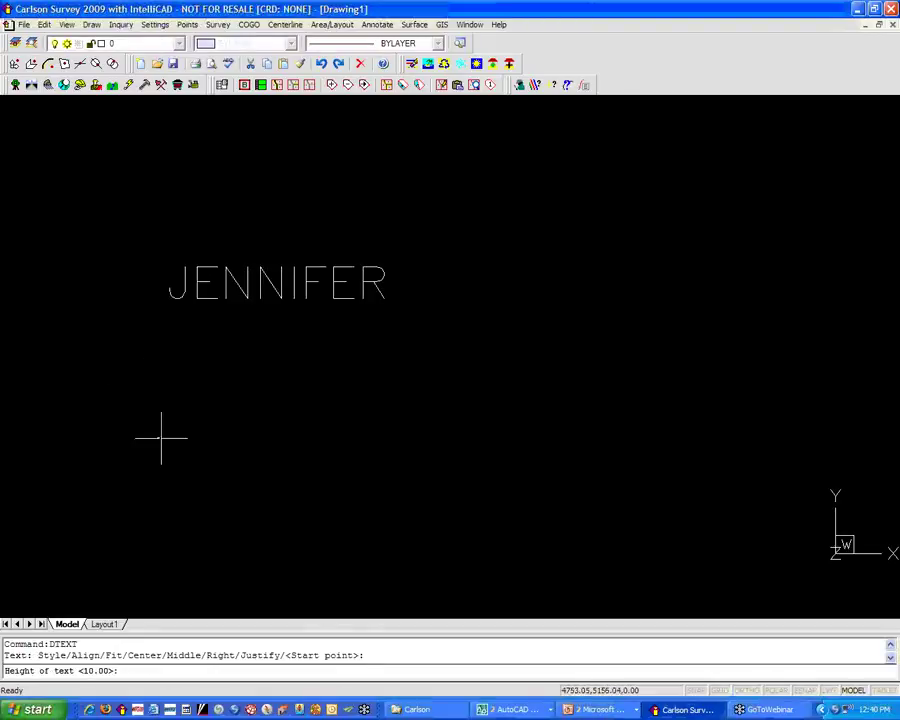
text(20)
key(Return)
key(Return)
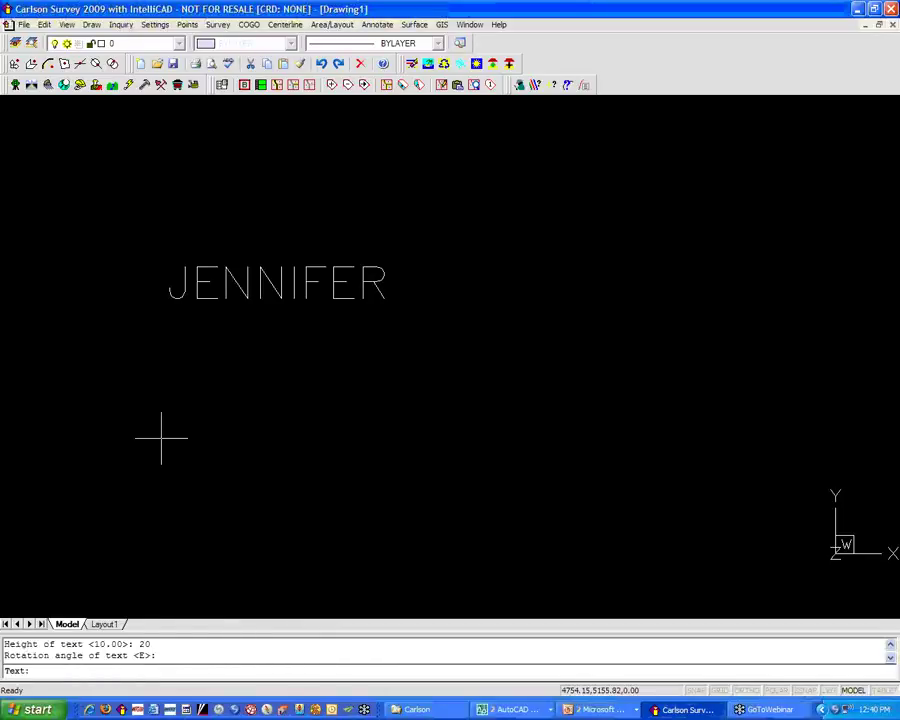
text(JENNIFER)
key(Return)
key(Return)
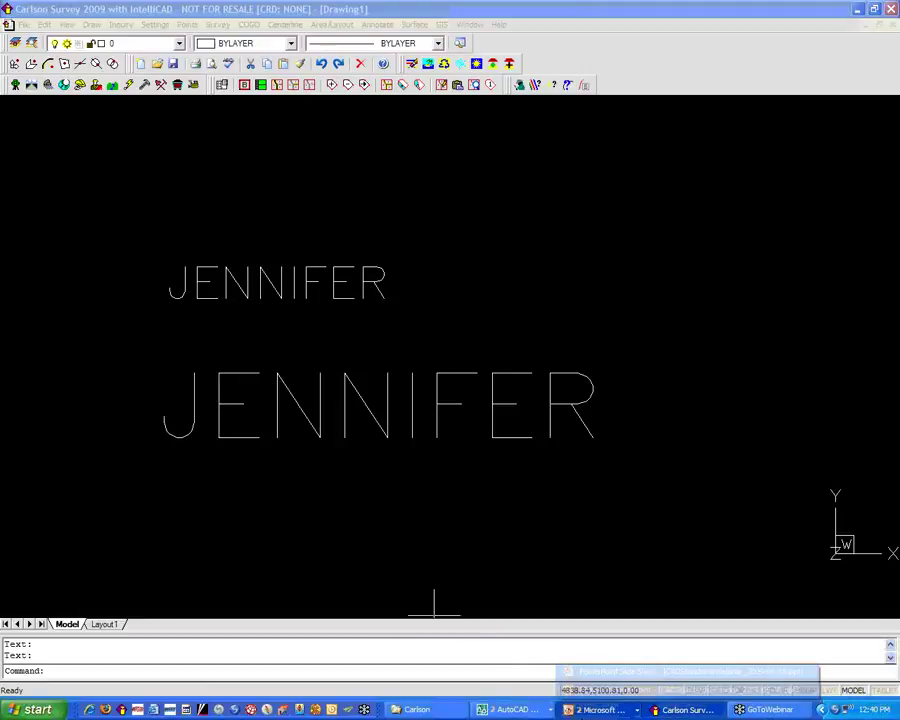
Step: Switch back to the PowerPoint slide show at the Text Style Standards slide
click(589, 672)
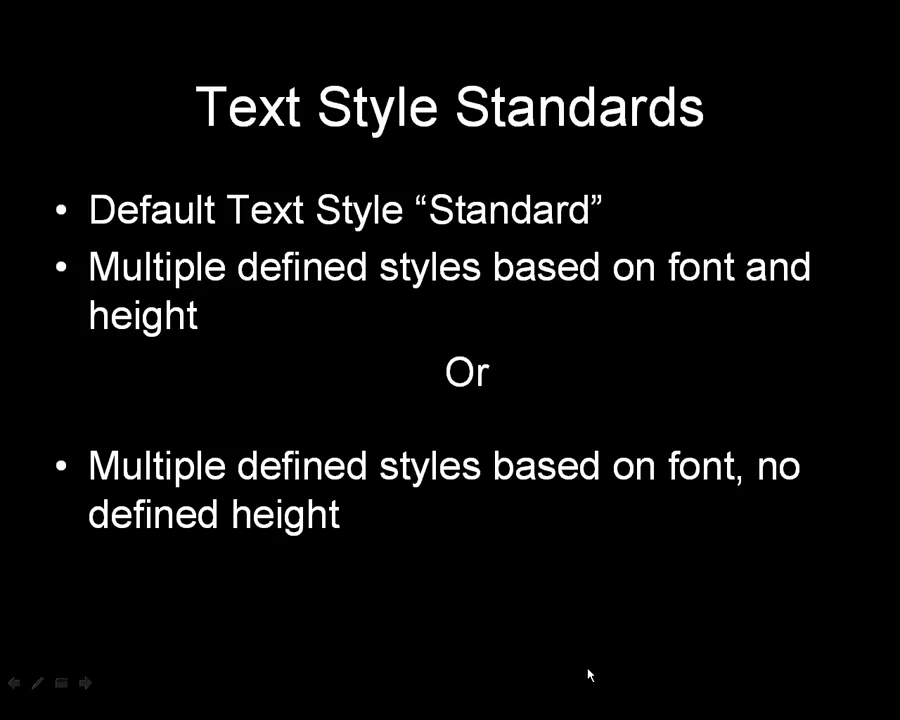
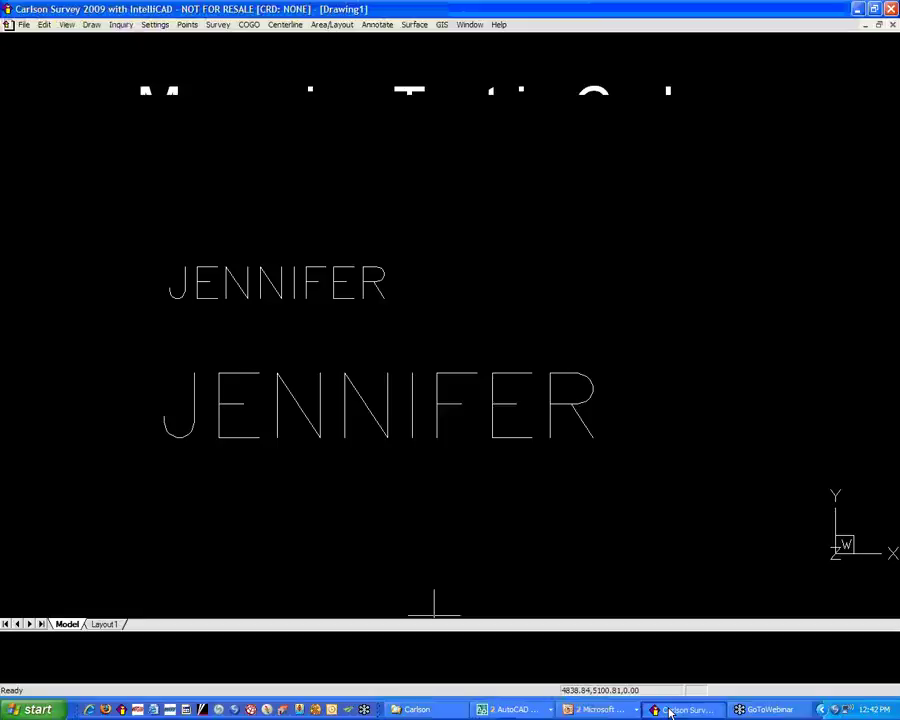
Step: Draw a long horizontal line above the two name texts in the Carlson Survey drawing
text(L)
key(Return)
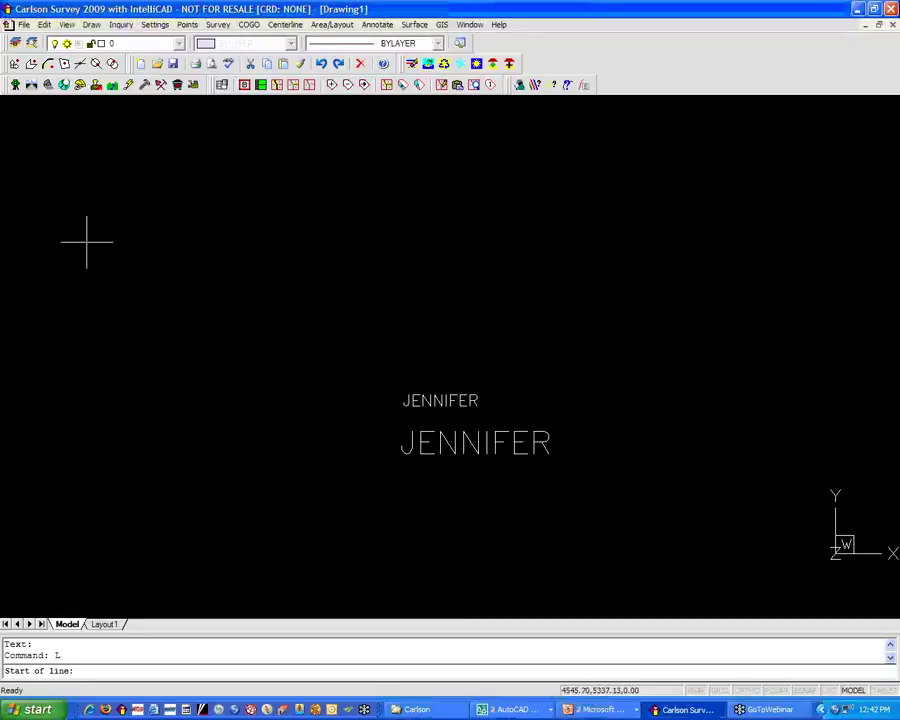
click(86, 241)
click(800, 242)
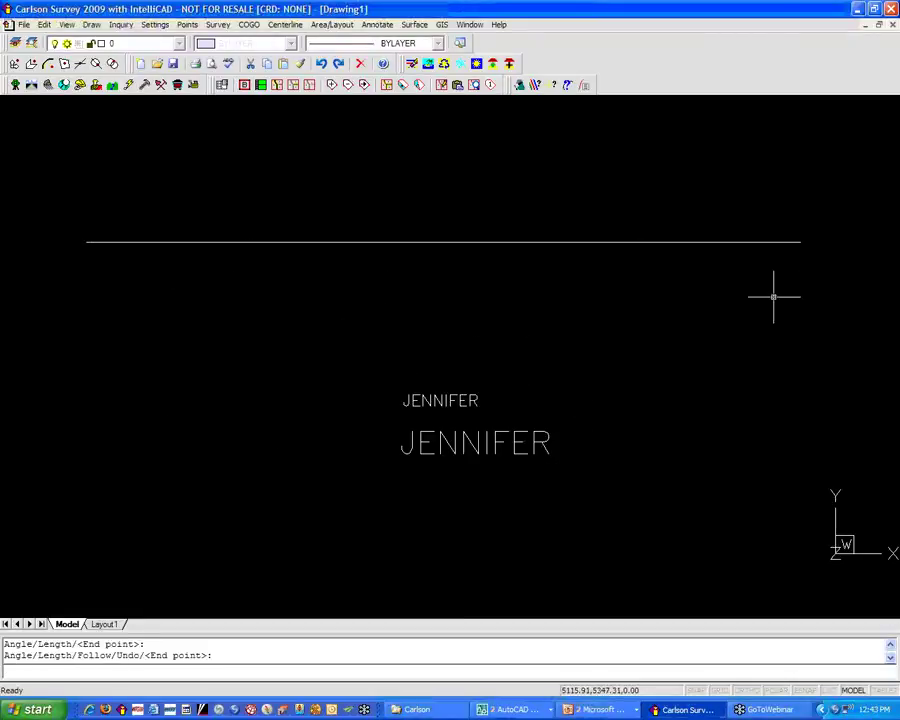
key(Return)
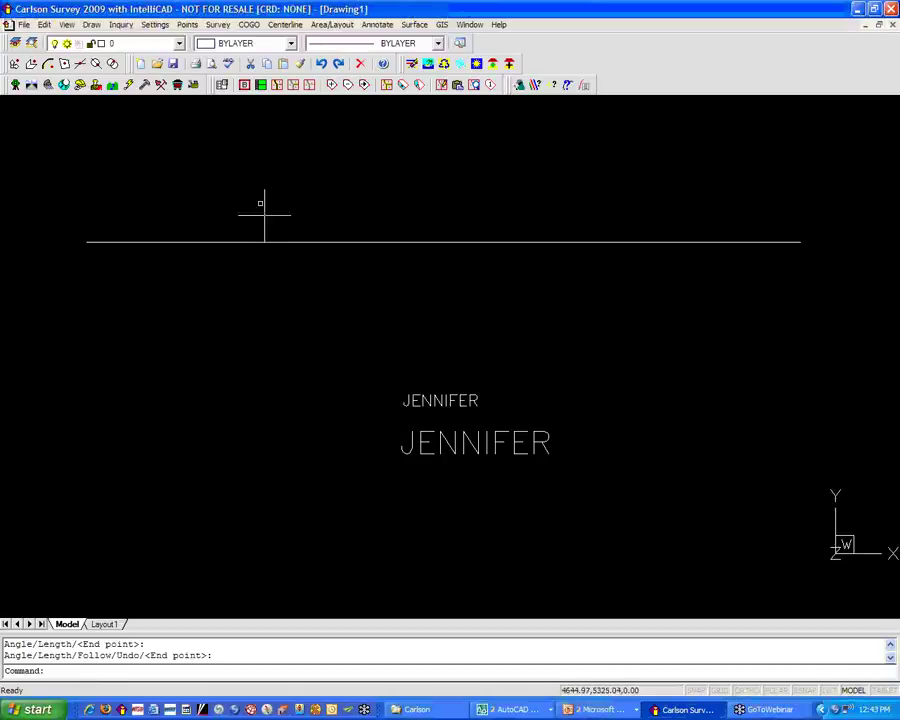
Step: Set the drawing's horizontal scale to 100 and the text plot size to .1 in Drawing Setup
click(154, 25)
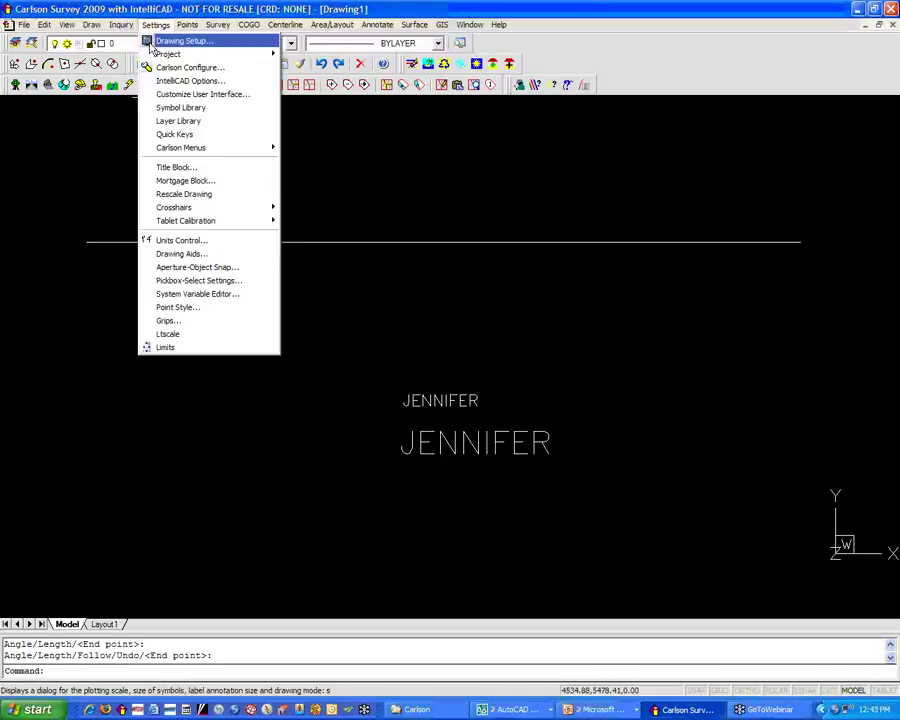
click(160, 41)
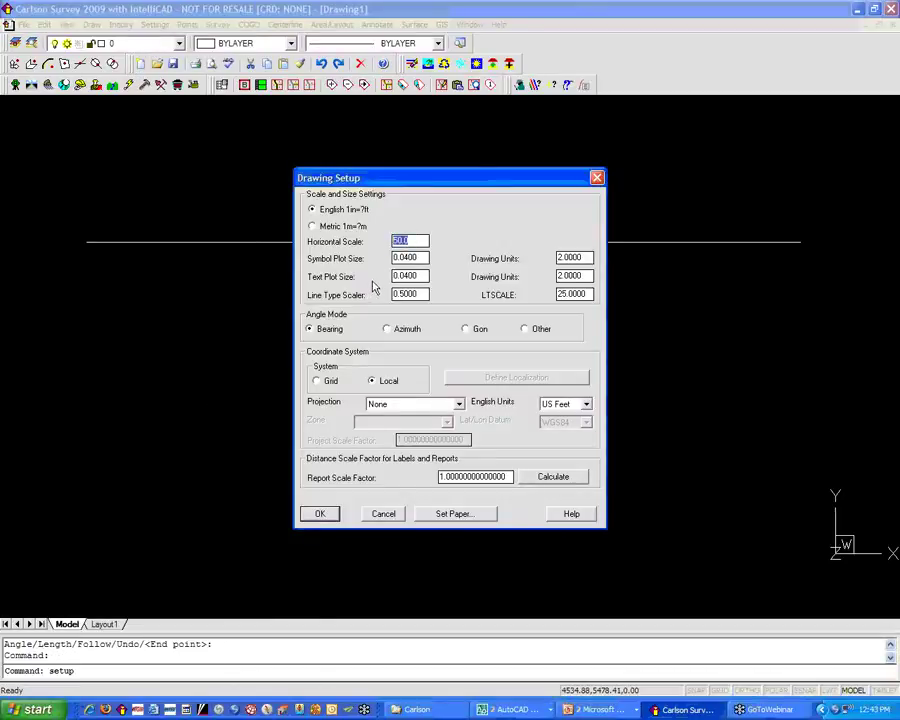
text(100)
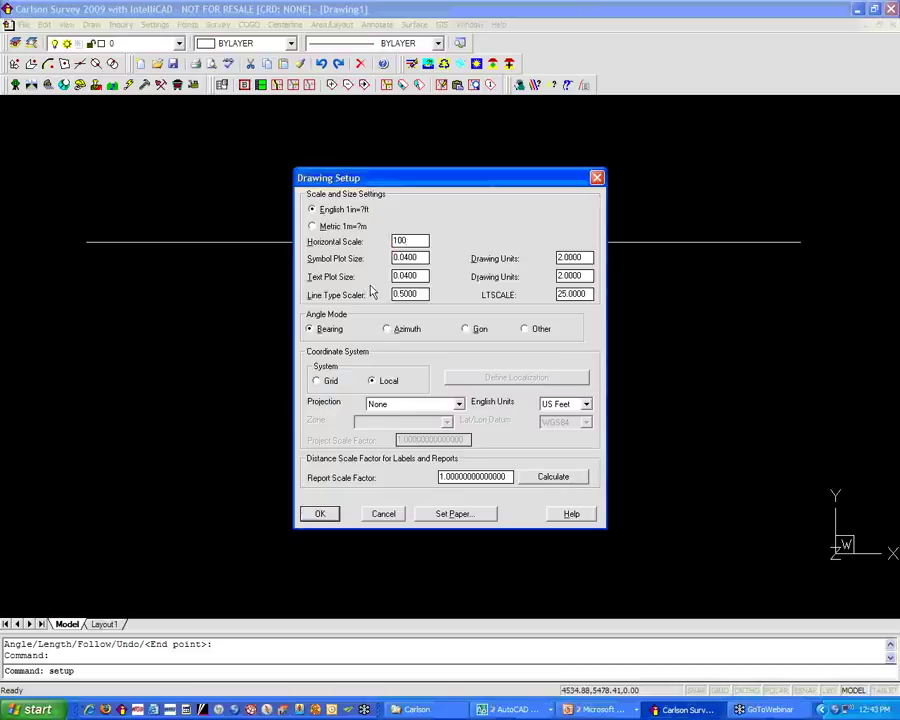
drag(300, 287, 369, 288)
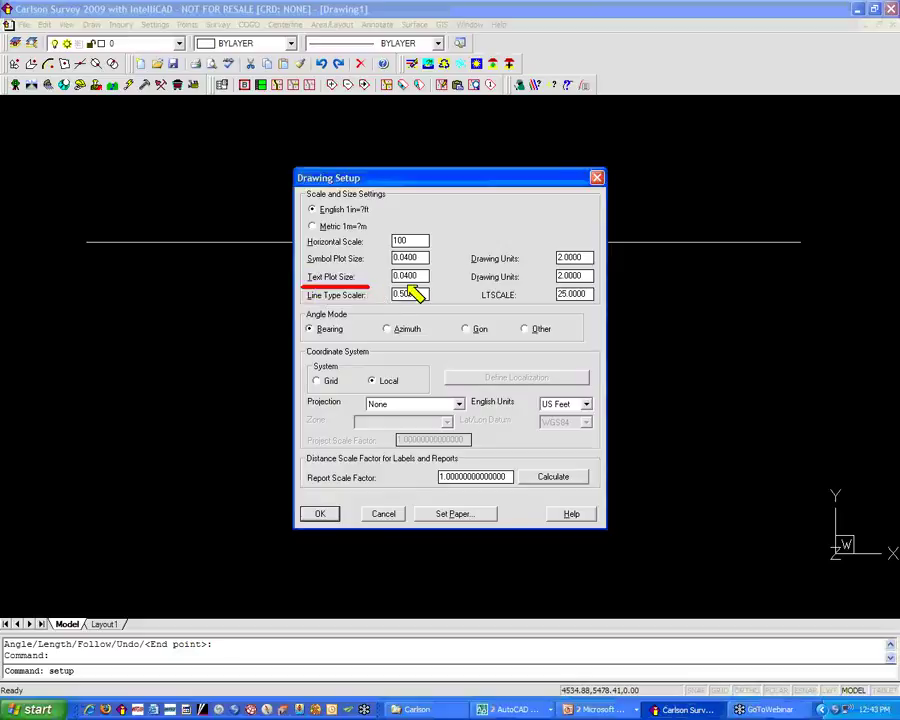
key(Escape)
drag(424, 276, 376, 277)
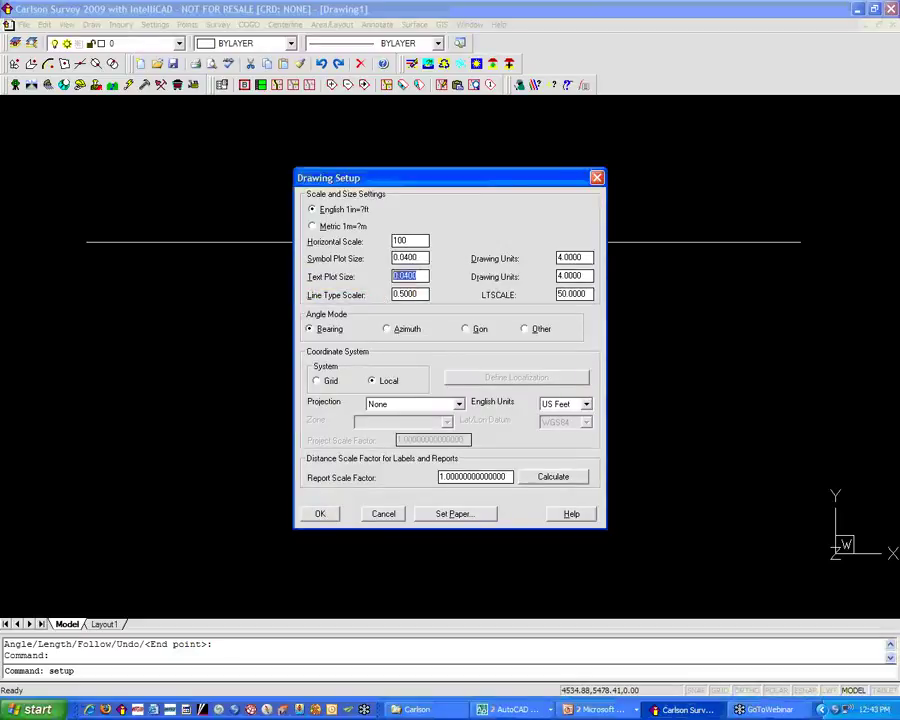
text(1)
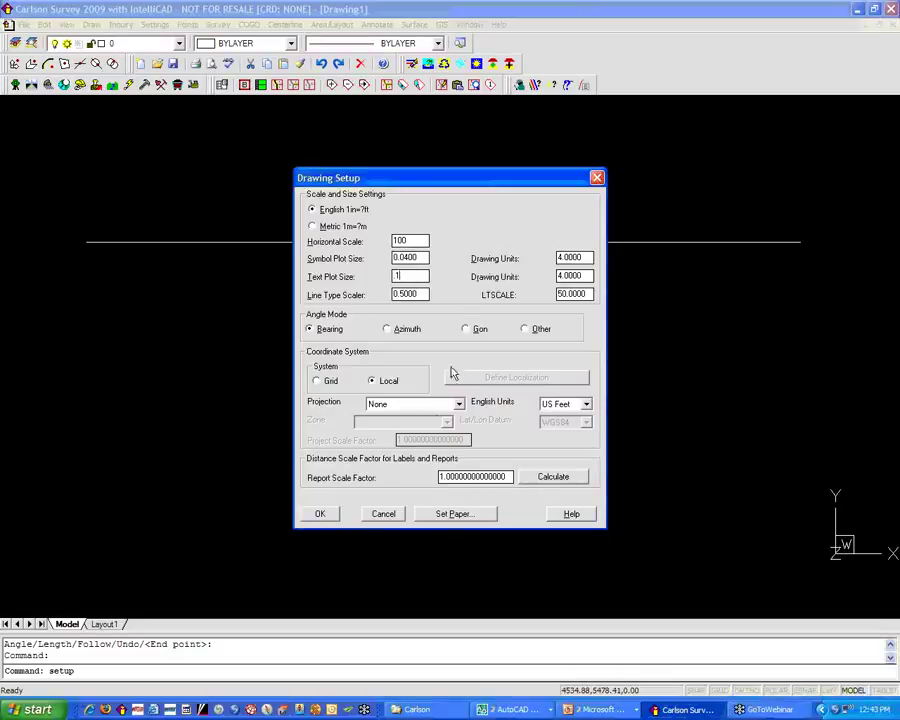
click(331, 521)
click(321, 514)
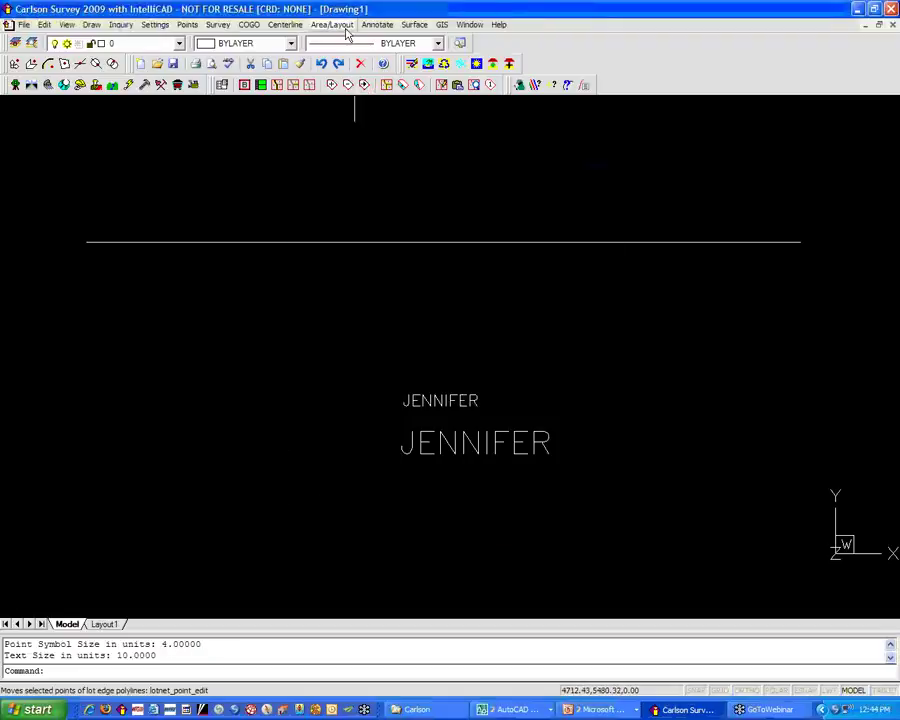
Step: Set the annotation defaults to a text size scaler of .1 and the ROMANS text style
click(333, 24)
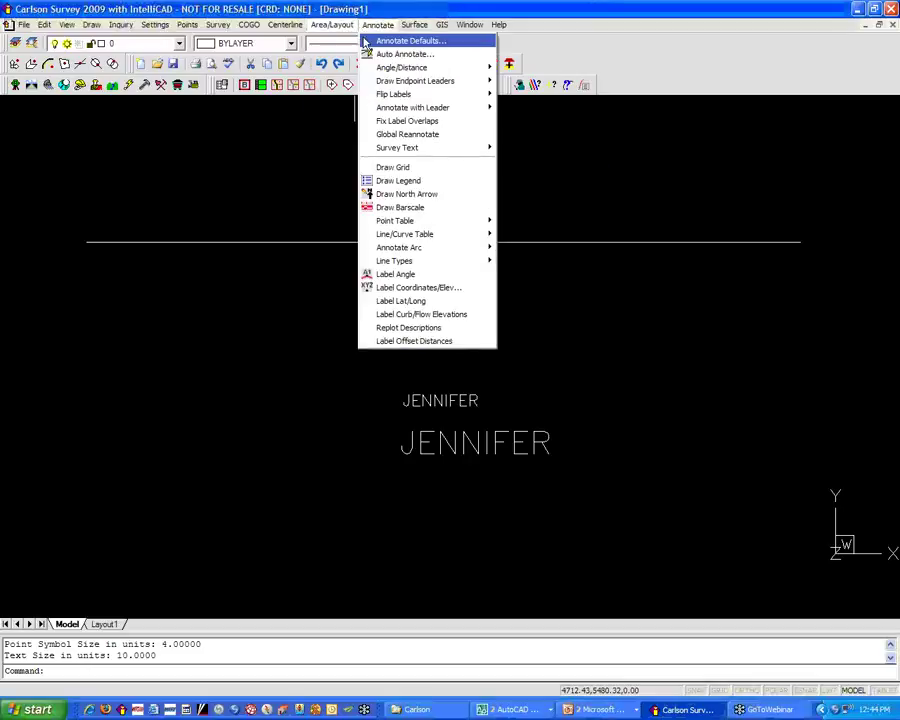
click(366, 42)
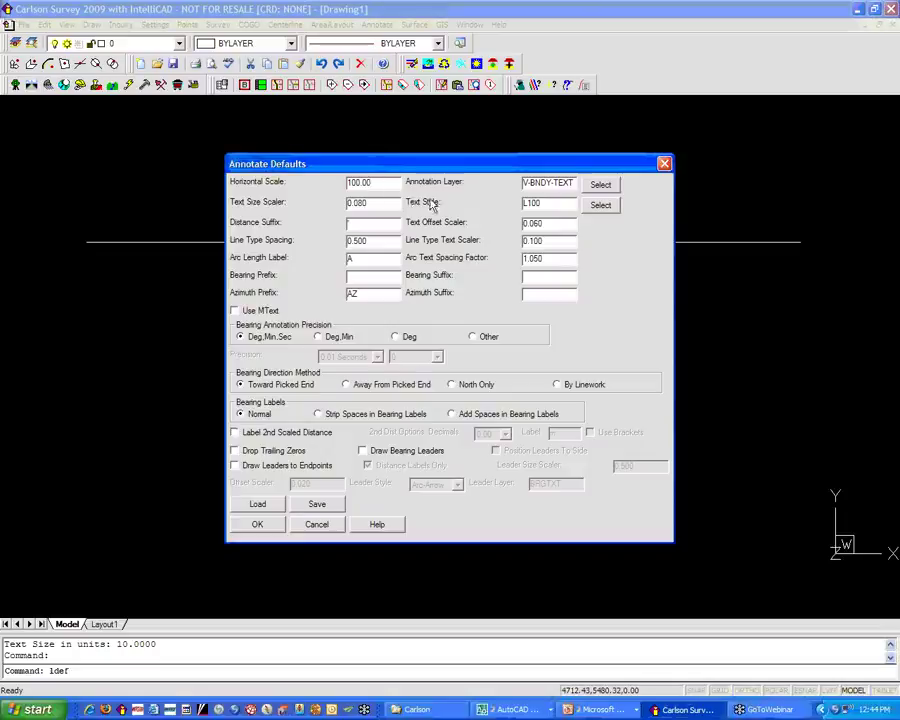
drag(387, 205, 300, 222)
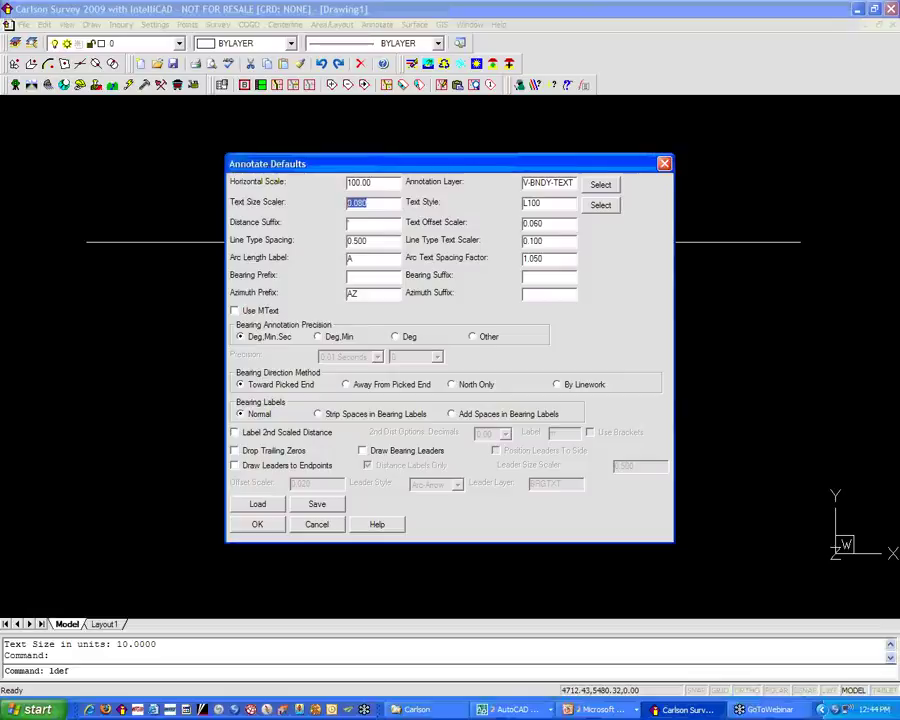
text(1)
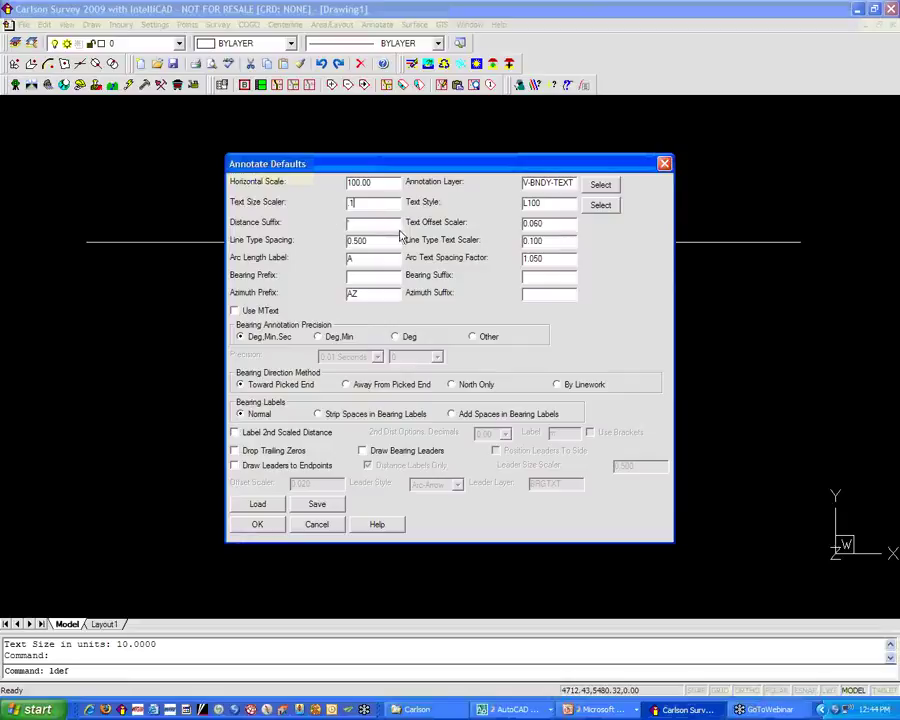
double_click(530, 203)
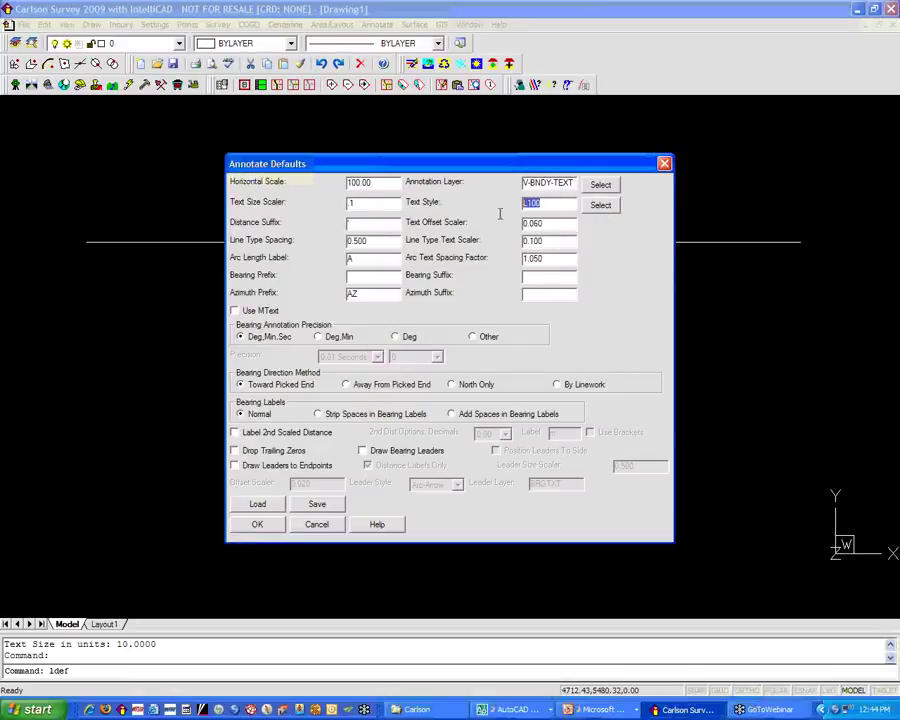
click(602, 208)
click(352, 308)
click(398, 437)
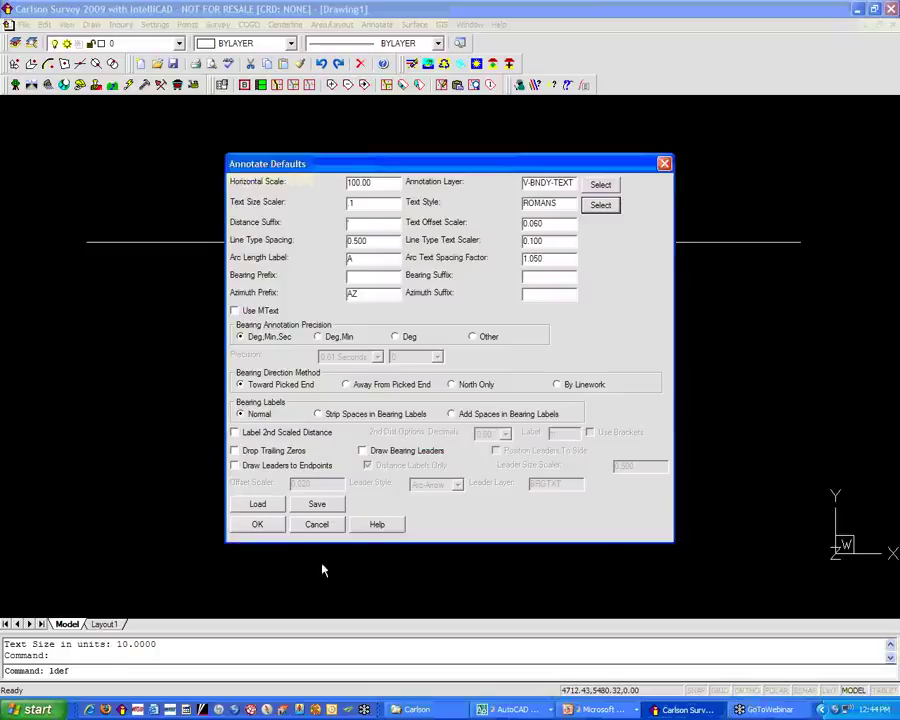
click(265, 527)
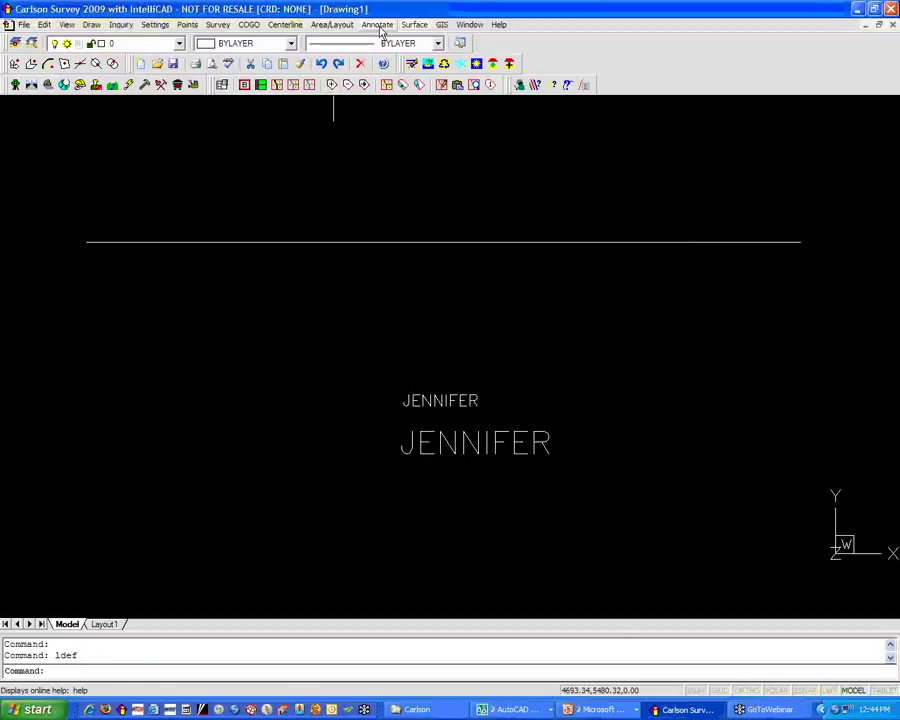
Step: Auto-annotate the long horizontal line with its bearing and distance above the line, using the current Auto-Annotate settings
click(377, 24)
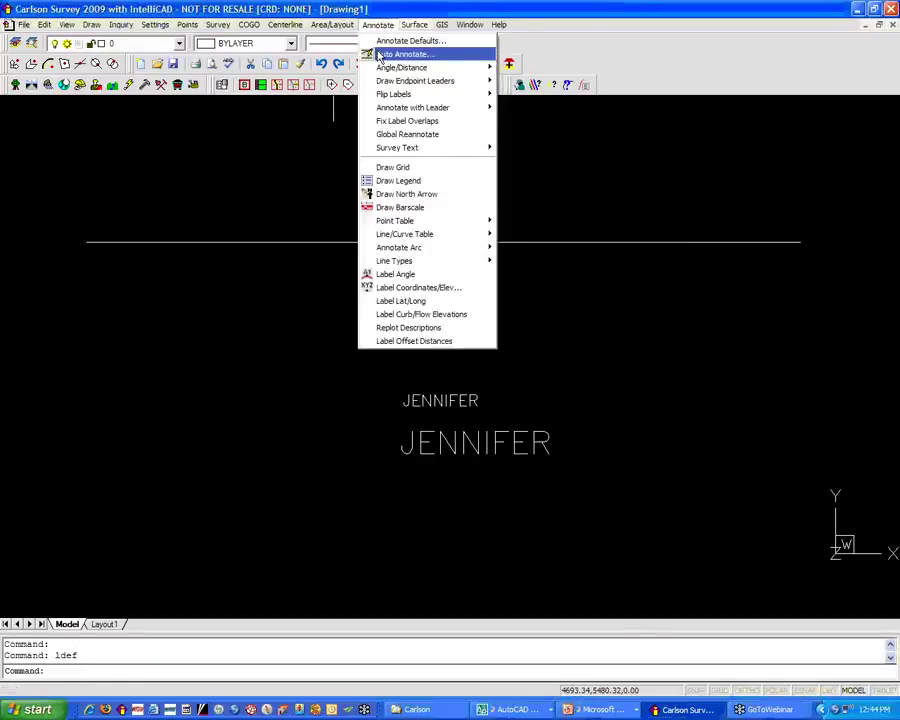
click(381, 53)
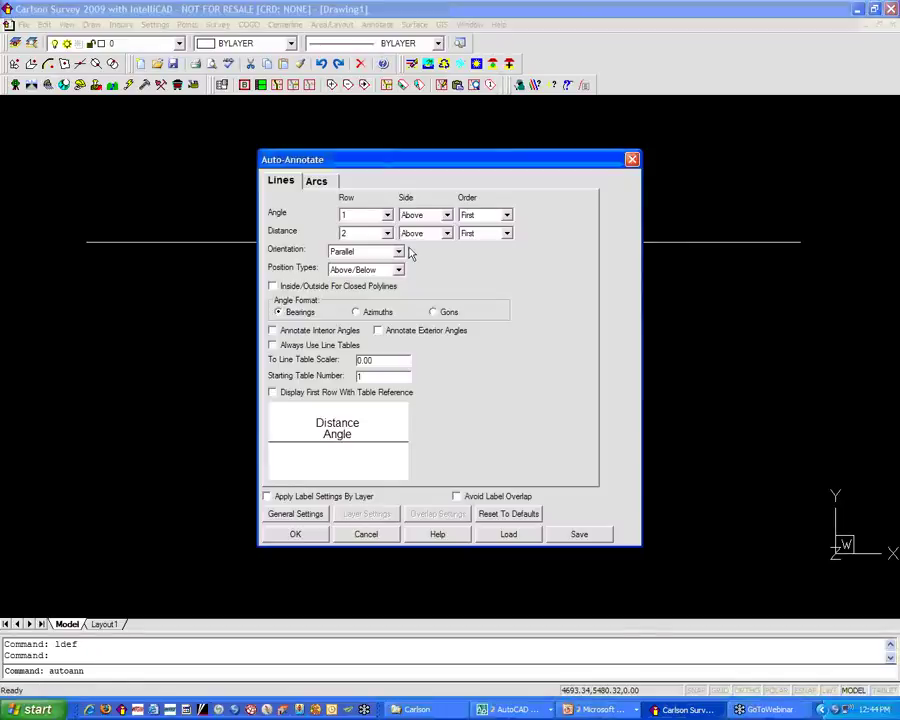
click(312, 540)
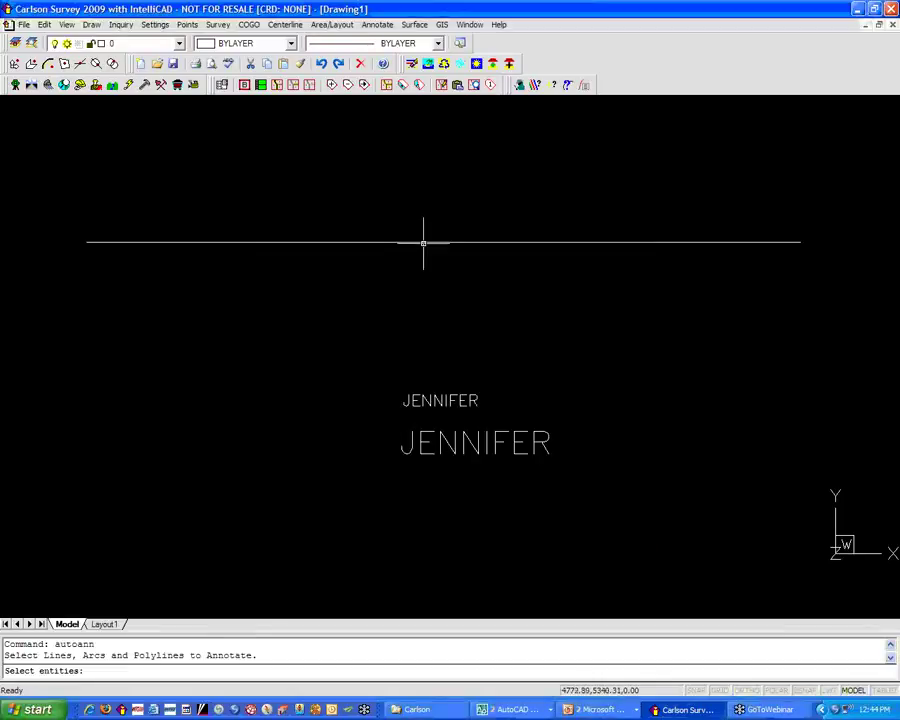
click(423, 242)
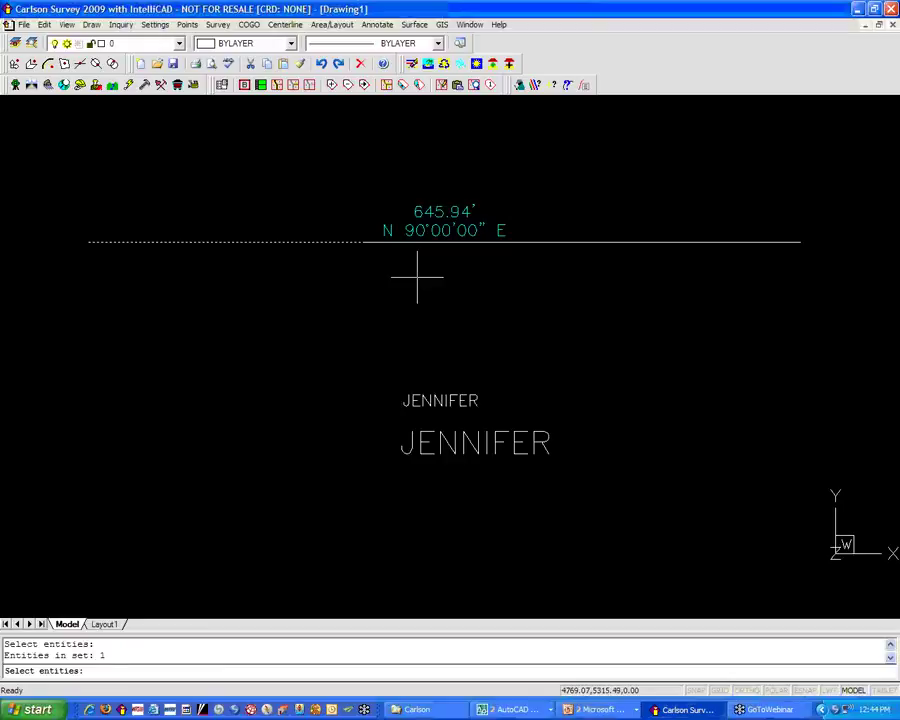
key(Return)
Step: List the properties of the distance label above the line to check its text height and style
click(444, 211)
click(424, 209)
text(LI)
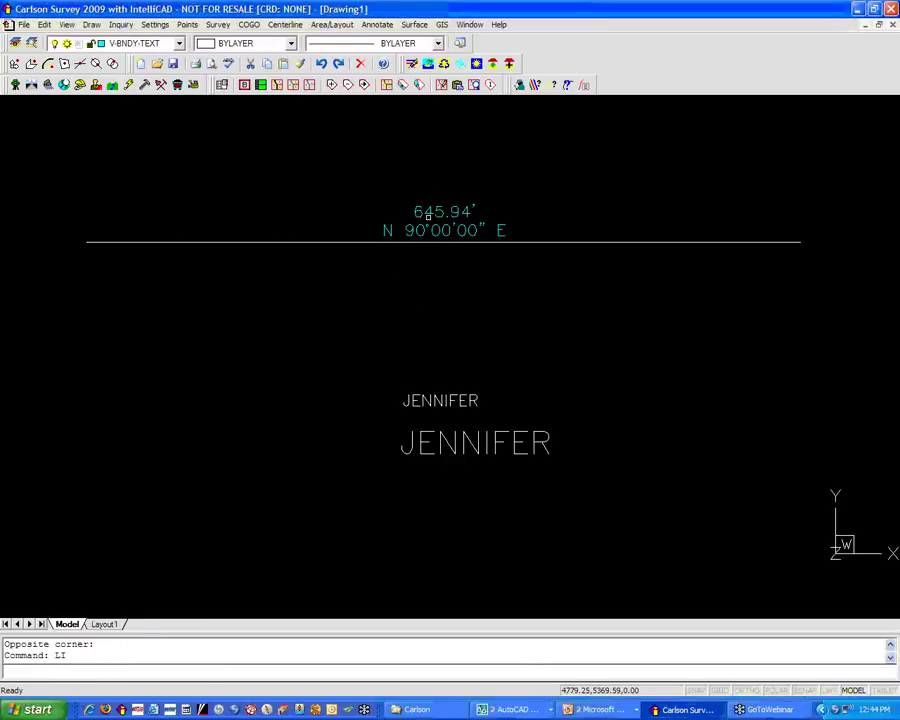
key(Return)
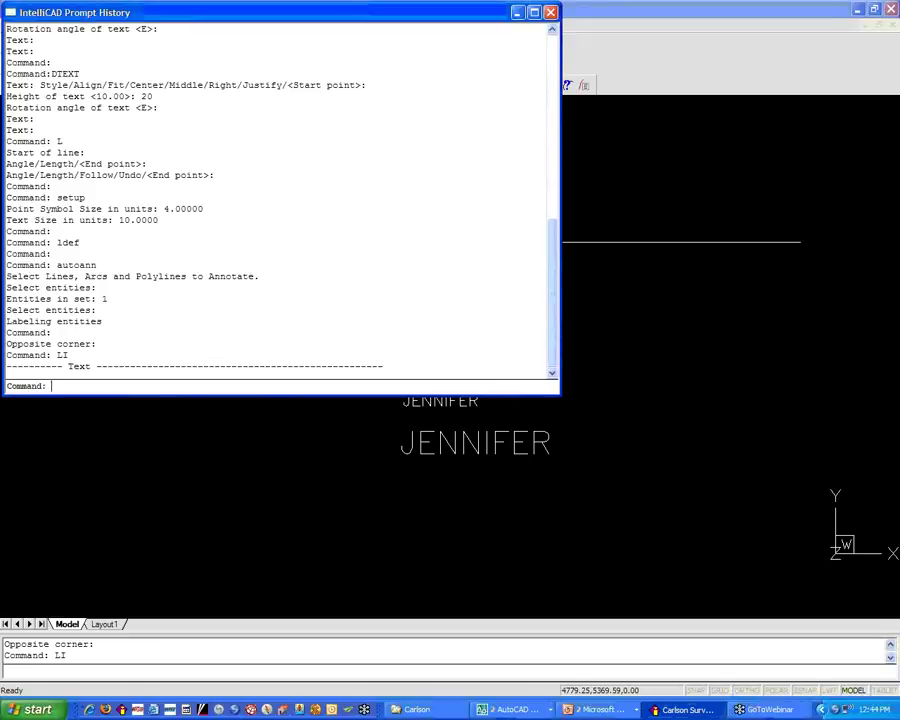
click(551, 13)
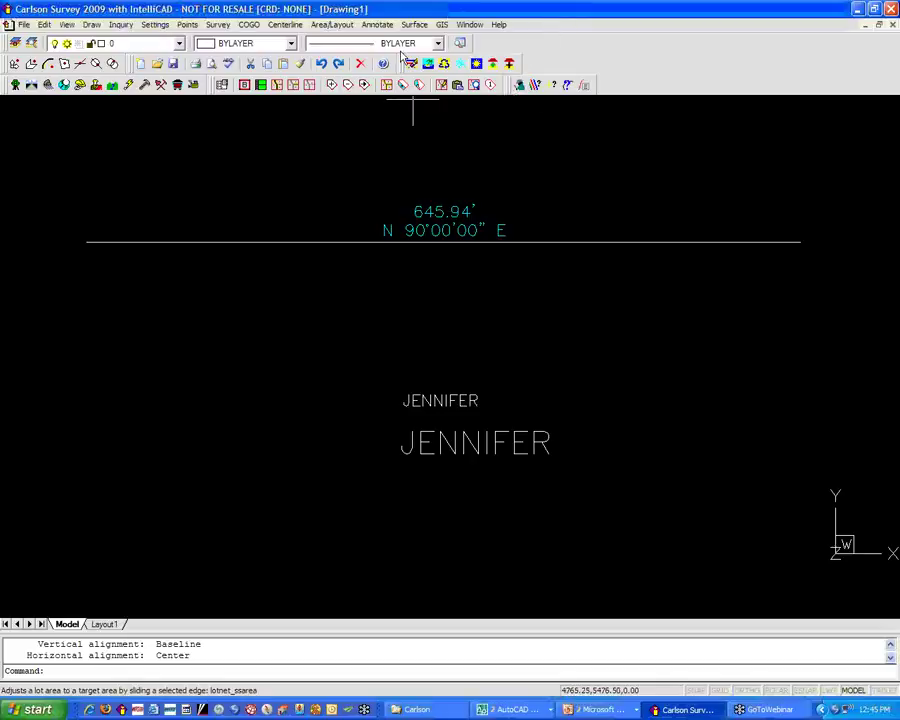
Step: Set the text size scaler in the annotation defaults to .2
click(378, 24)
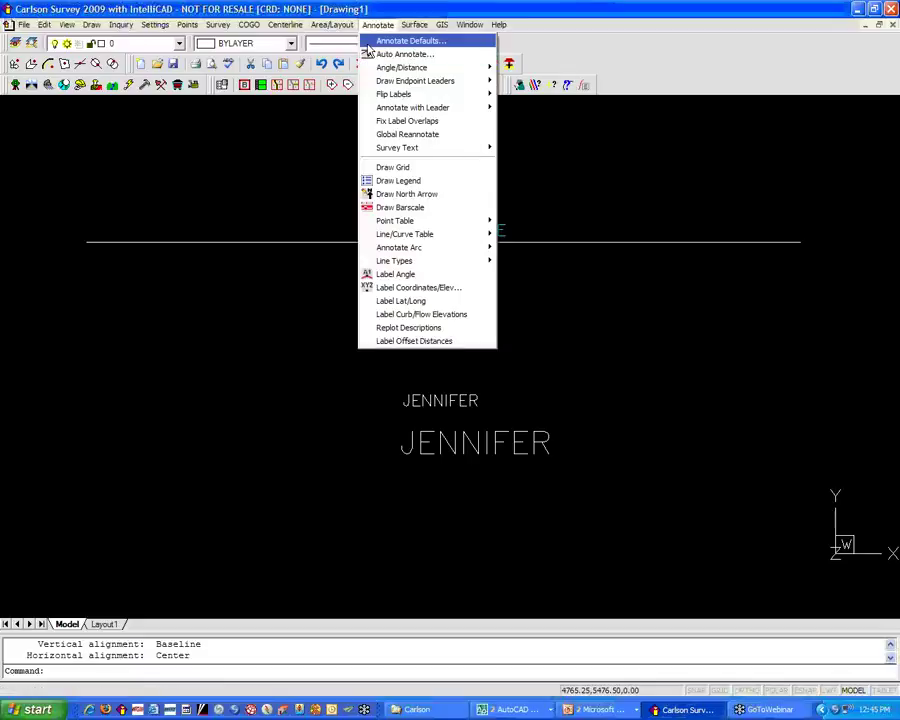
click(368, 44)
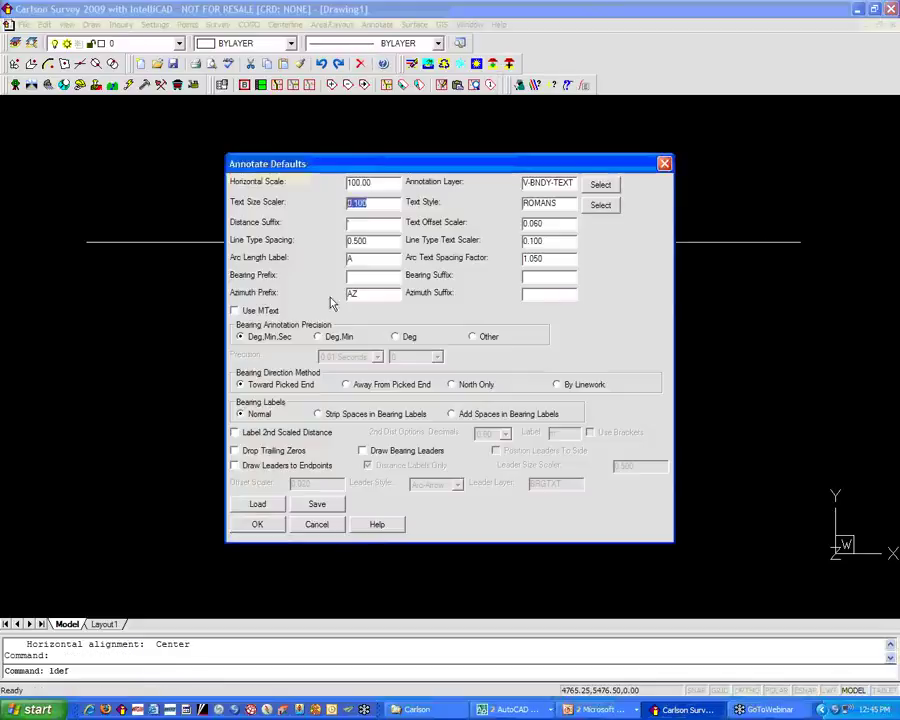
text(2)
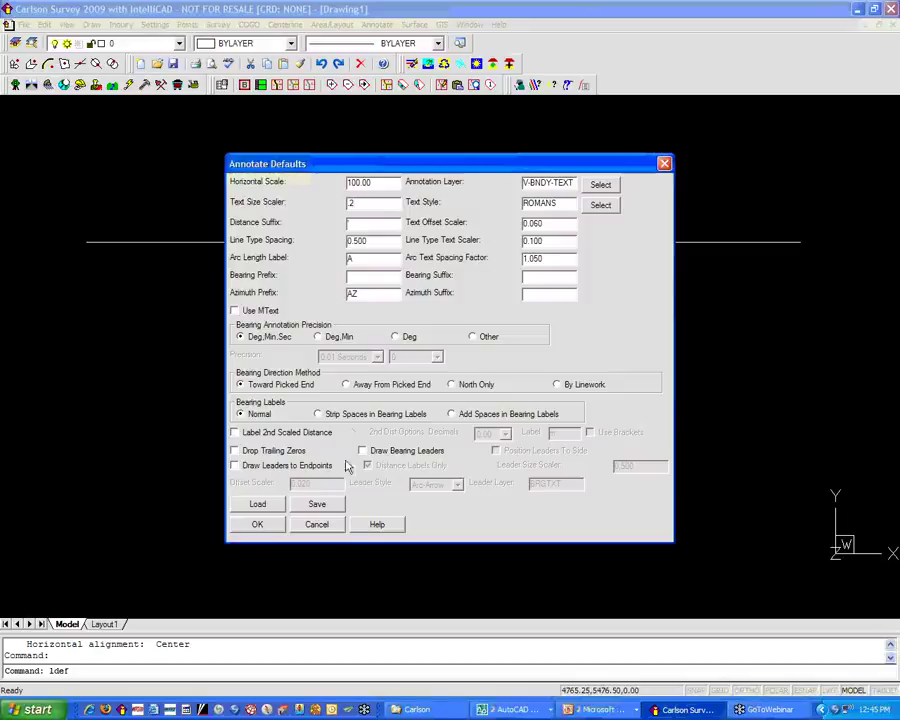
click(263, 530)
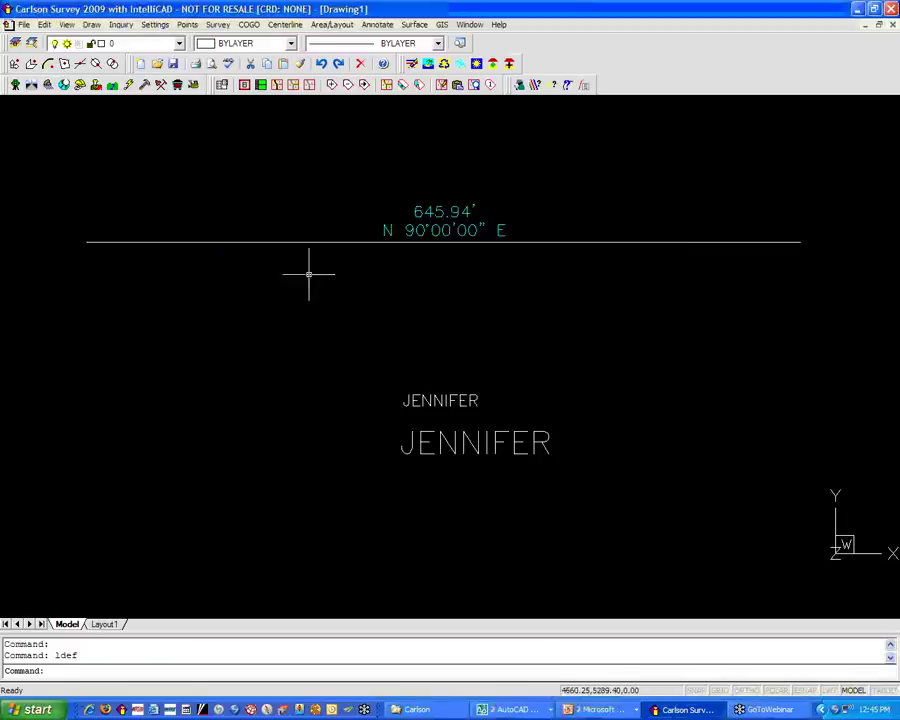
Step: Auto-annotate the horizontal line again with both the angle and distance labels placed below it
click(379, 26)
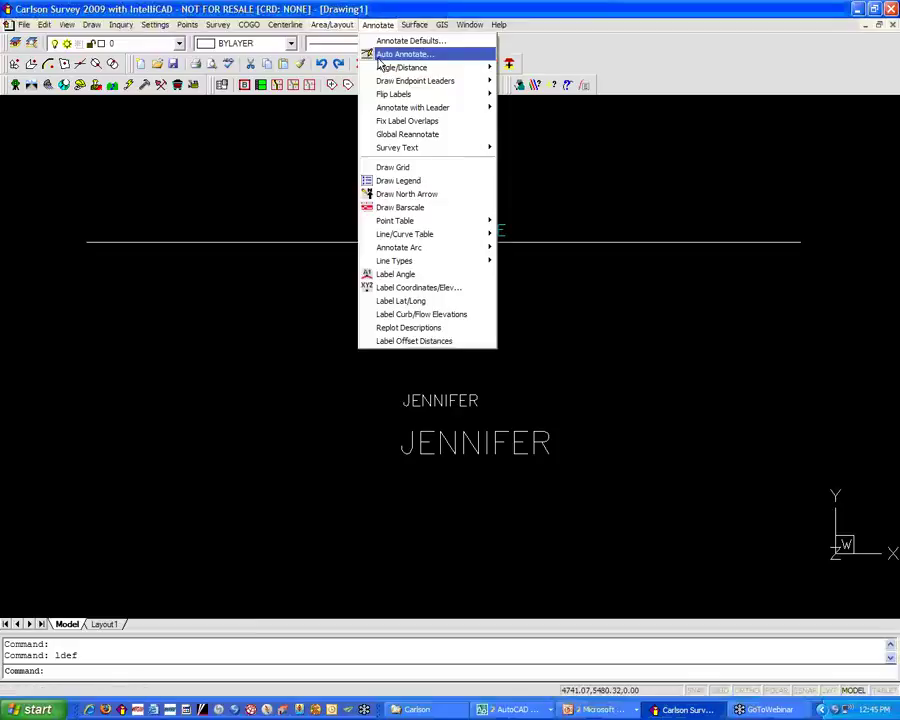
click(379, 59)
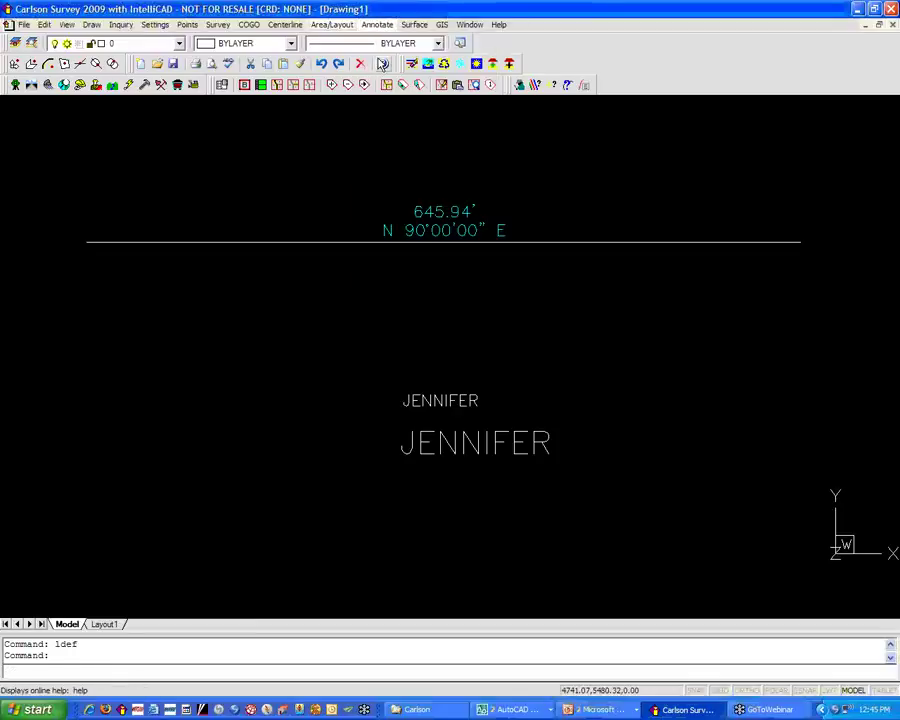
click(440, 215)
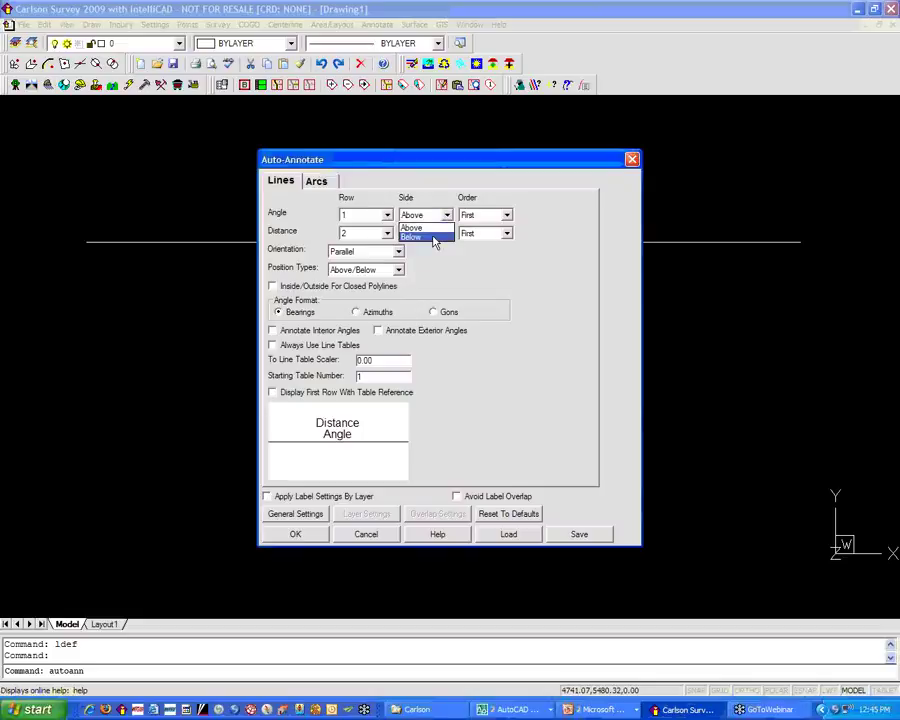
click(433, 237)
click(446, 233)
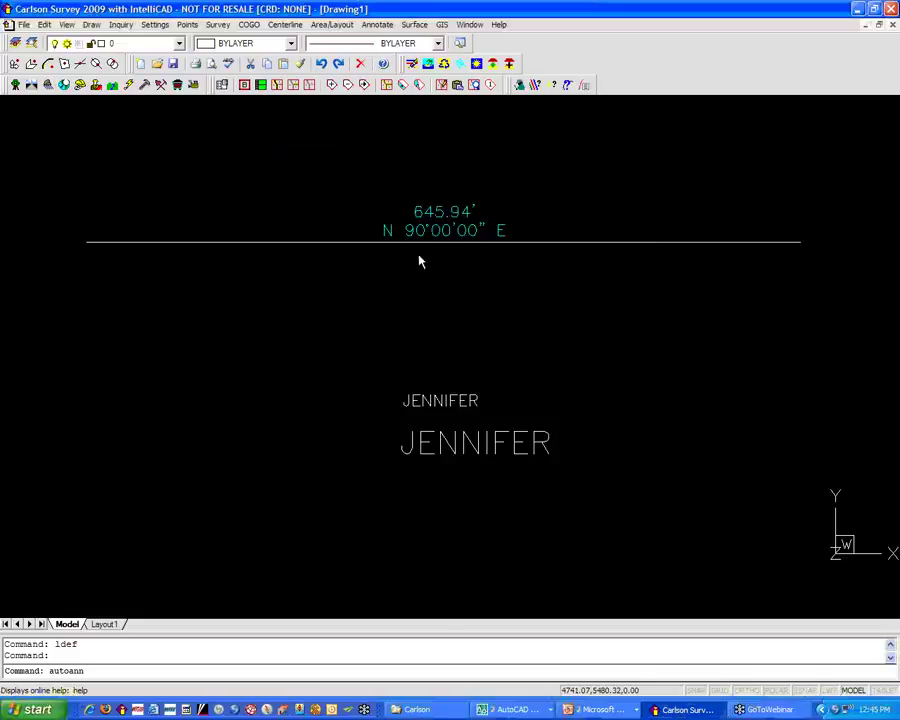
click(420, 259)
click(305, 536)
click(304, 242)
key(Return)
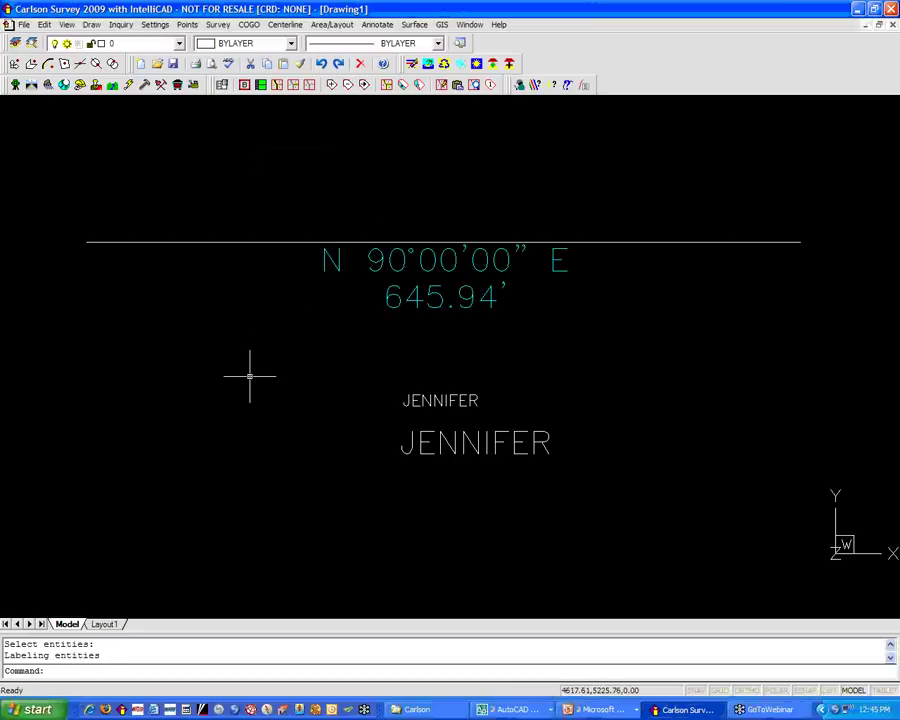
Step: List the properties of the bearing label below the line to check its text height
click(372, 250)
click(353, 296)
text(L)
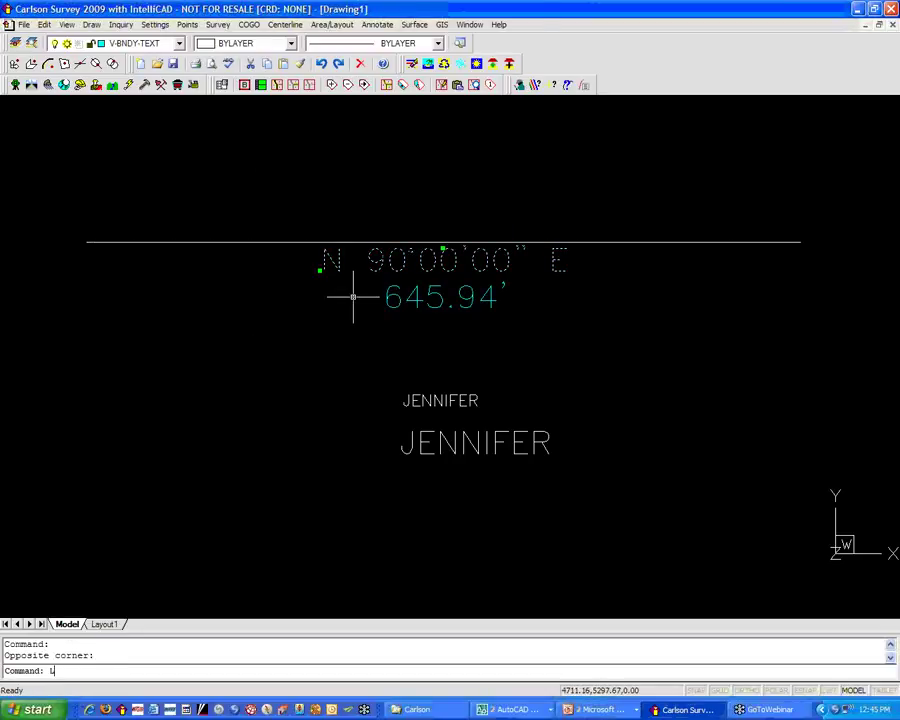
text(I)
key(Return)
click(543, 12)
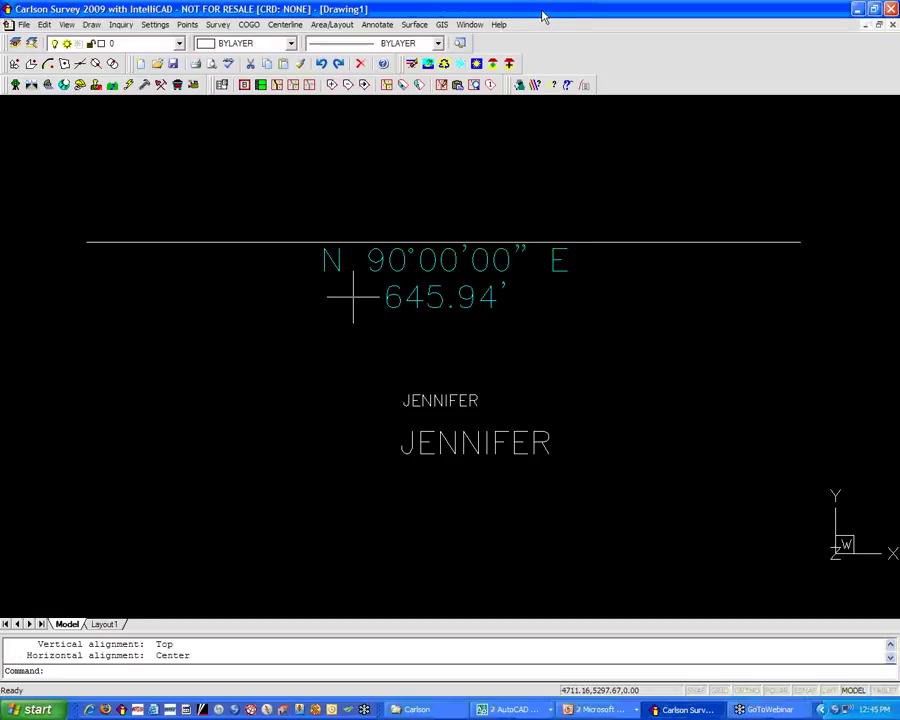
Step: In the area defaults, set the text size of the Lot Description label field to .2
click(333, 24)
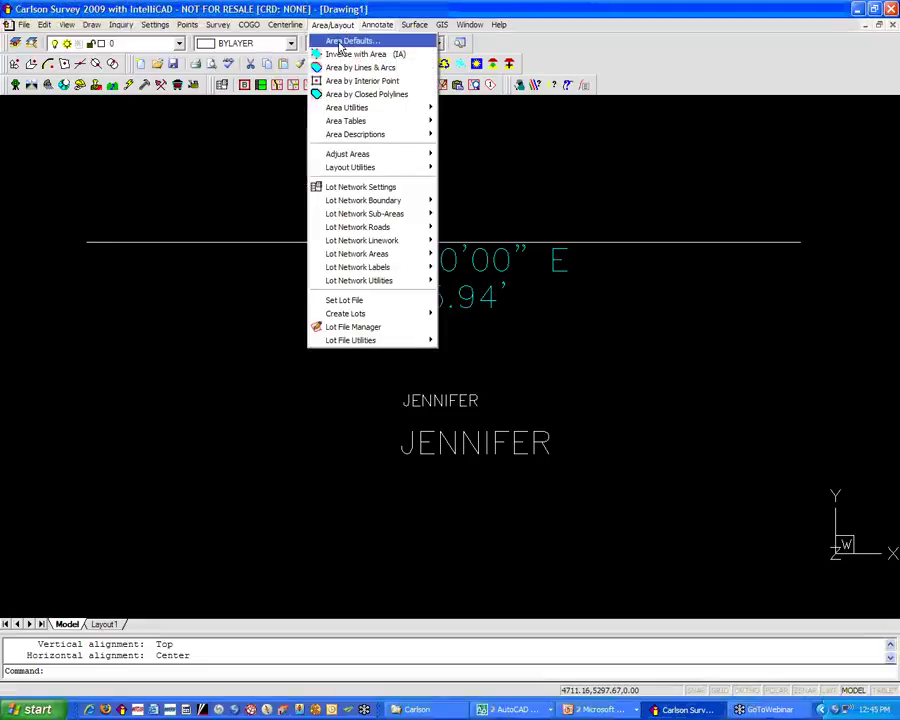
click(339, 42)
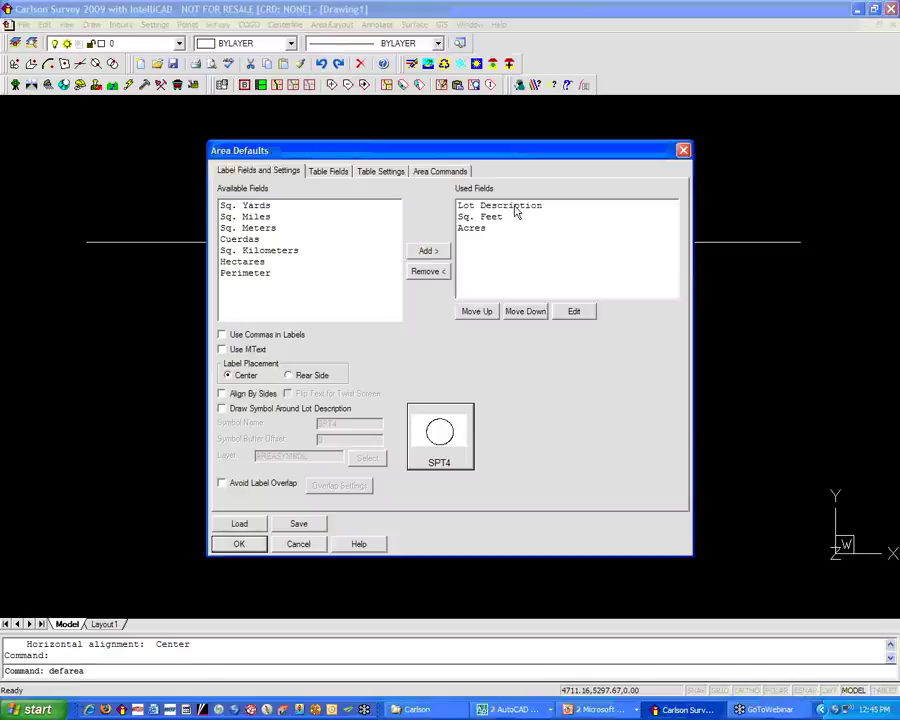
click(516, 209)
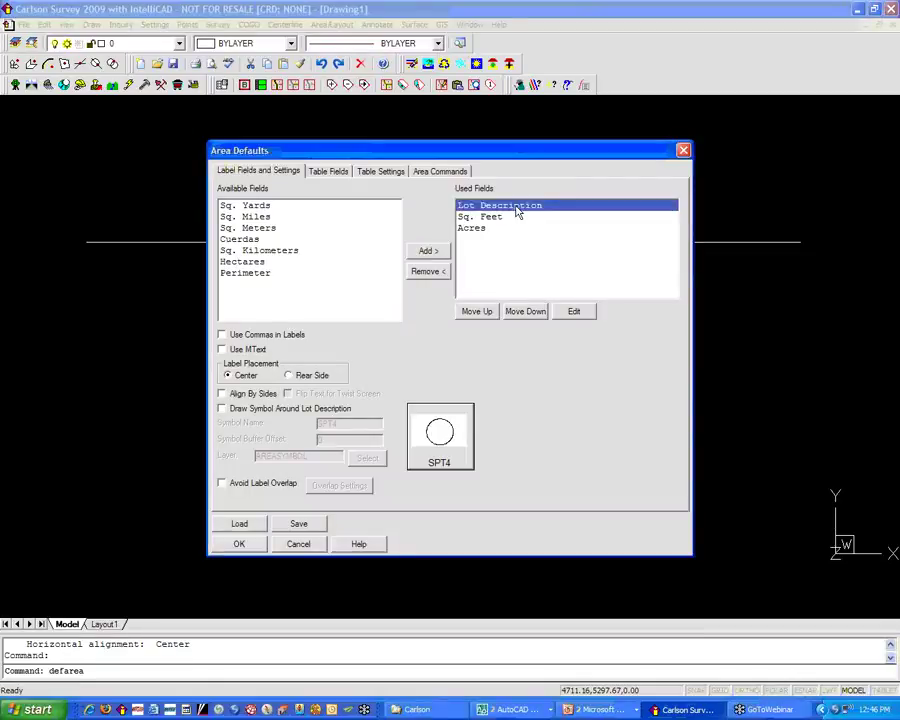
double_click(516, 210)
drag(338, 350, 296, 370)
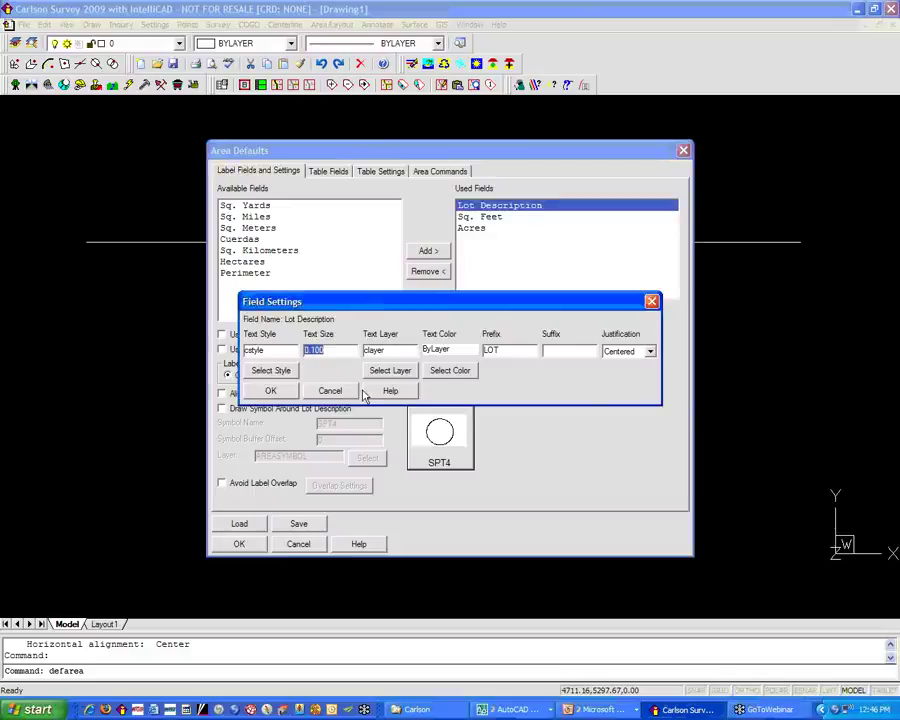
text(2)
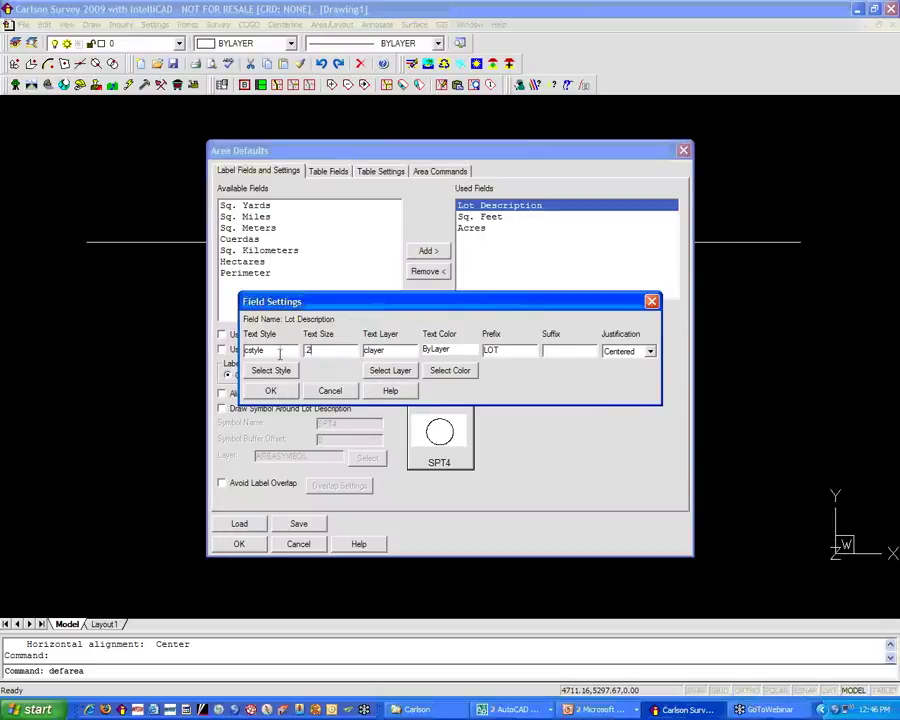
double_click(277, 351)
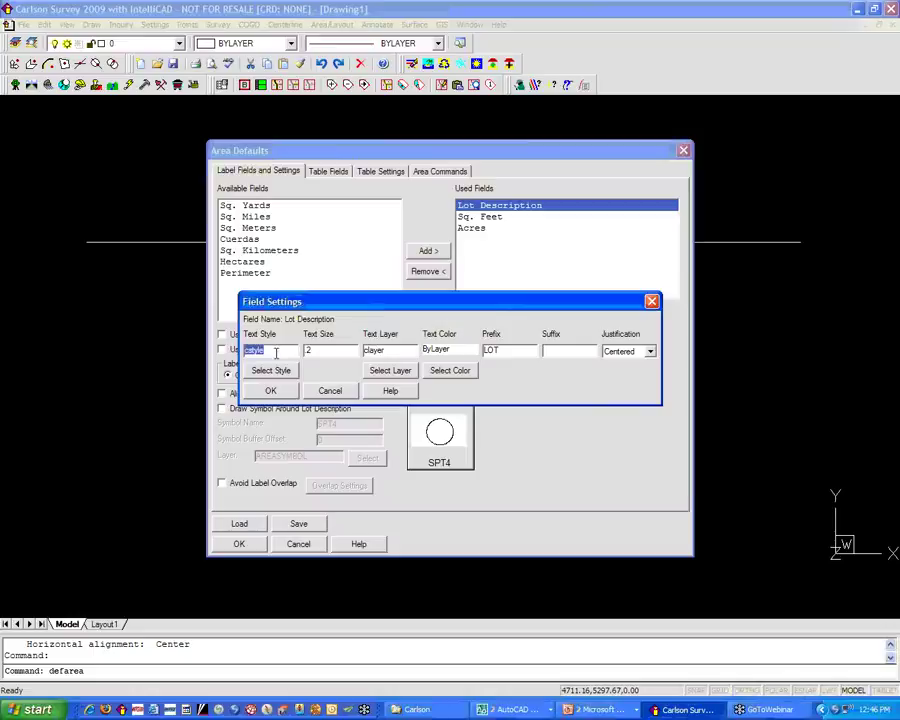
click(277, 392)
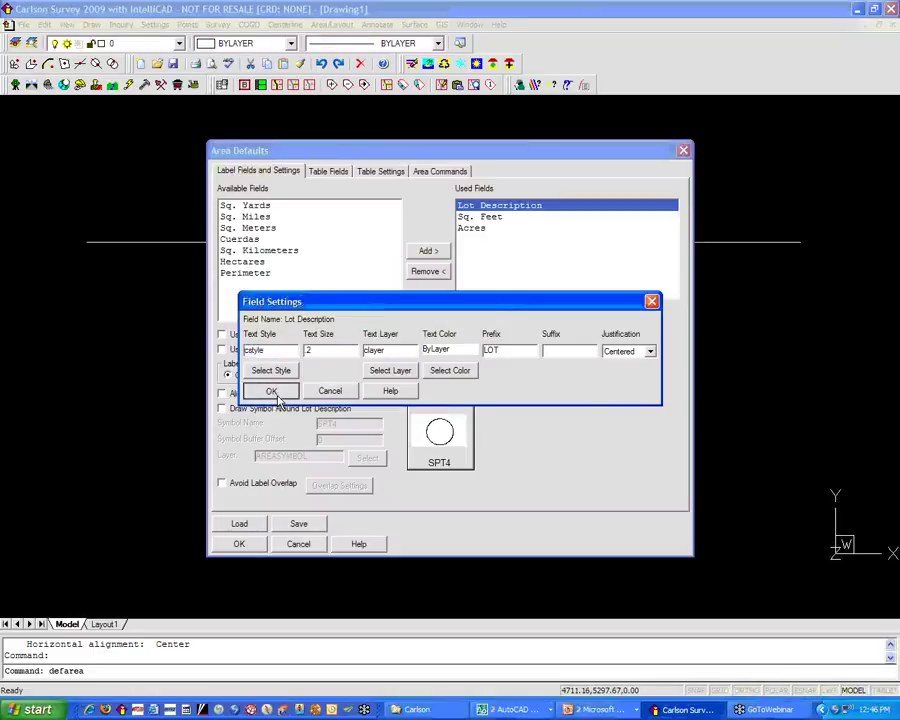
Step: Set the text style of the Sq. Feet label field to ROMANS and accept the area defaults
click(481, 218)
double_click(481, 218)
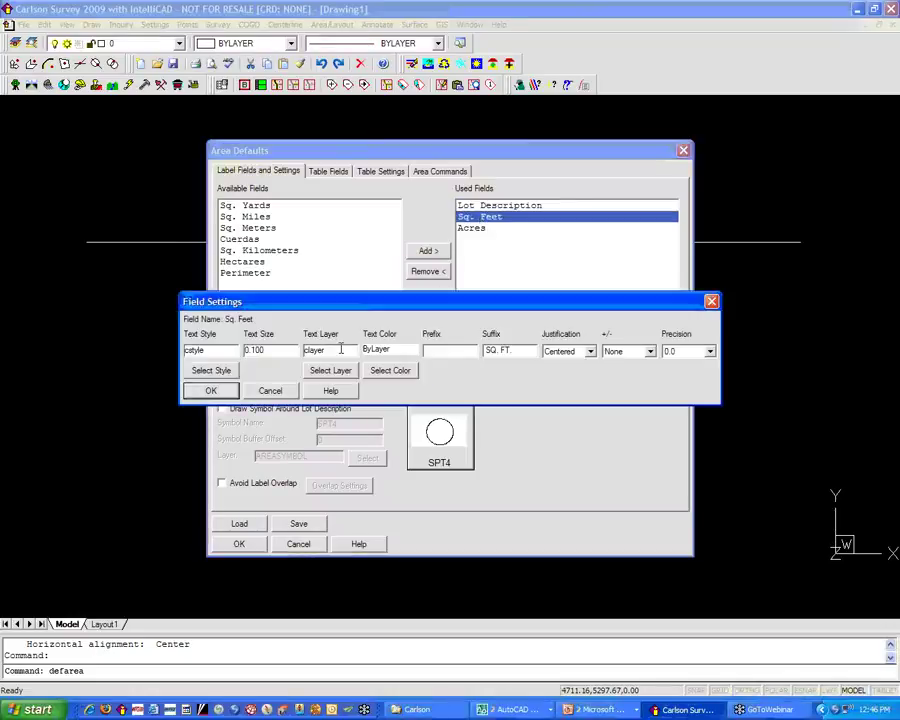
double_click(256, 350)
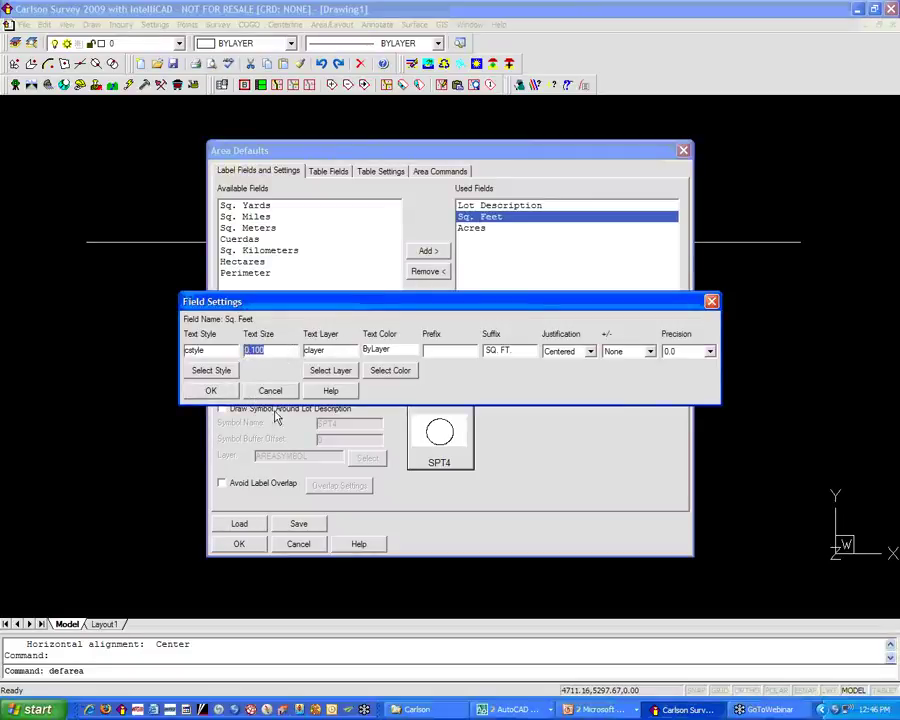
click(211, 350)
double_click(200, 350)
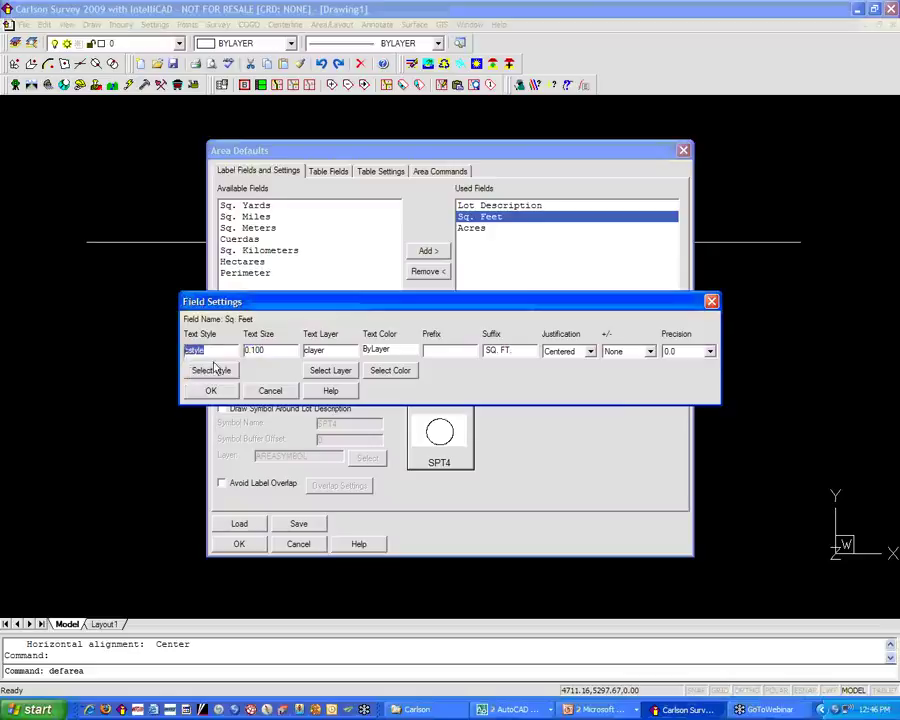
click(216, 371)
click(354, 310)
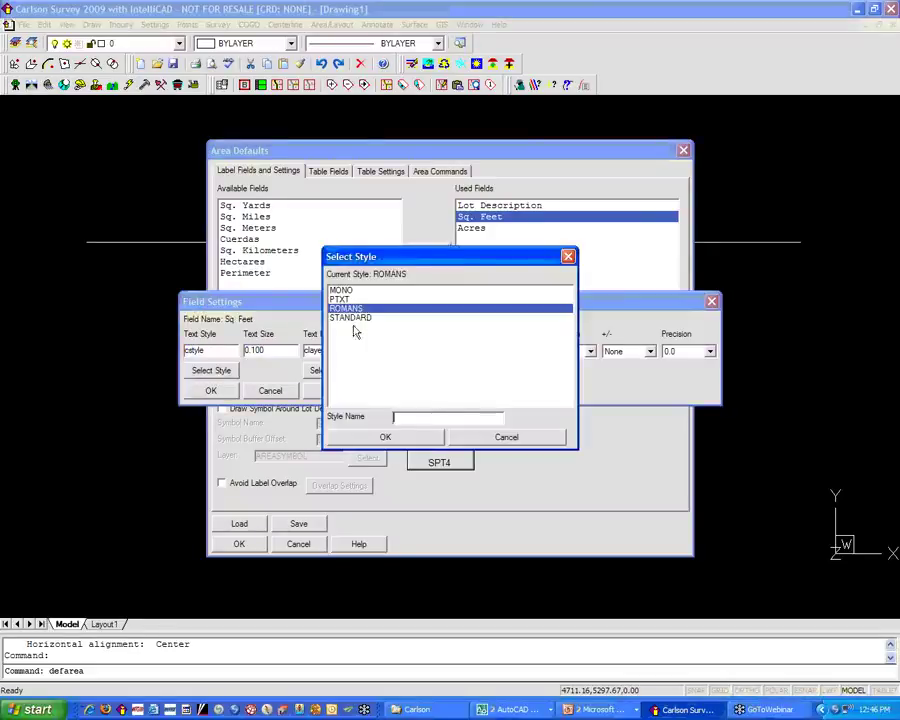
click(344, 438)
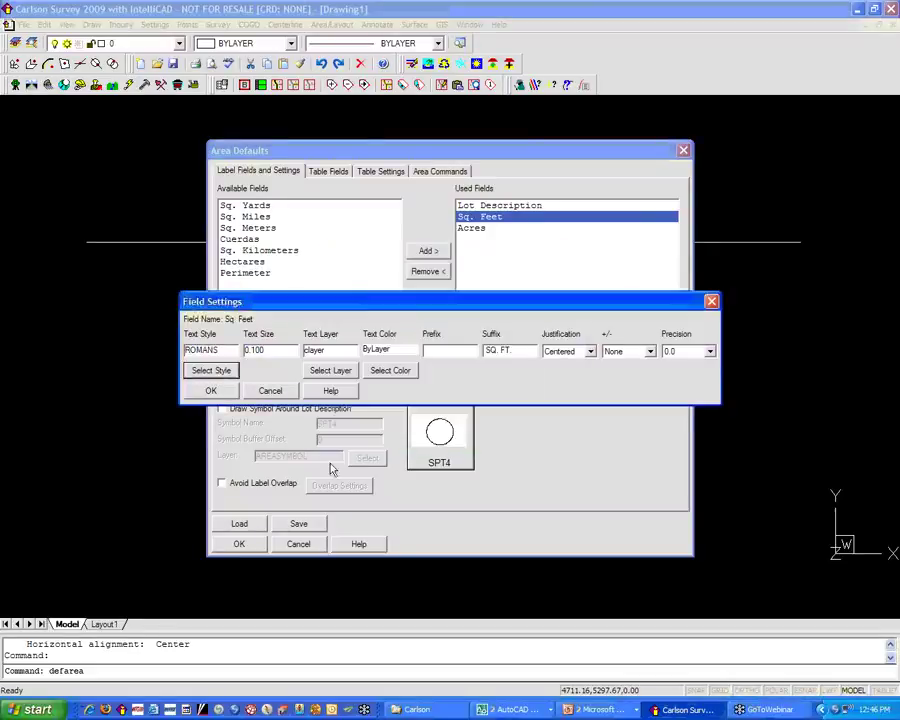
click(231, 393)
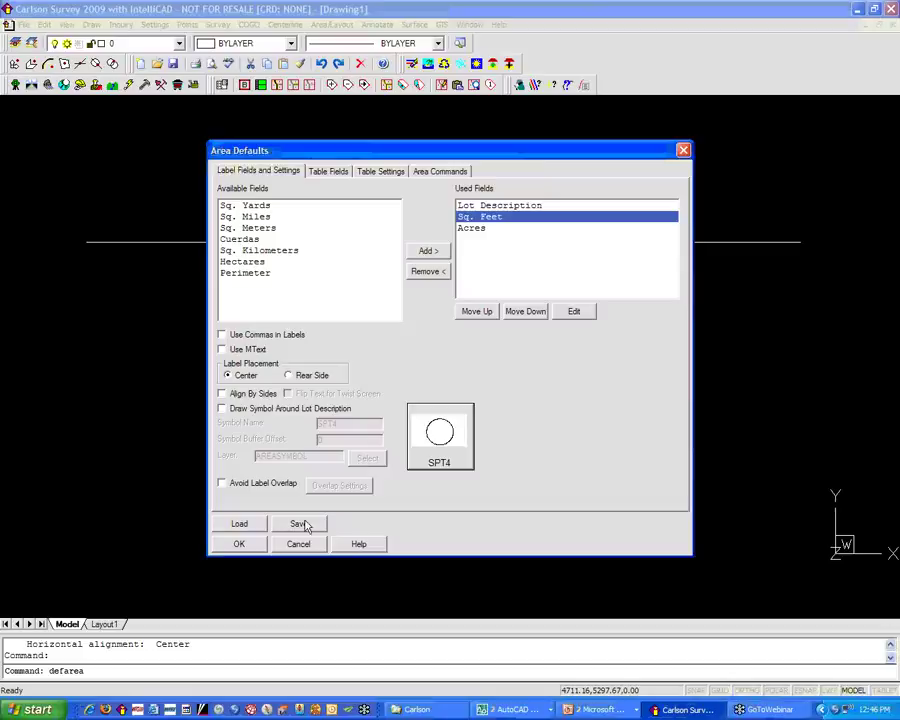
click(239, 545)
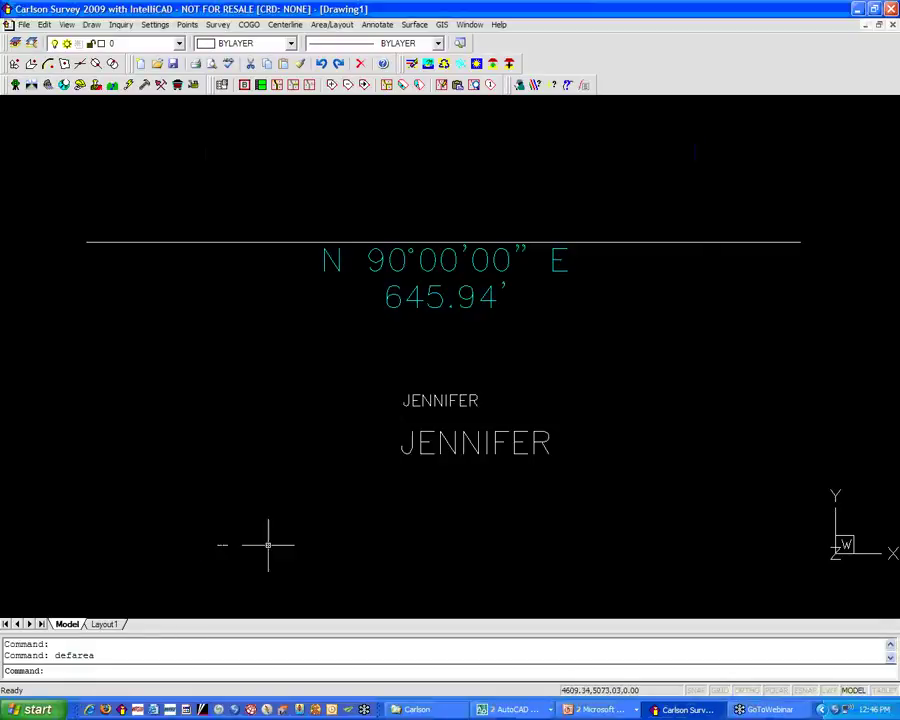
Step: Switch to the running PowerPoint slide show of the CADStandardsWebinar_2009-06-18 presentation
click(605, 710)
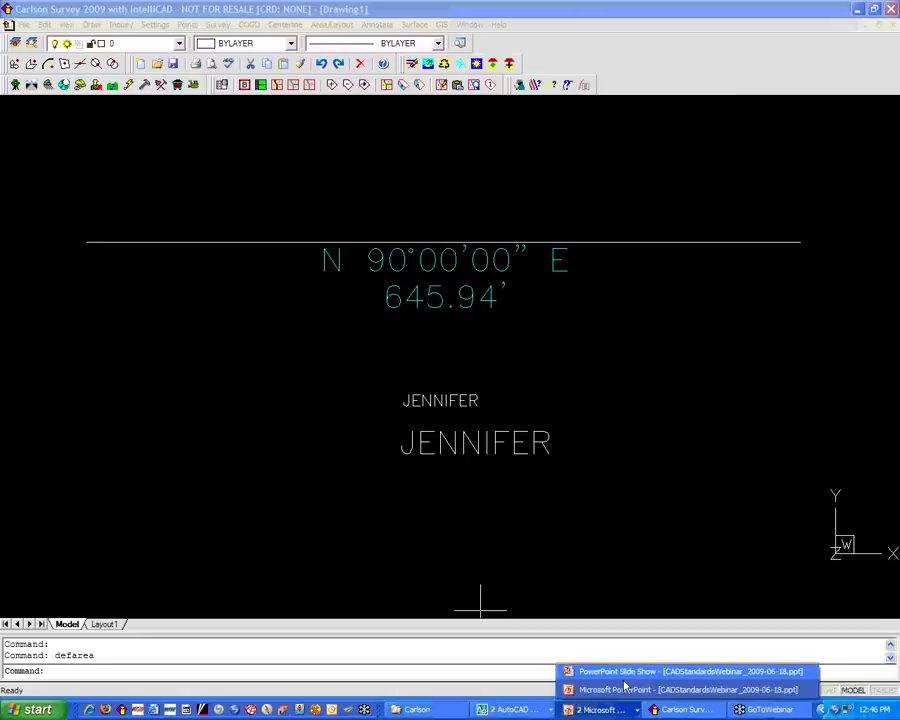
click(627, 673)
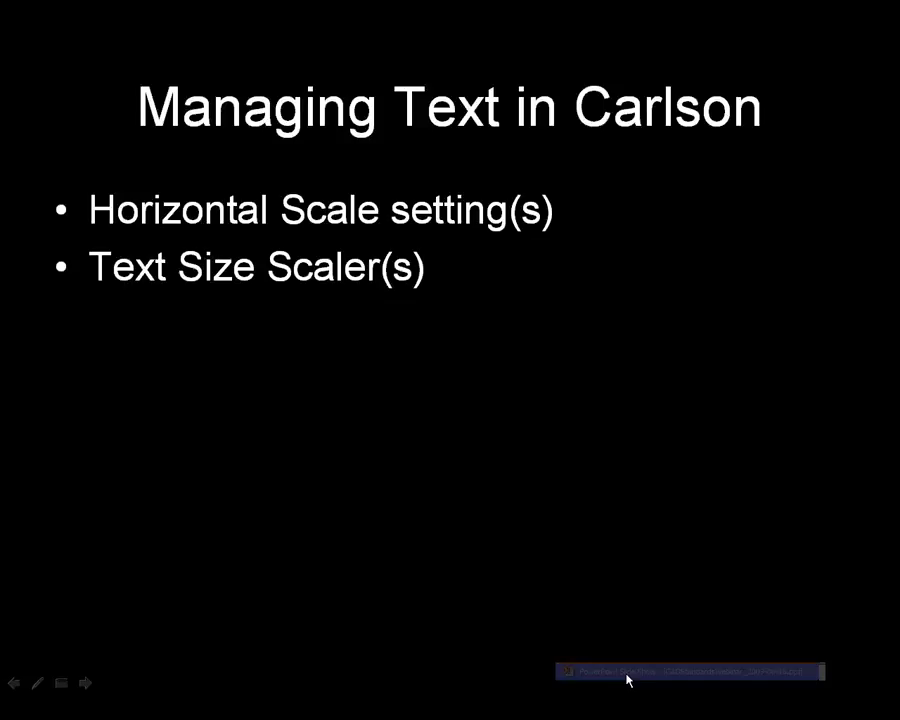
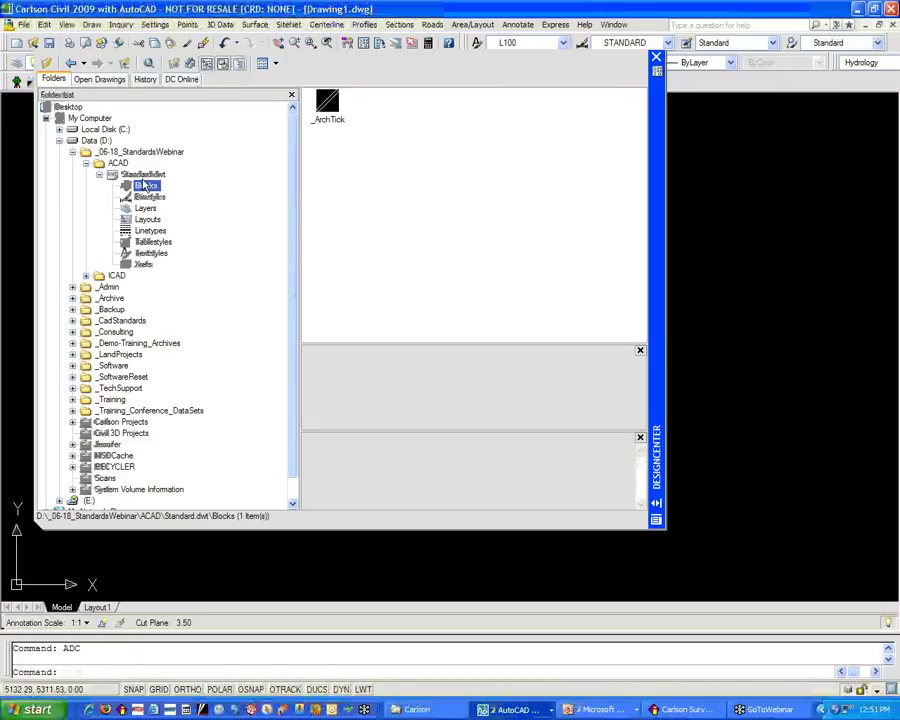
Step: Place the _ArchTick block from Standard.dwt in the drawing and close DesignCenter
click(327, 101)
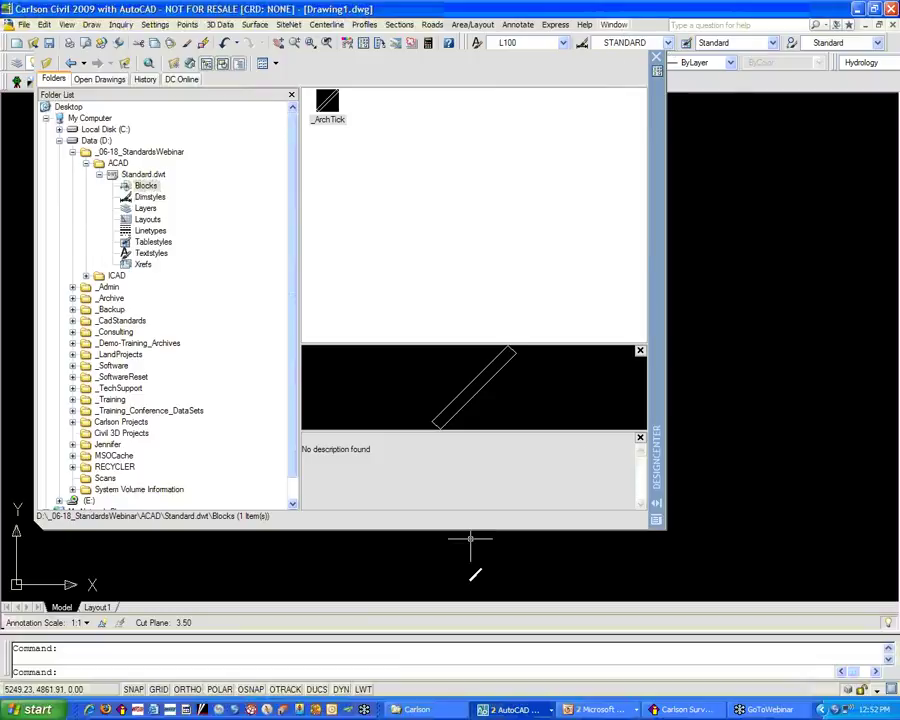
click(657, 58)
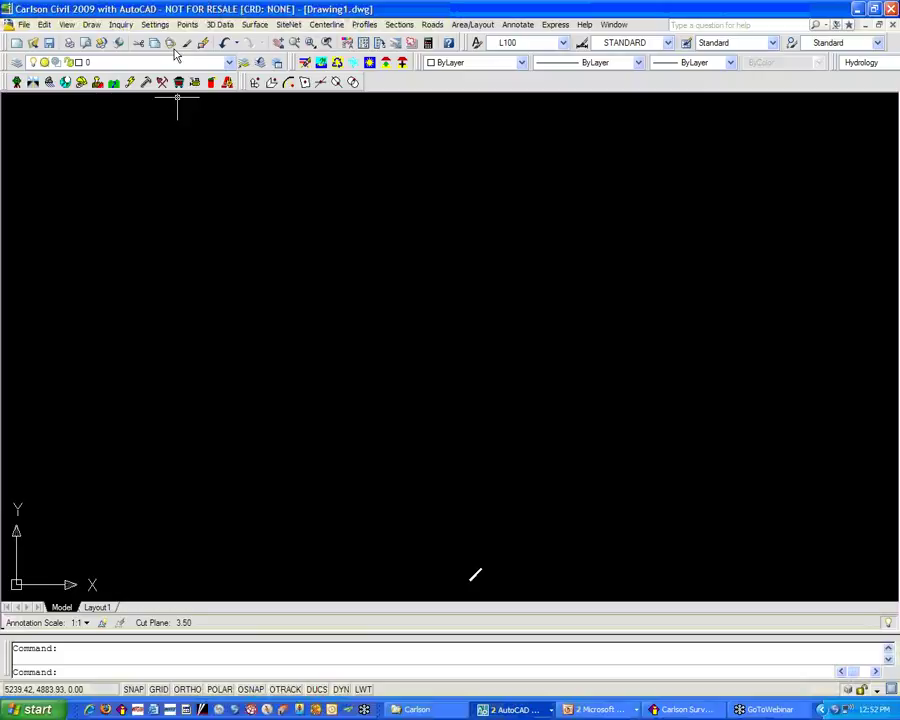
Step: Switch from the Carlson to the AutoCAD command set, open the Layer Translator and enlarge its window to show all source layers
click(155, 25)
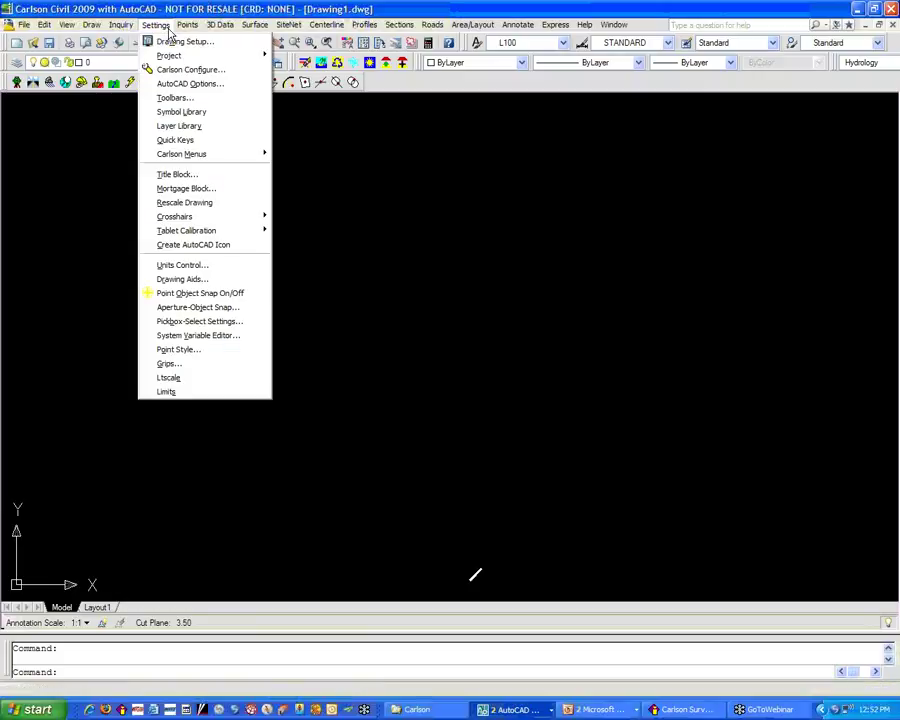
click(96, 175)
click(232, 82)
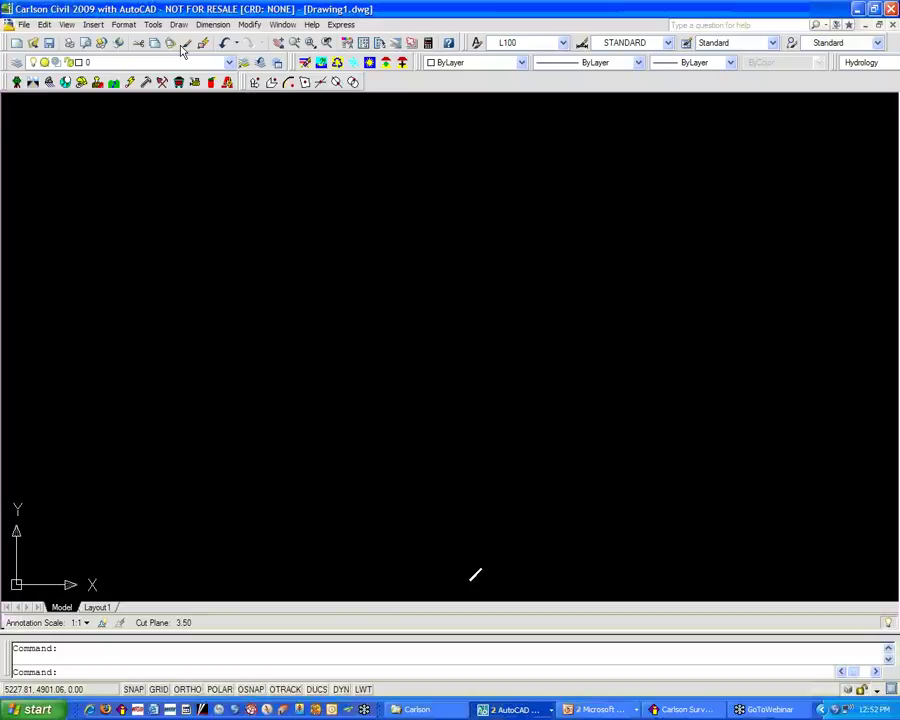
click(153, 24)
mouse_move(220, 361)
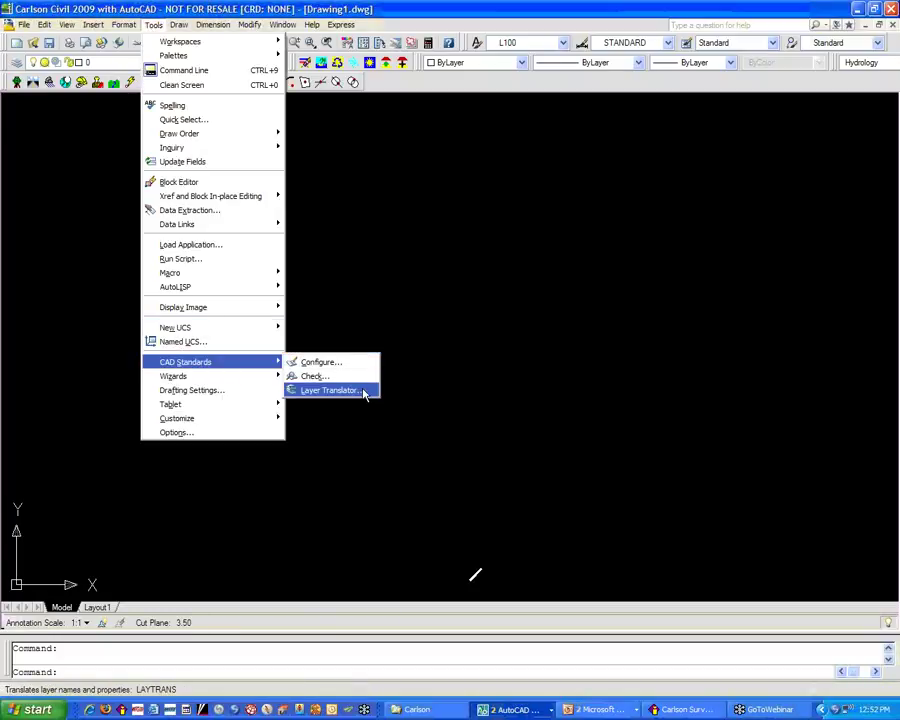
click(330, 390)
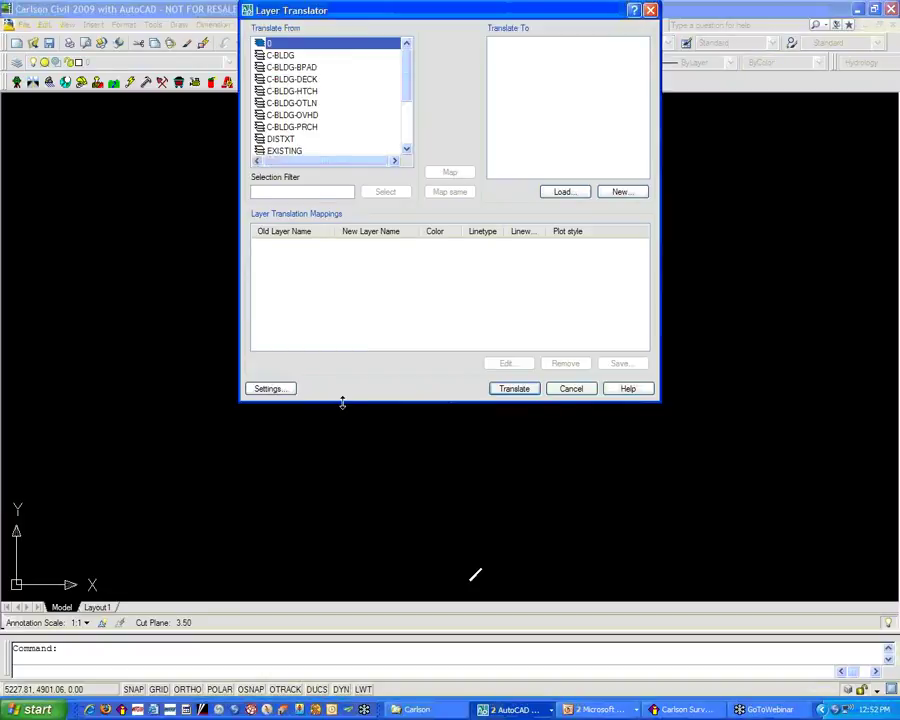
drag(342, 402, 356, 585)
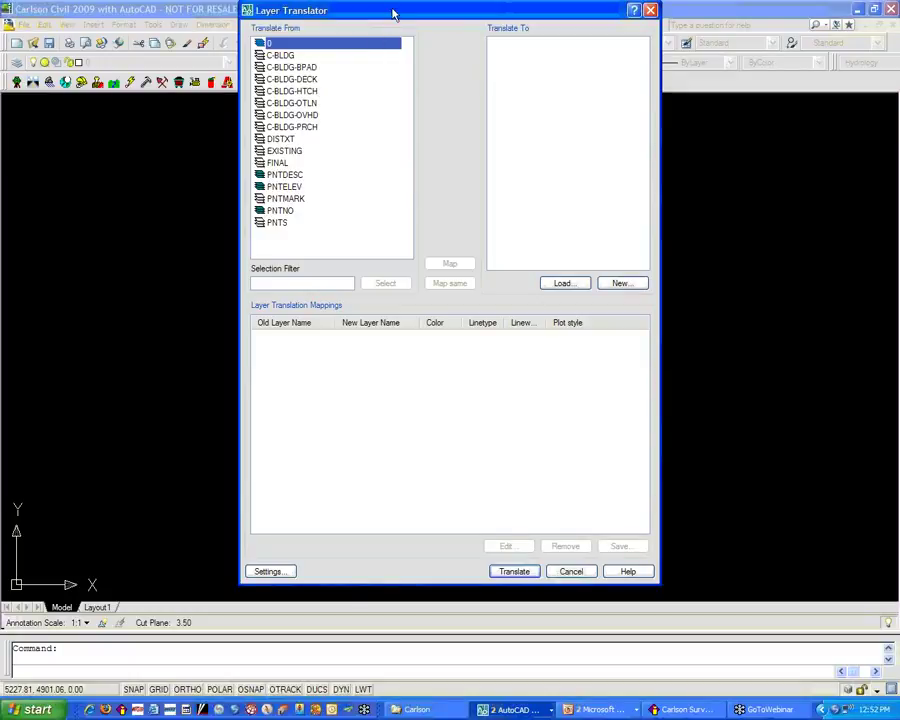
drag(393, 13, 367, 53)
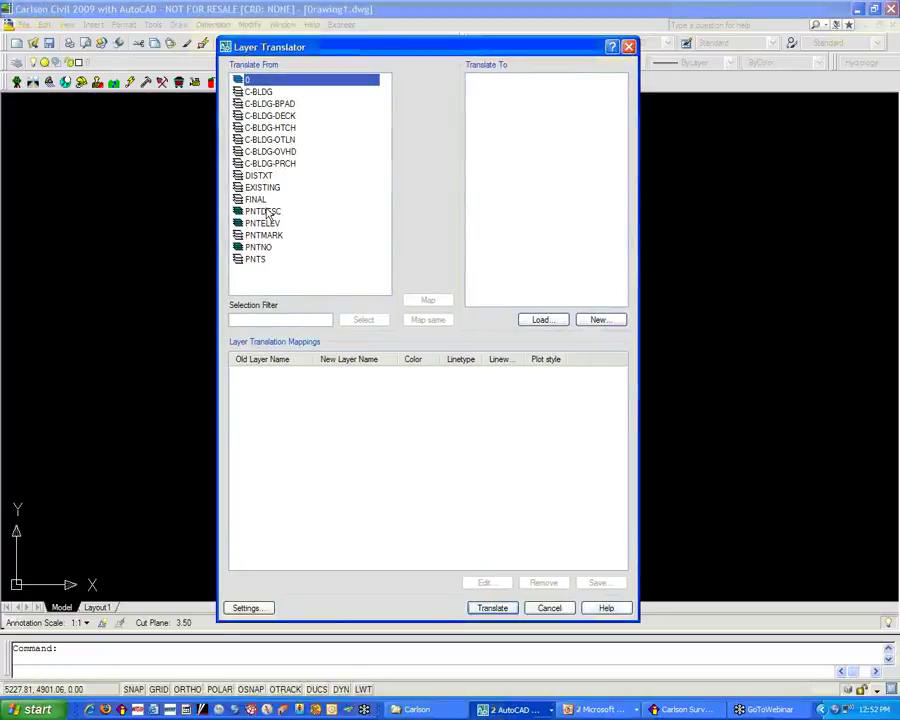
Step: Load the layers of the _AutoCAD Civil 3D (Imperial) NCS LDT.dwt template as translation targets
click(540, 320)
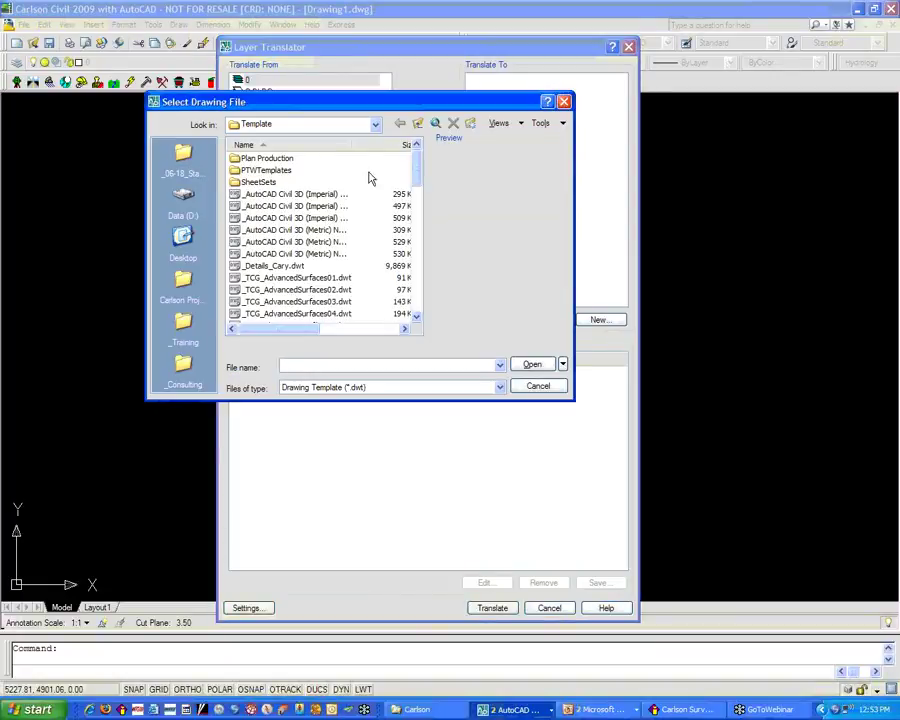
drag(351, 140, 425, 205)
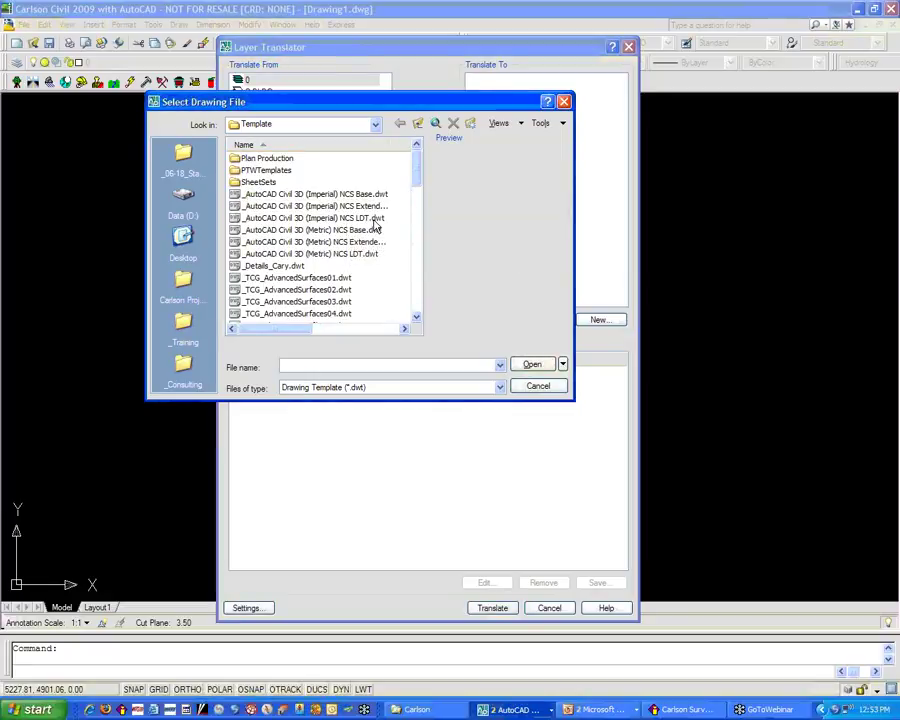
click(372, 218)
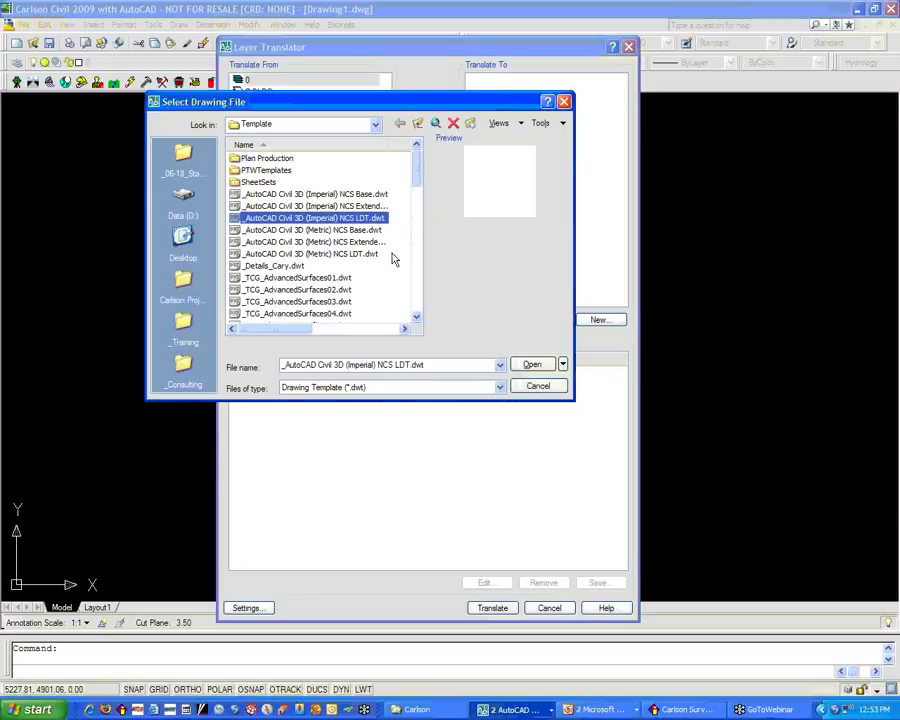
click(554, 363)
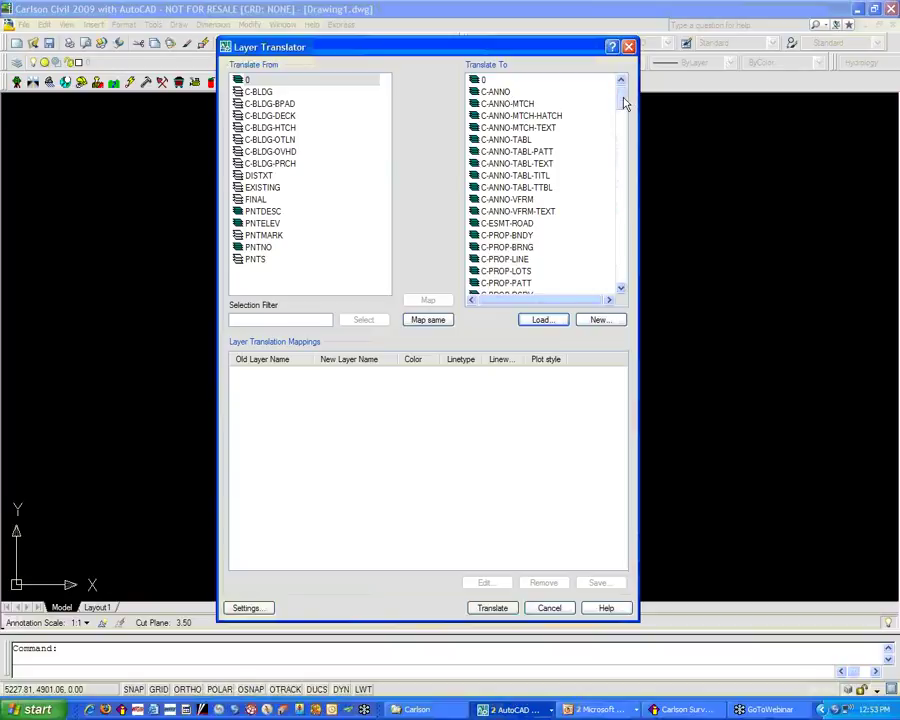
Step: Select the C-BLDG source layer and look through the template's target layers for possible matches
click(262, 92)
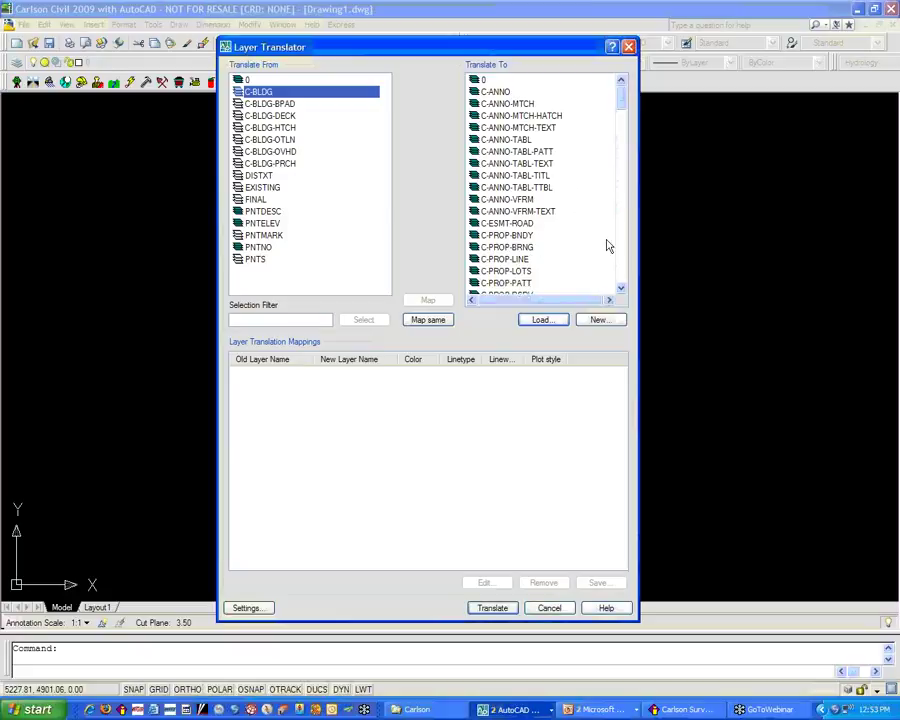
click(622, 267)
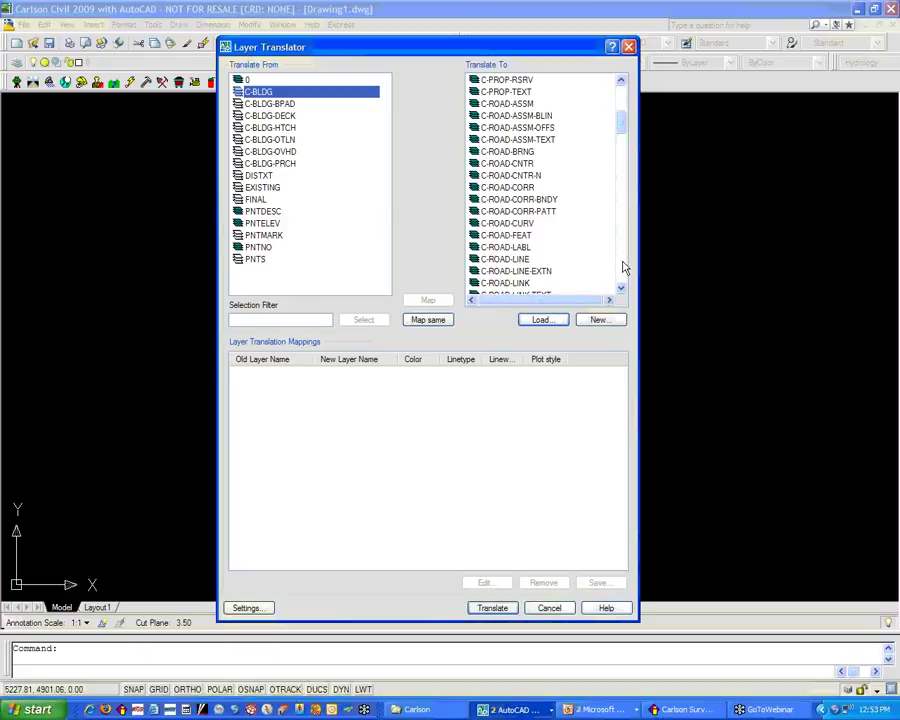
click(622, 267)
click(622, 267)
click(622, 267)
click(622, 267)
click(622, 267)
click(622, 258)
click(622, 263)
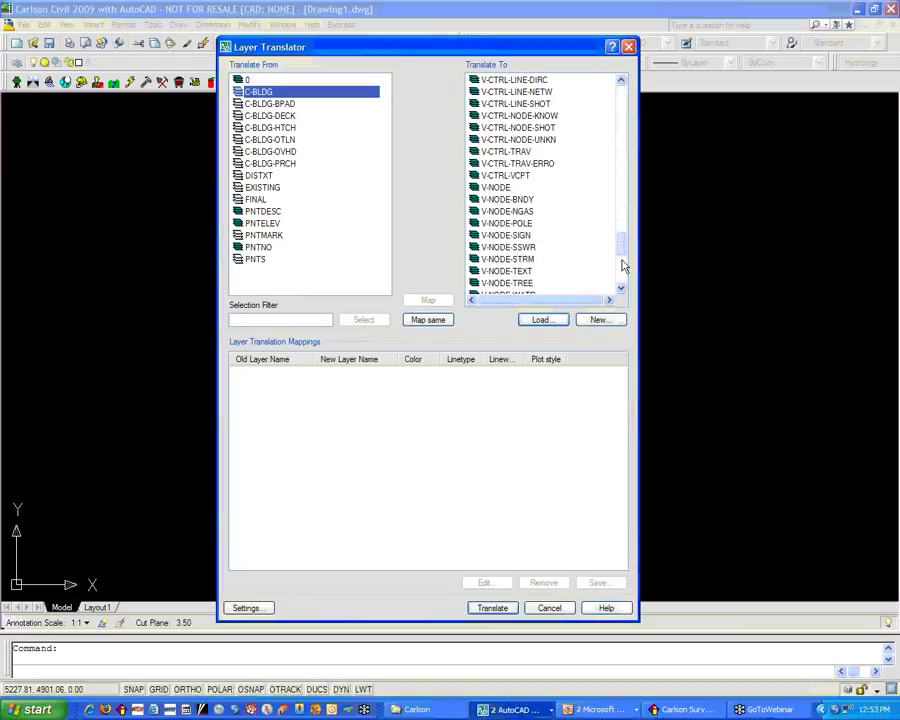
click(622, 282)
click(622, 168)
drag(623, 163, 622, 88)
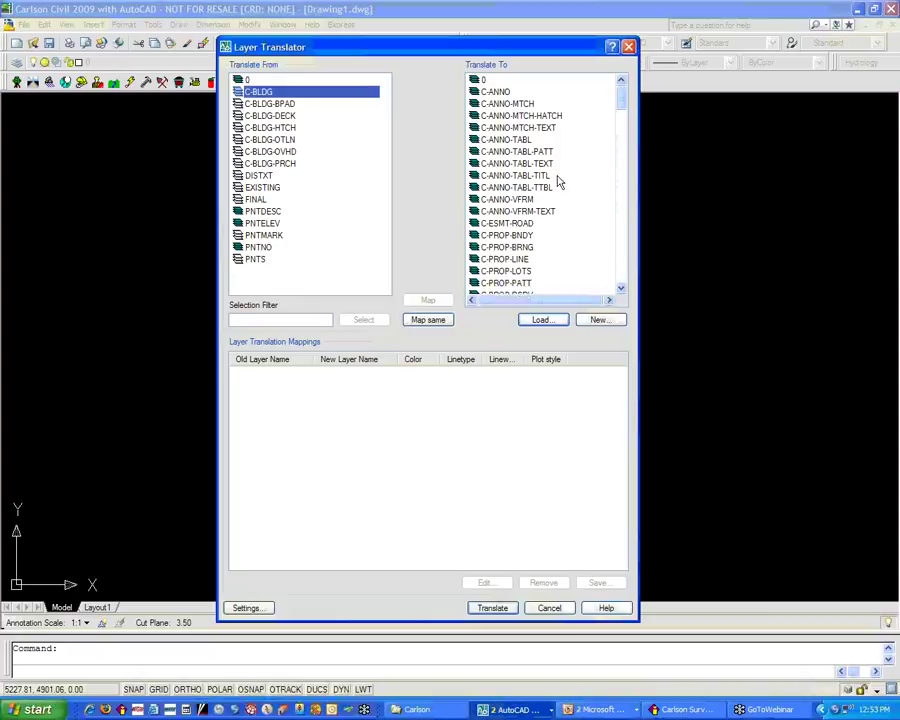
Step: Map the identically named layers to each other, and map the C-BLDG-PRCH source layer to C-PROP-LINE
click(428, 321)
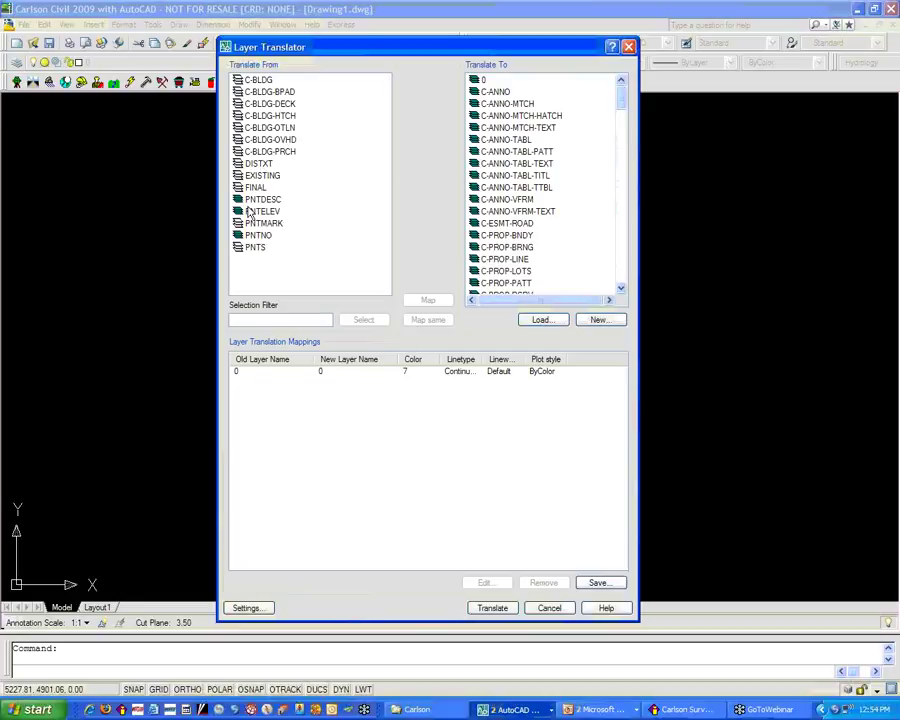
click(264, 152)
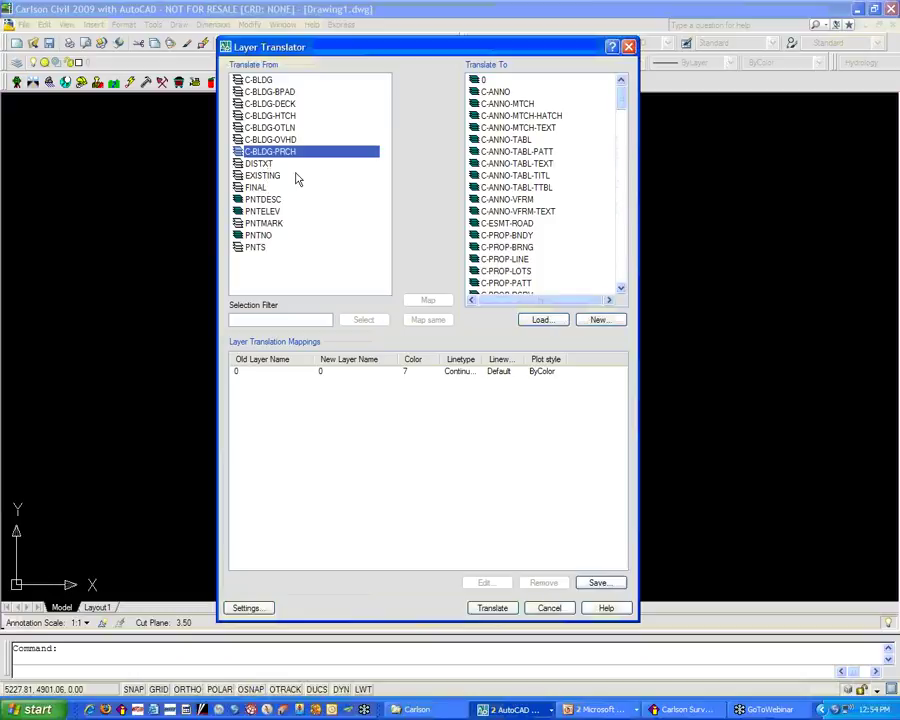
click(508, 259)
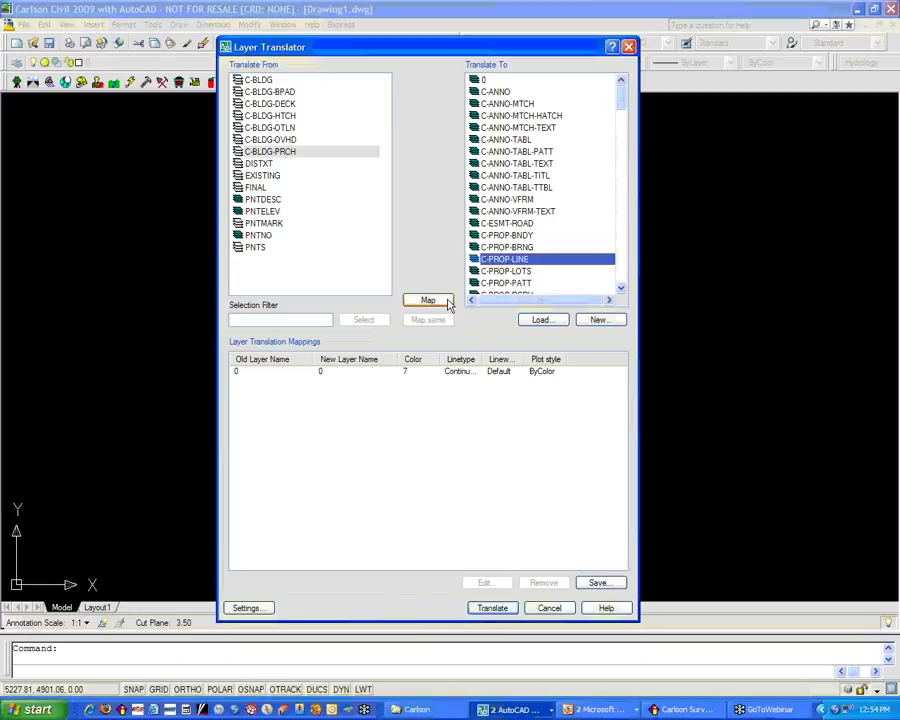
click(446, 302)
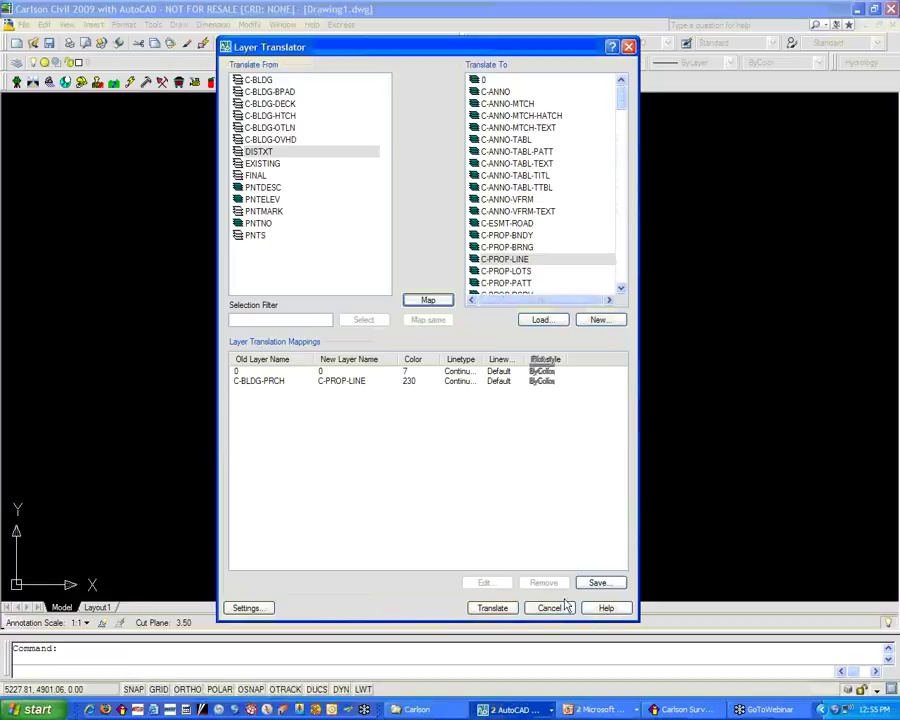
Step: Save the layer mappings as the standards file OutToMyFaveSurveyor in the ROADNET01 folder and close the Layer Translator without translating
click(621, 587)
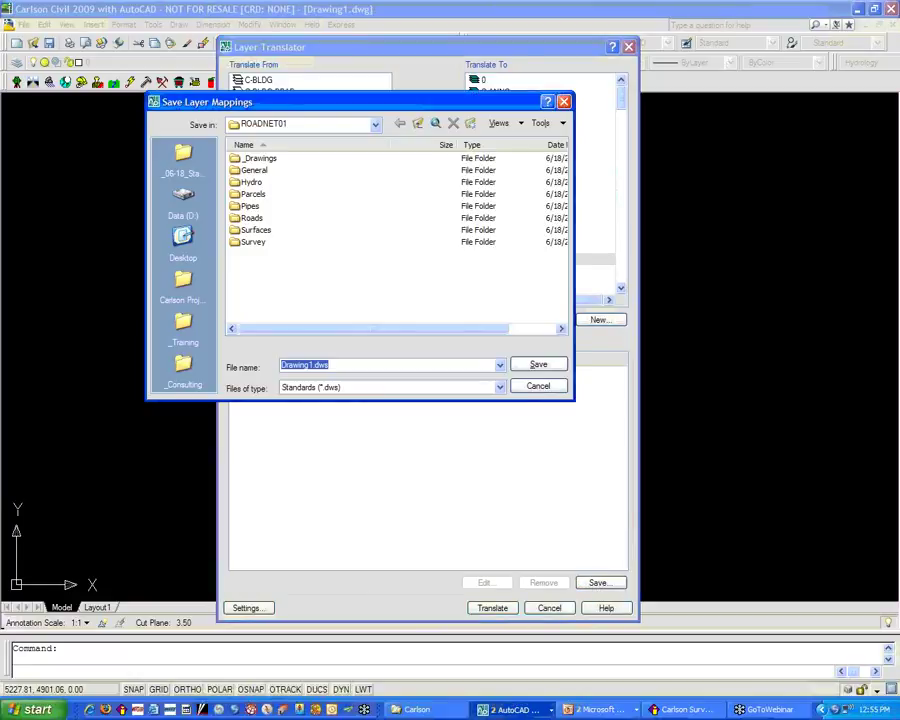
click(346, 364)
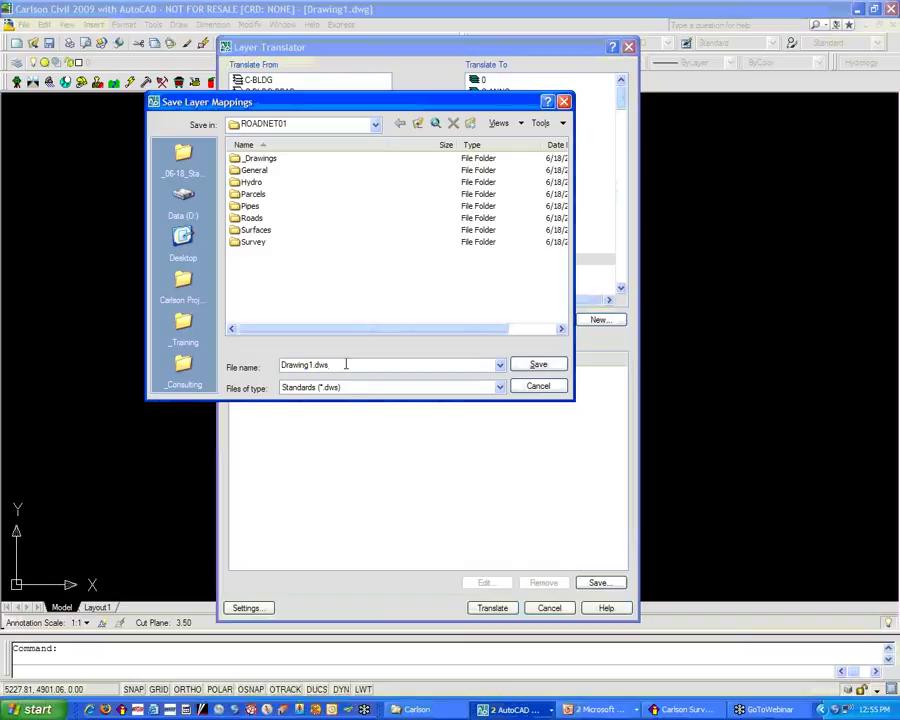
double_click(350, 364)
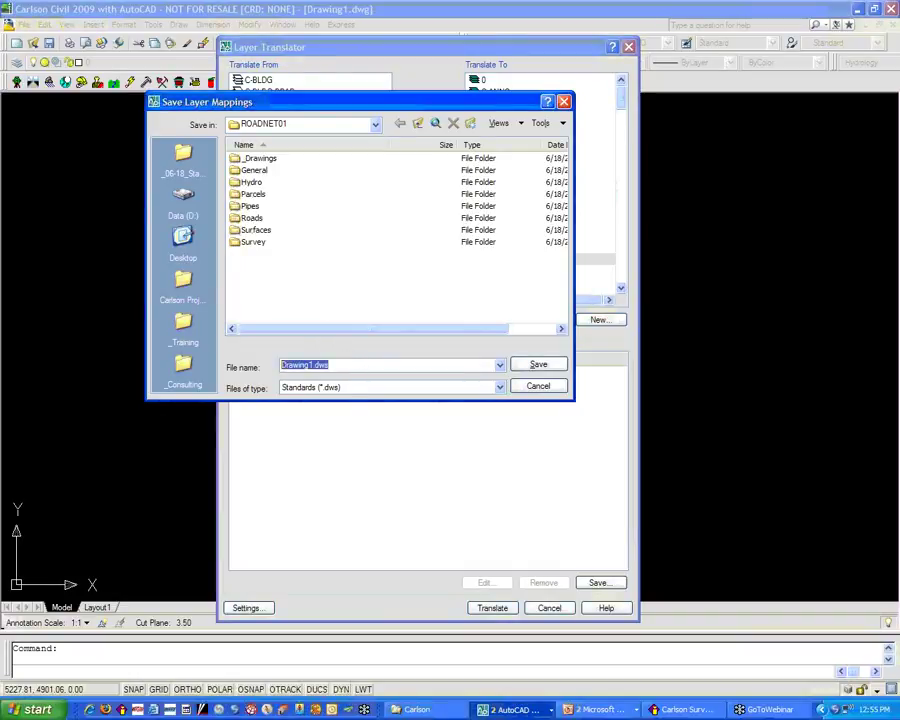
text(O)
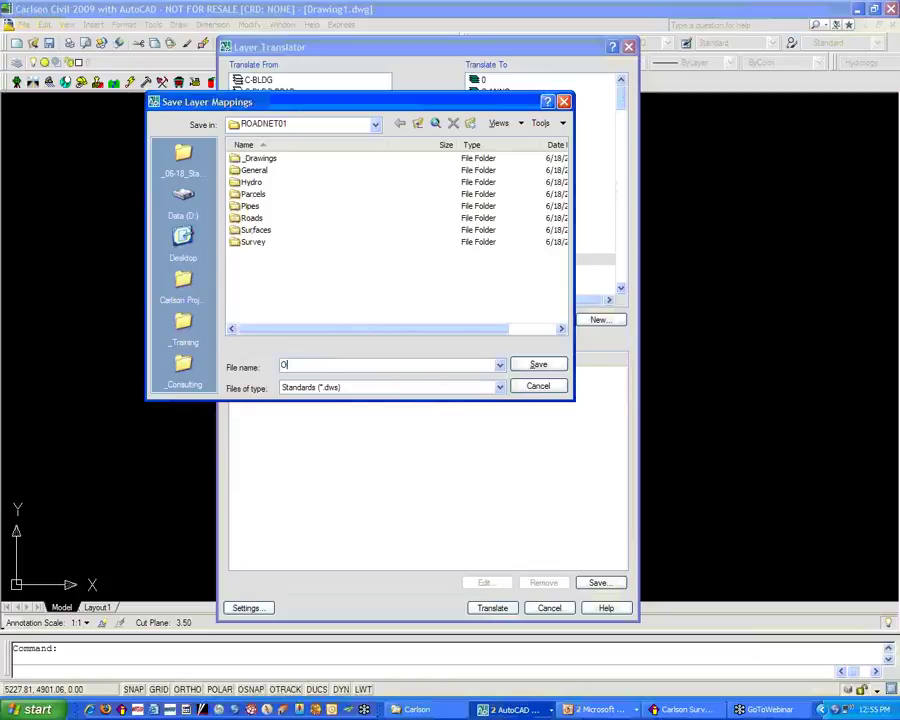
text(utTo MyFave)
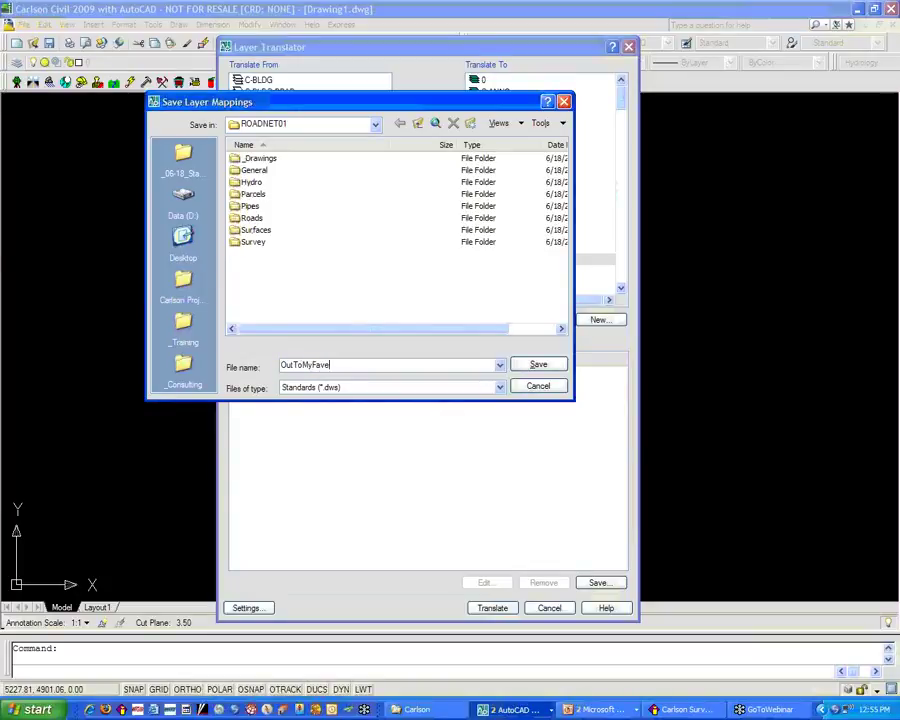
text(Surveyor)
click(536, 364)
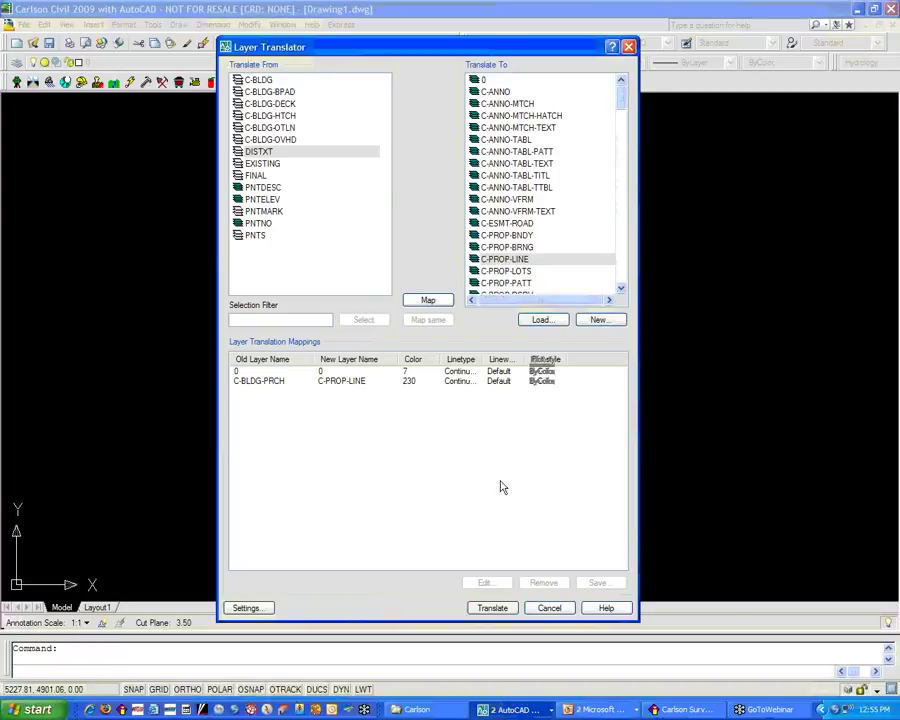
click(549, 608)
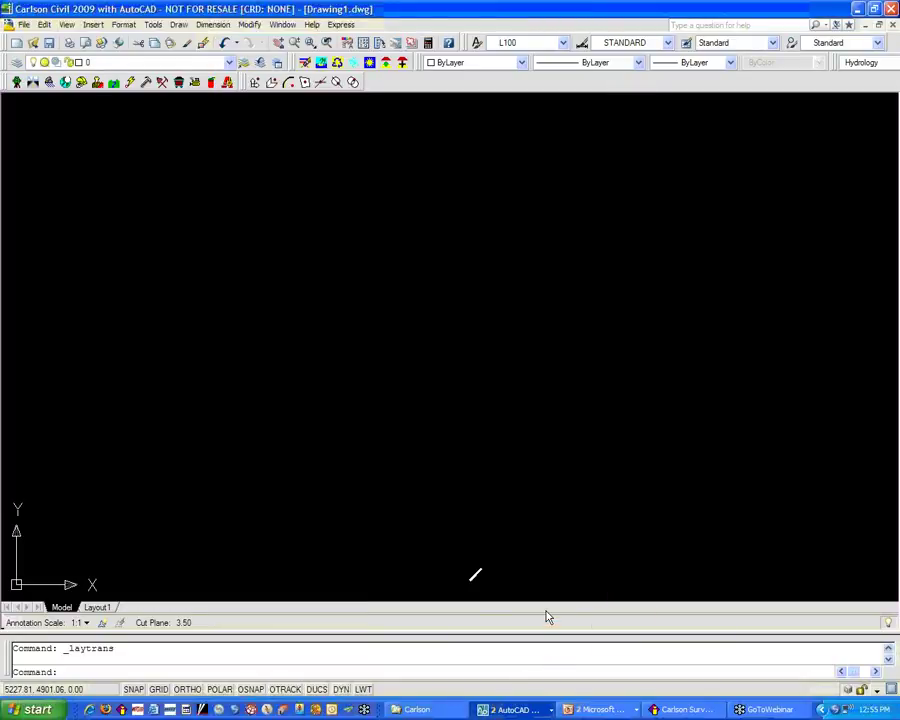